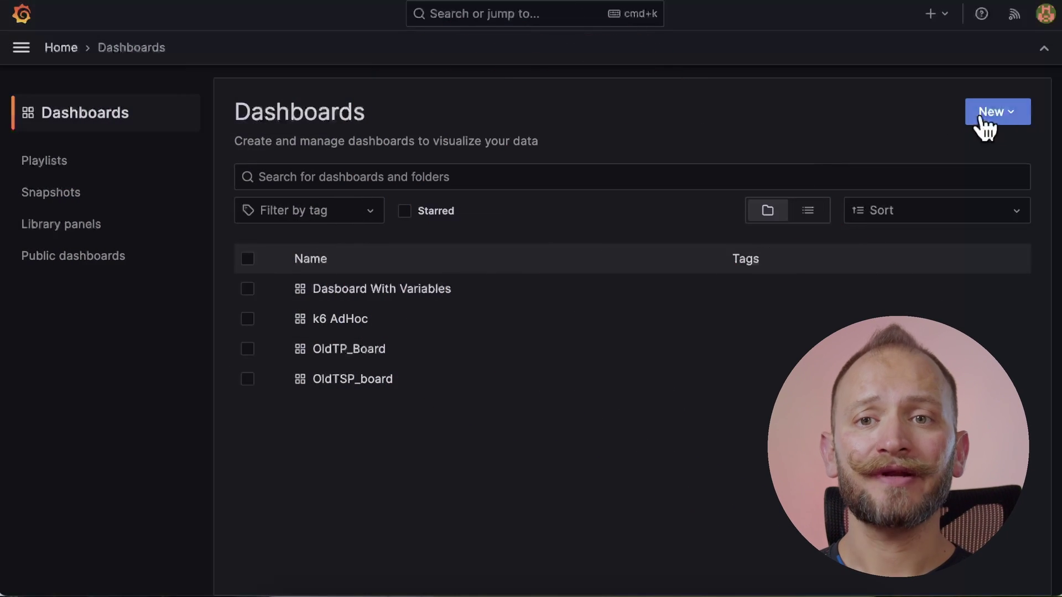
Create a new empty dashboard and add a visualization panel so the data source picker appears
click(1002, 117)
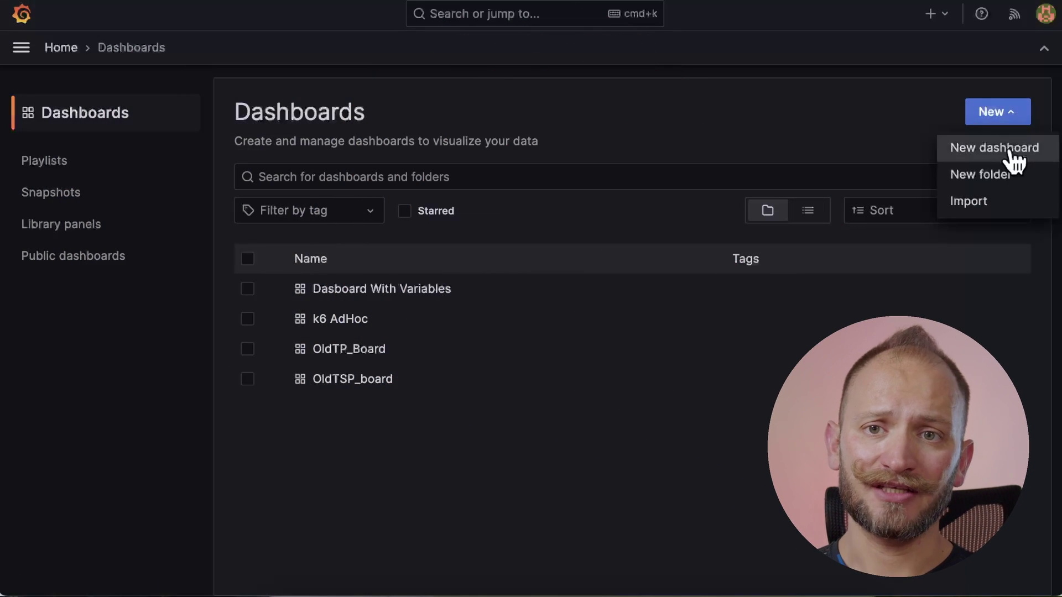
click(1011, 147)
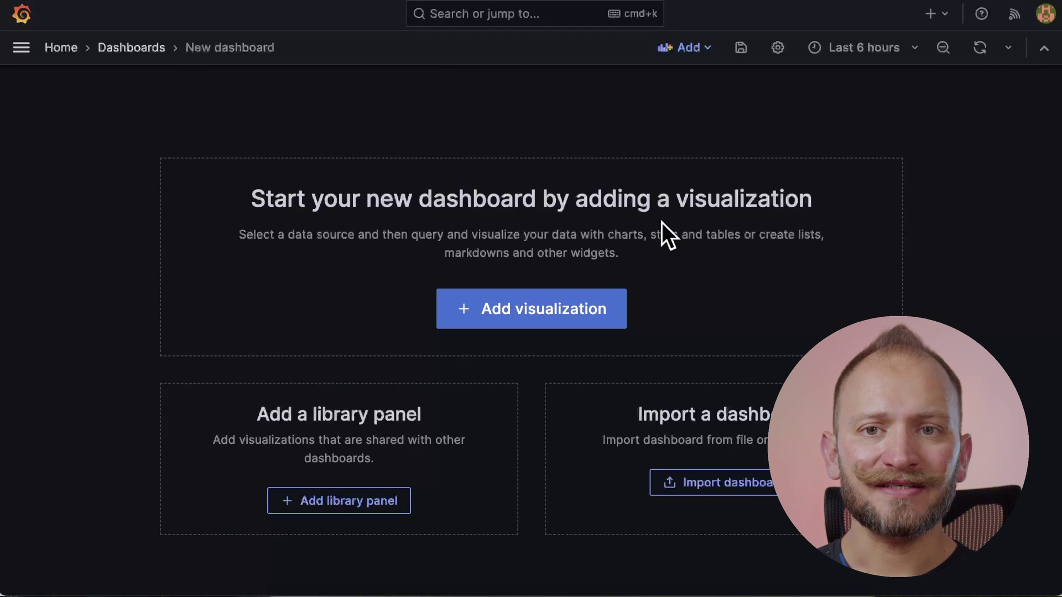
click(690, 51)
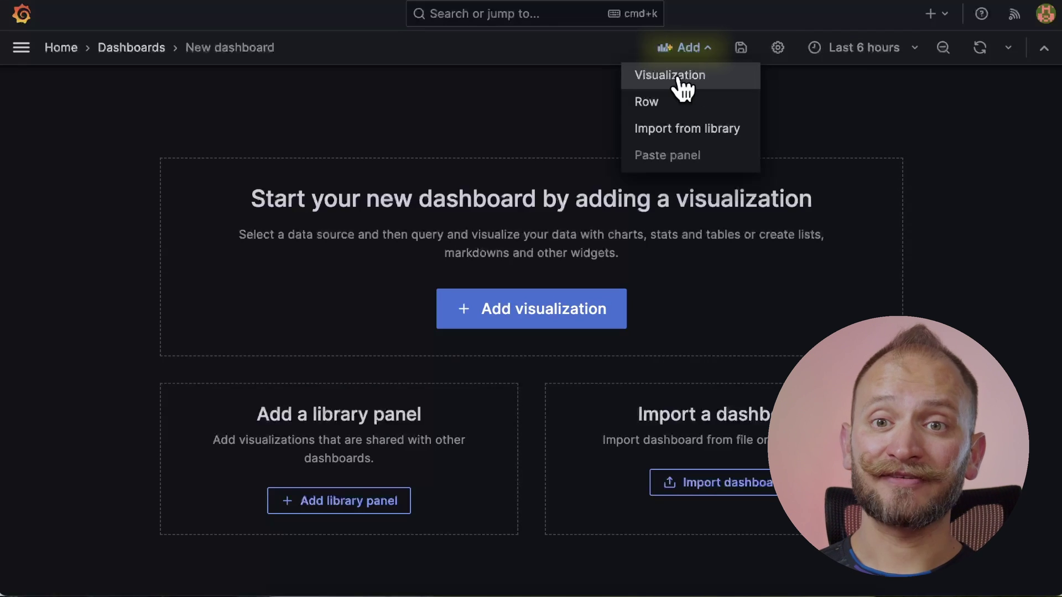
click(615, 326)
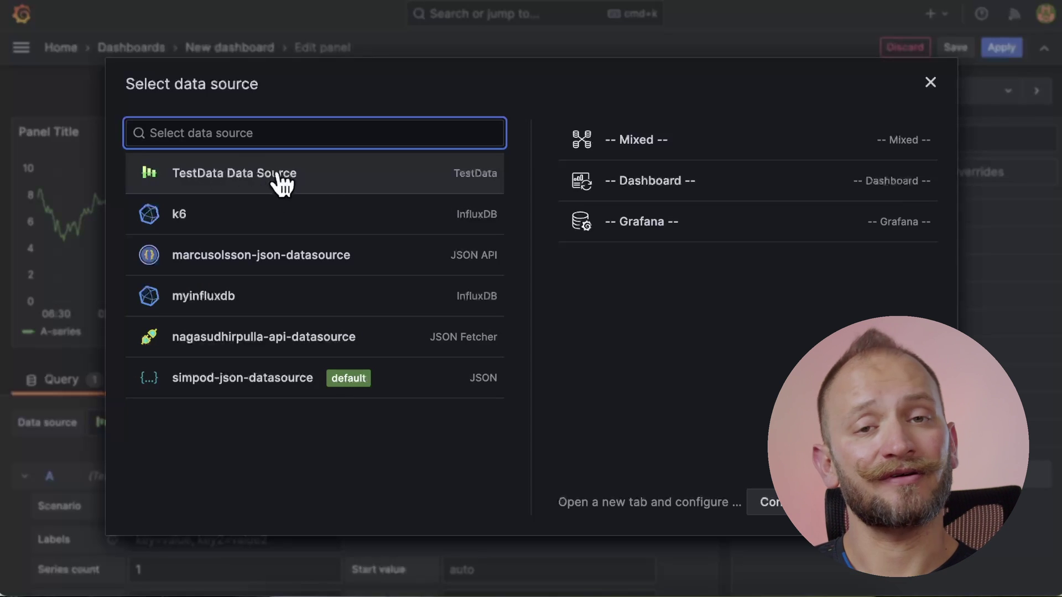
Select TestData Data Source for the panel and close the picker to view the random-walk chart
click(299, 168)
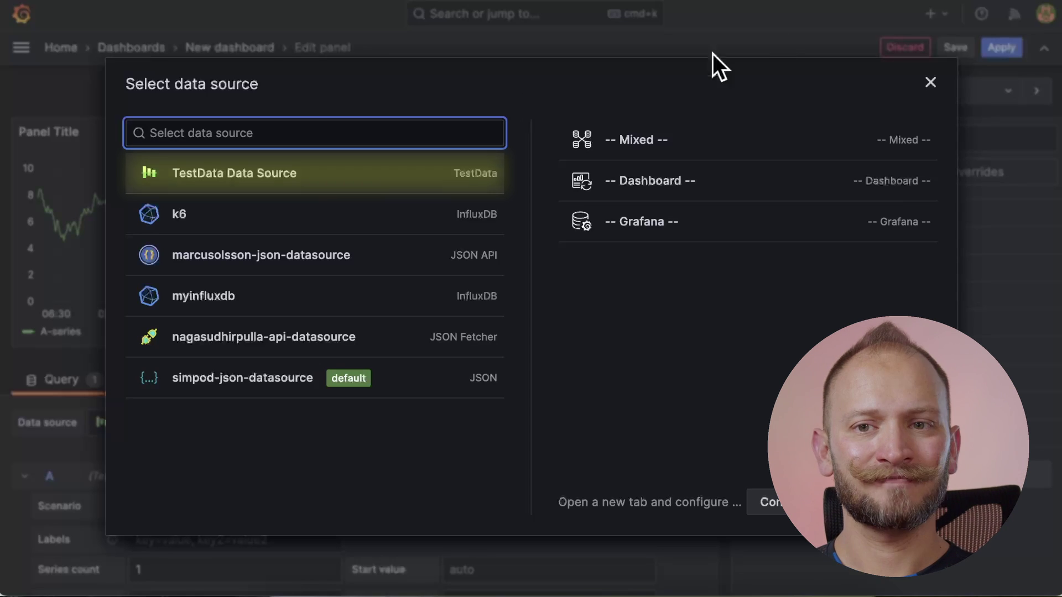
click(307, 168)
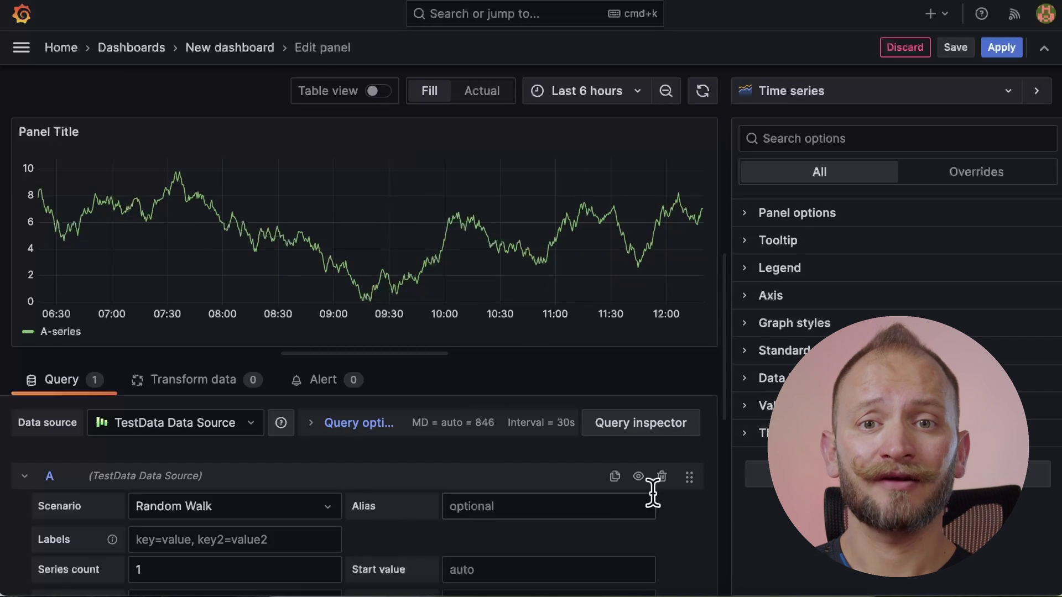
click(839, 92)
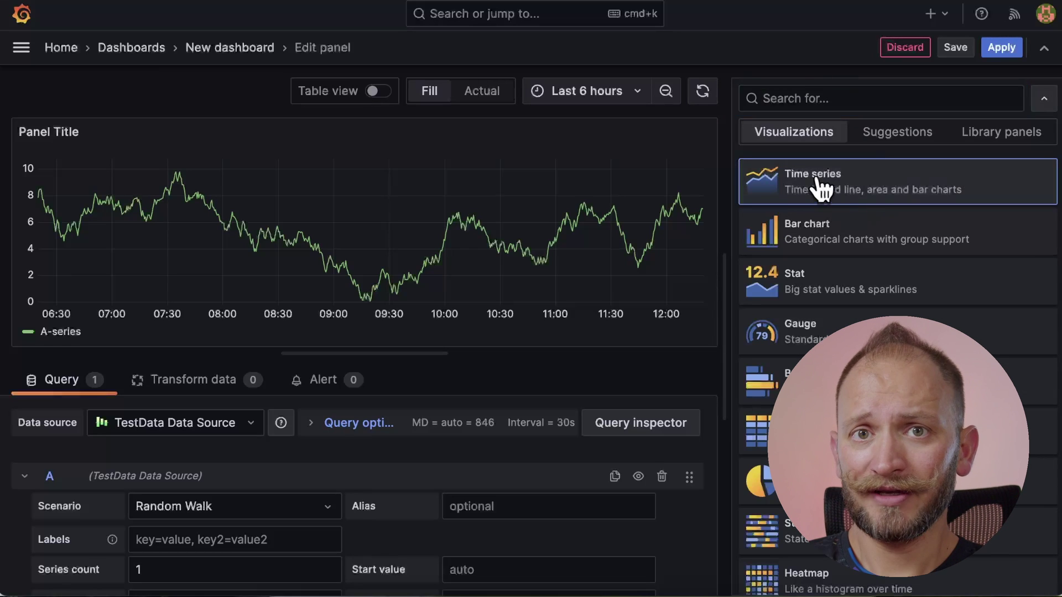
click(799, 197)
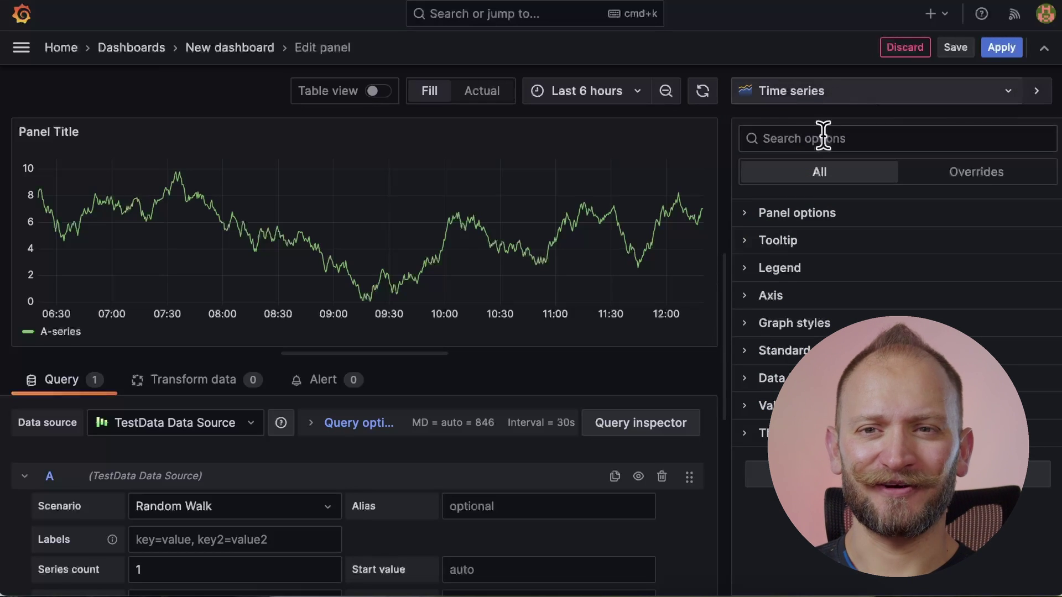
click(282, 509)
click(293, 479)
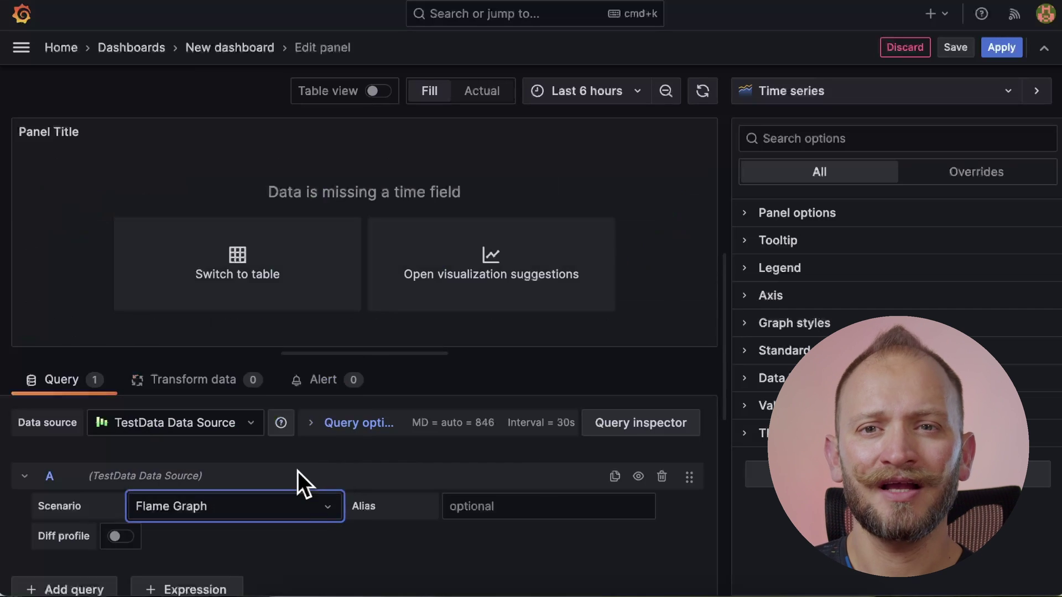
click(284, 509)
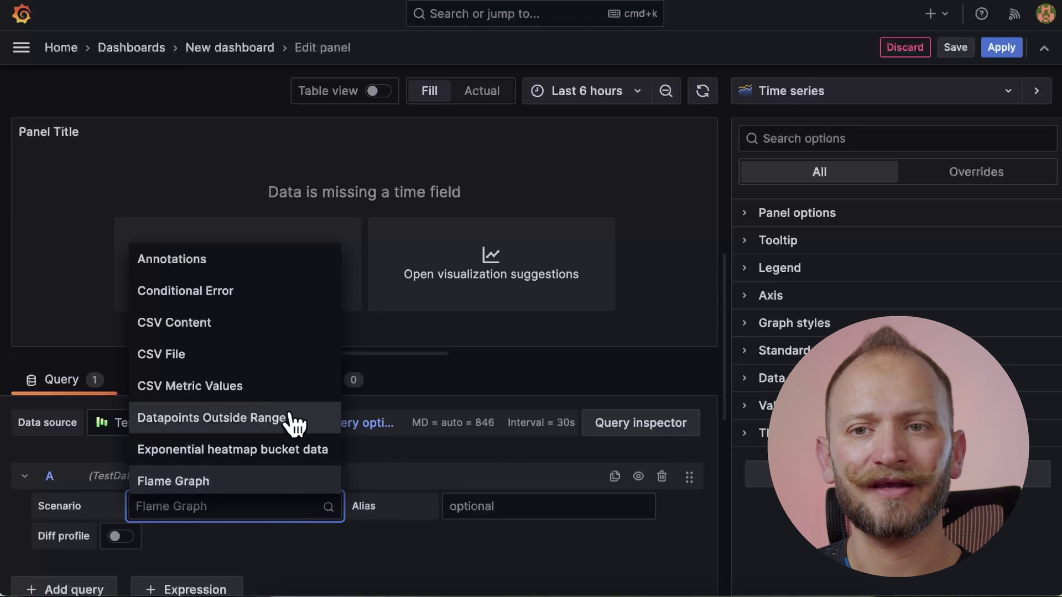
click(281, 453)
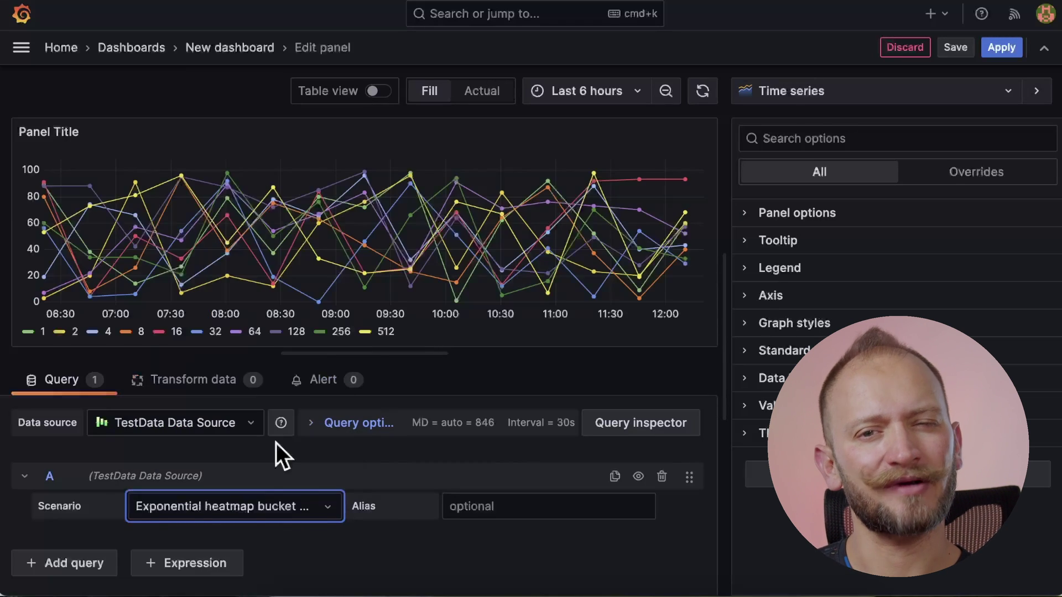
click(287, 507)
scroll(254, 404, down, 3)
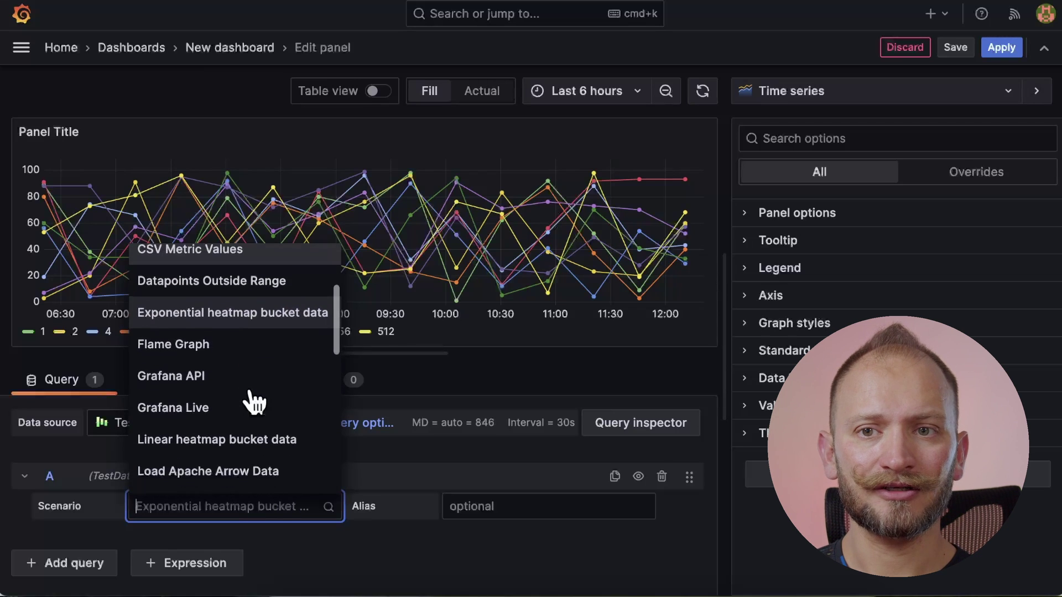
scroll(254, 401, down, 6)
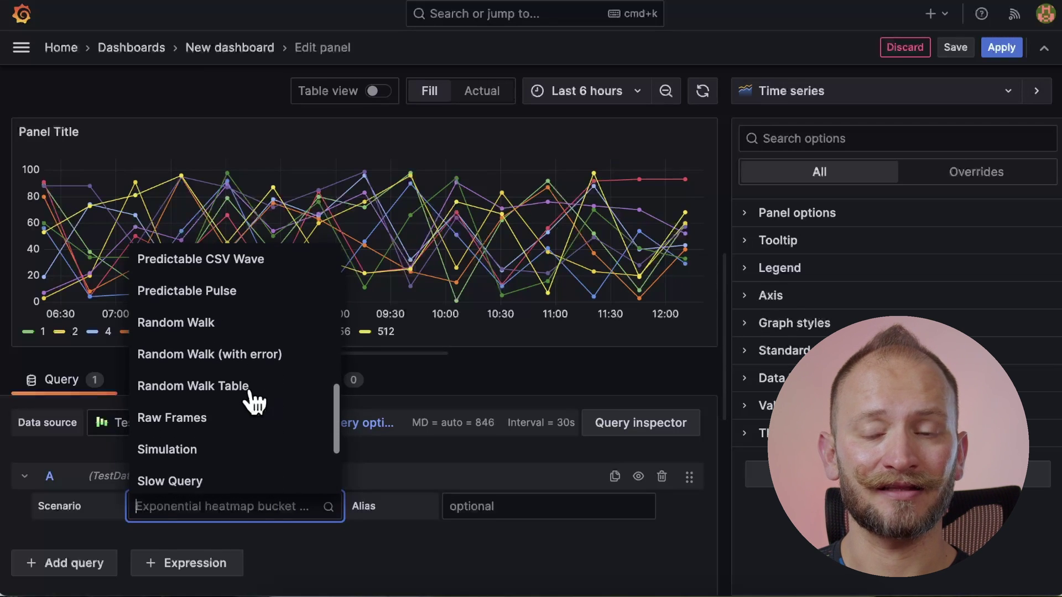
click(228, 325)
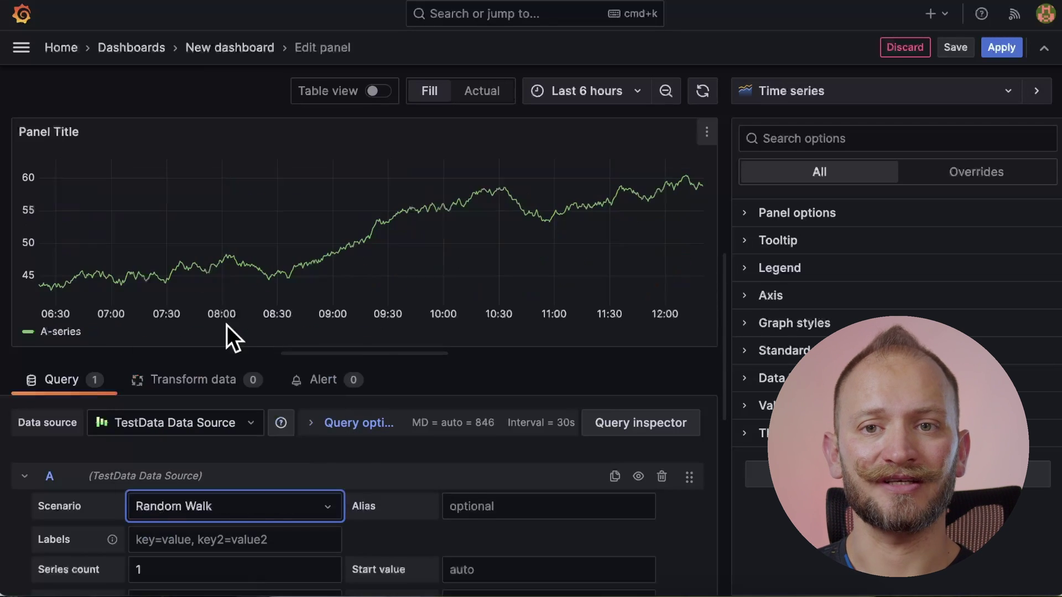
Add a second query B using the Conditional Error scenario
scroll(426, 459, down, 3)
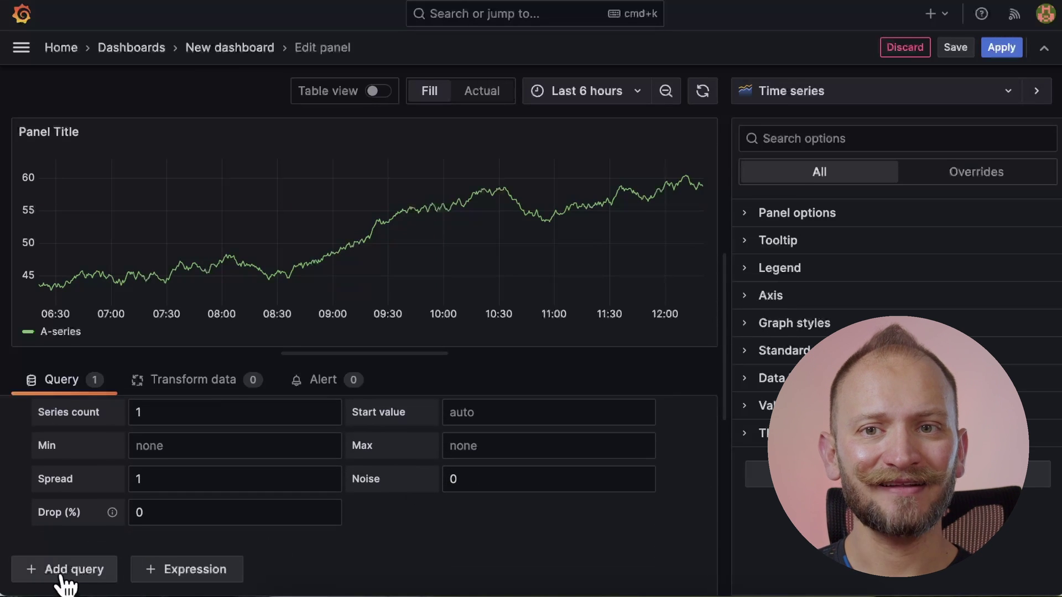
click(66, 570)
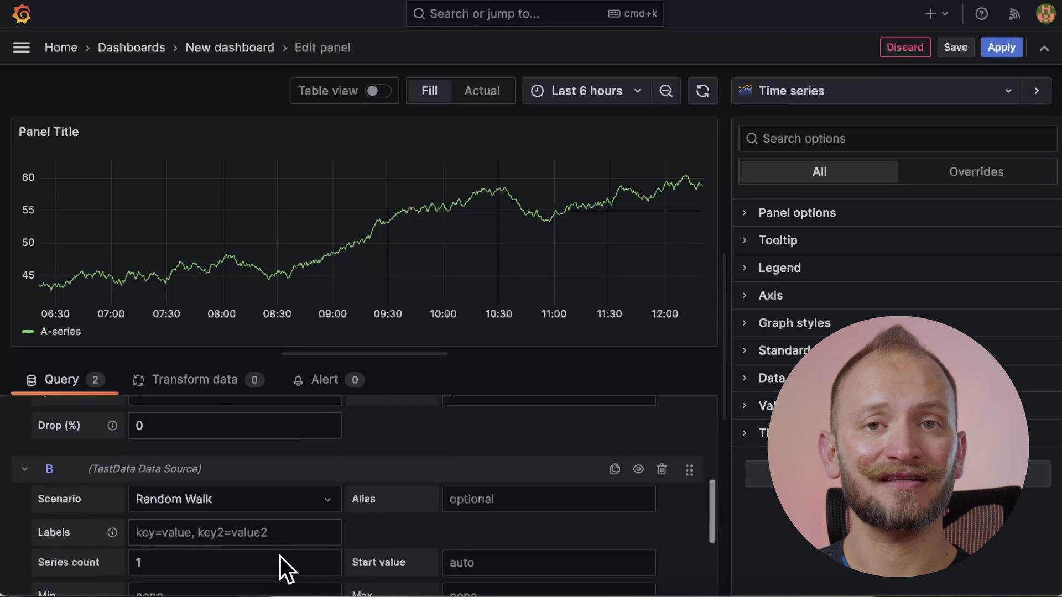
click(255, 503)
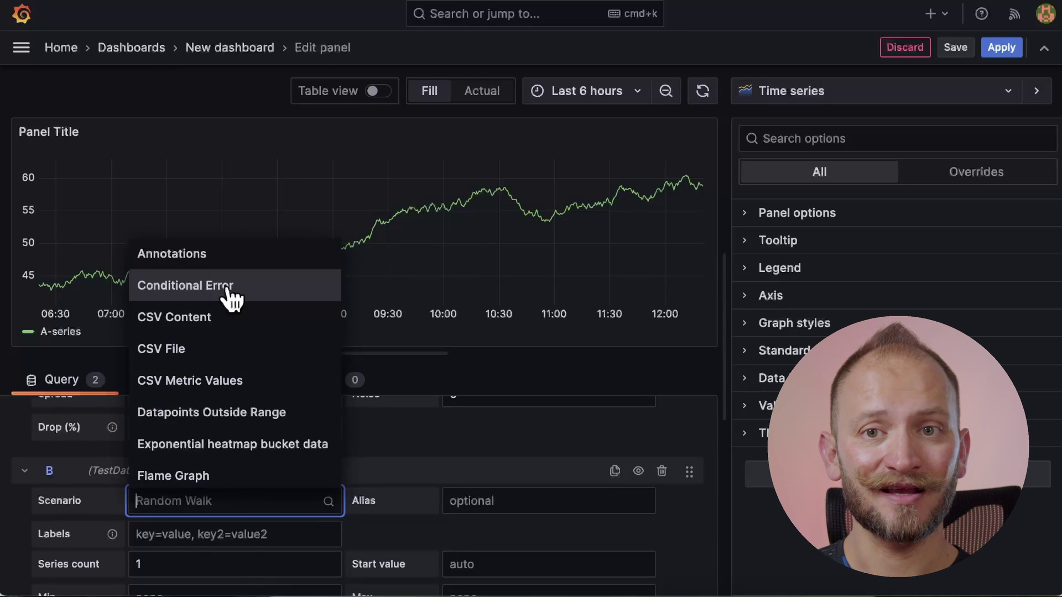
click(296, 288)
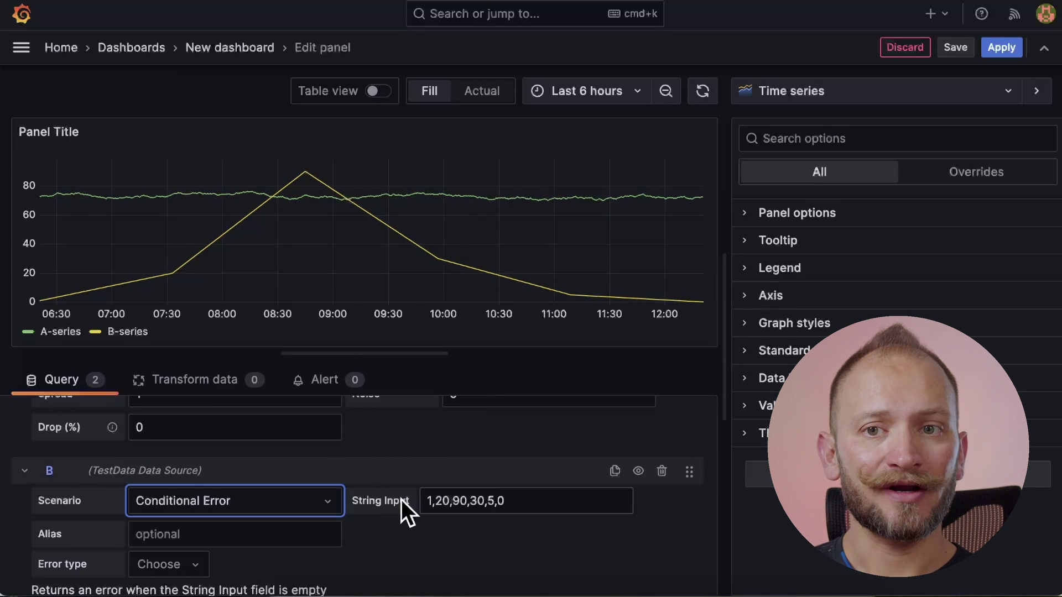
Add a query C set to Exponential heatmap bucket data, then delete it
scroll(401, 503, down, 2)
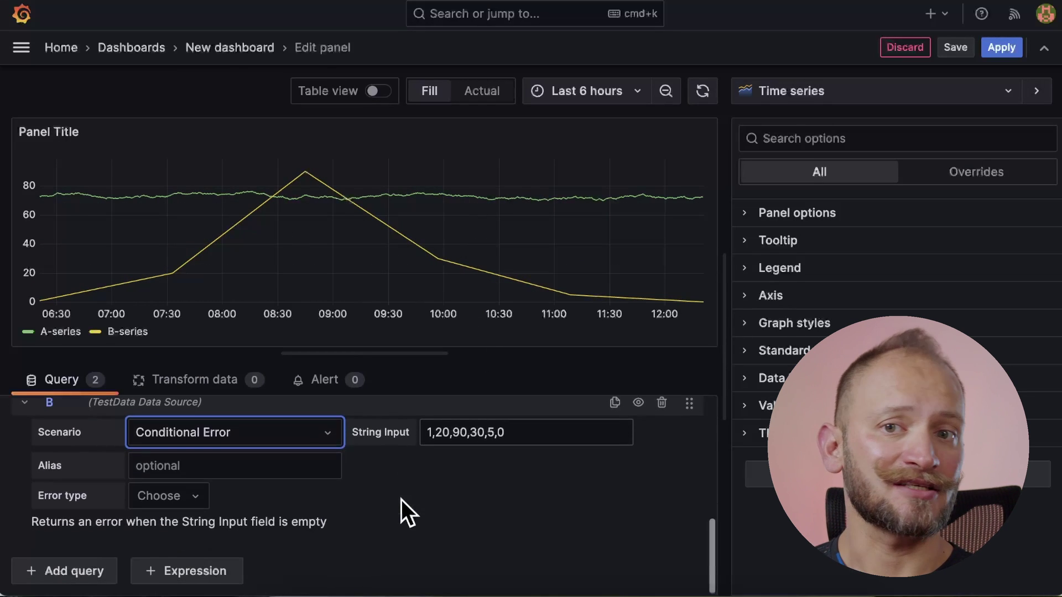
click(97, 579)
scroll(192, 546, up, 3)
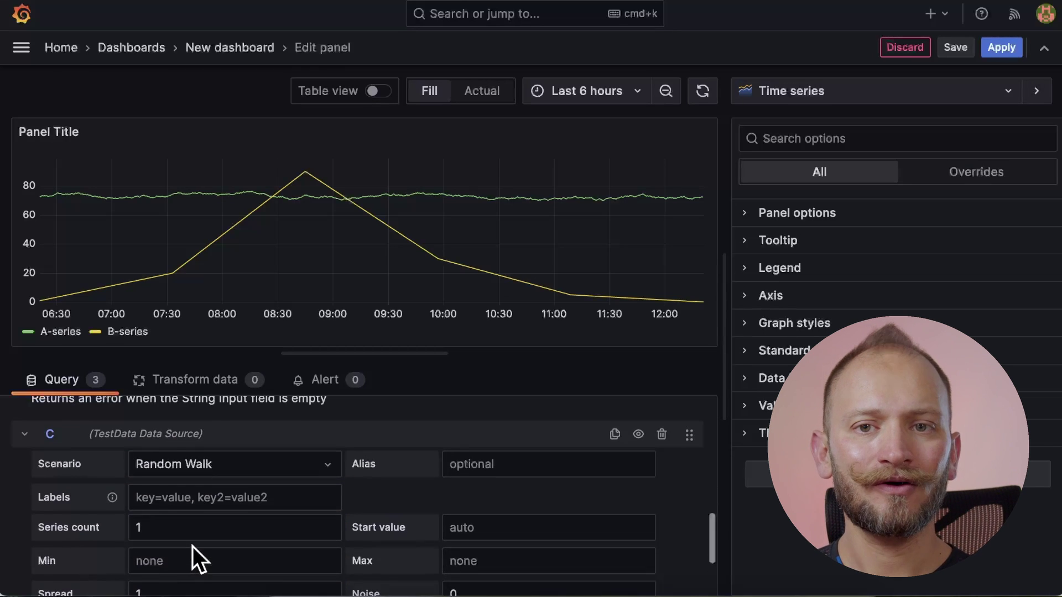
click(233, 490)
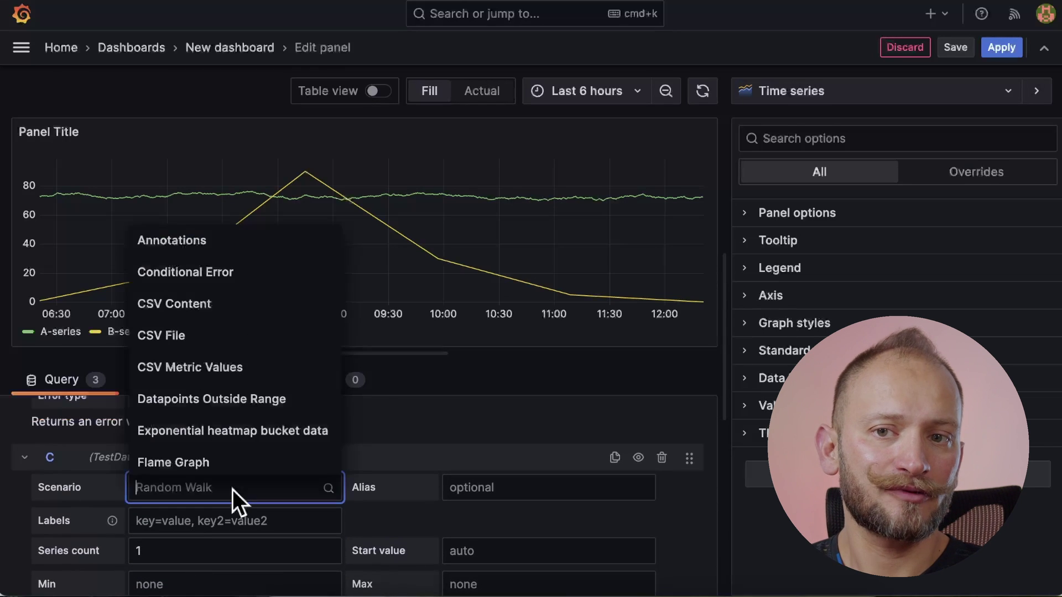
click(250, 432)
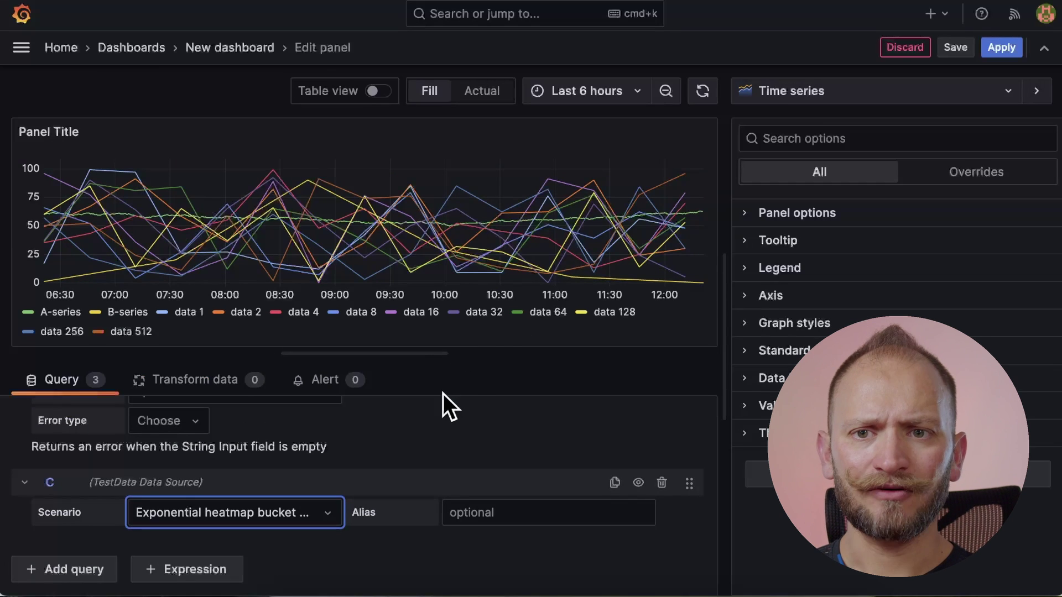
click(662, 483)
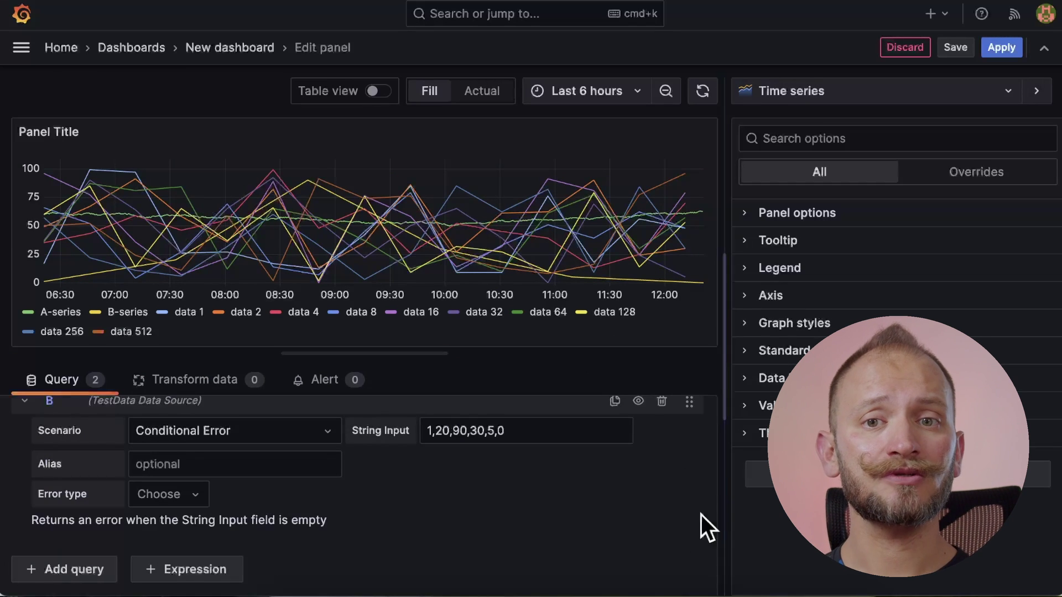
Leave query A's scenario unchanged and disable query A so only B-series is charted
scroll(422, 535, up, 4)
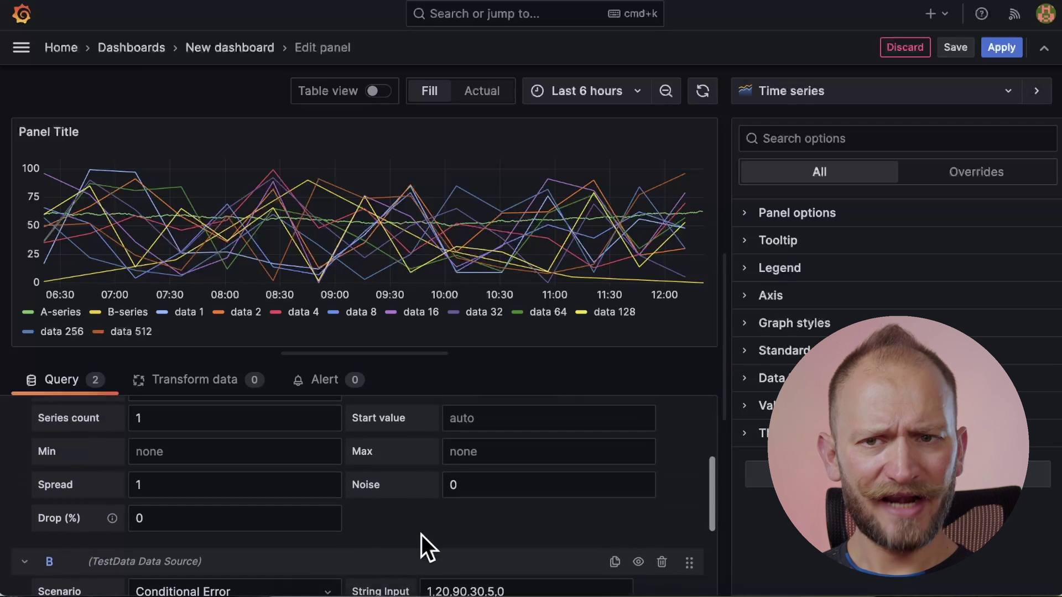
click(281, 460)
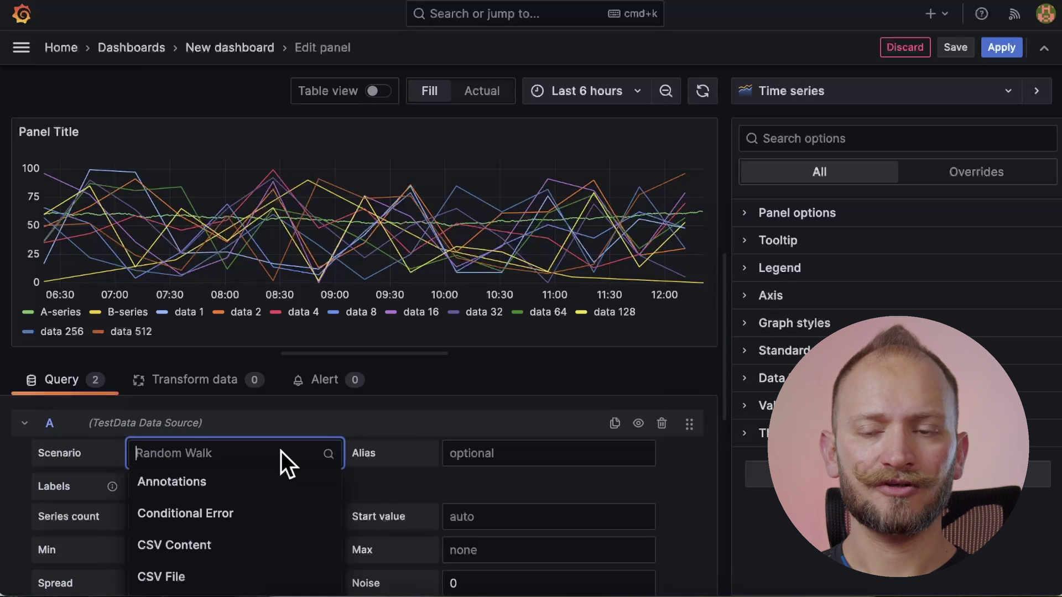
scroll(222, 506, down, 10)
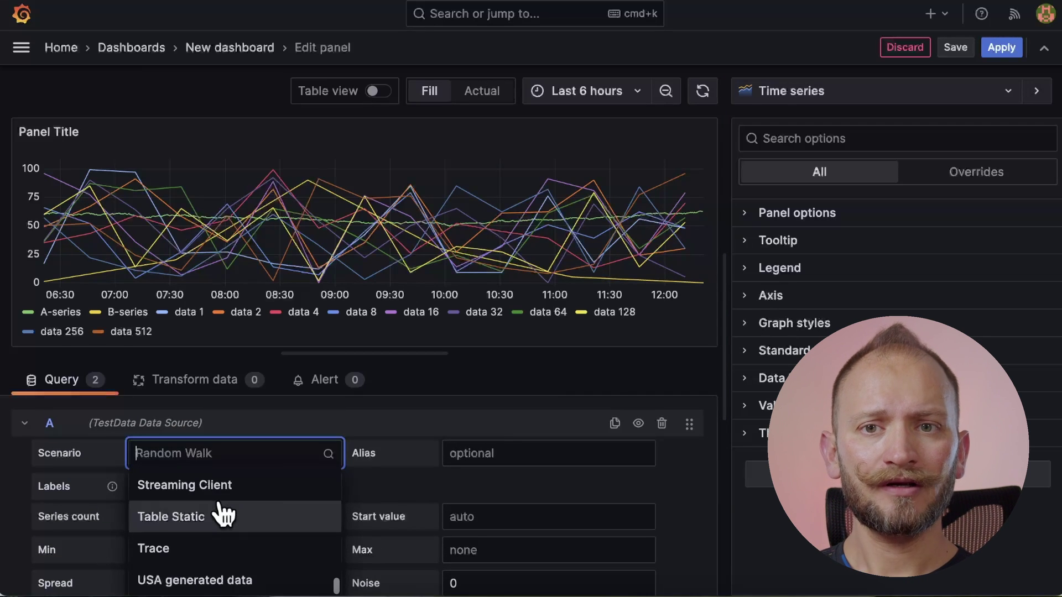
click(609, 372)
click(638, 423)
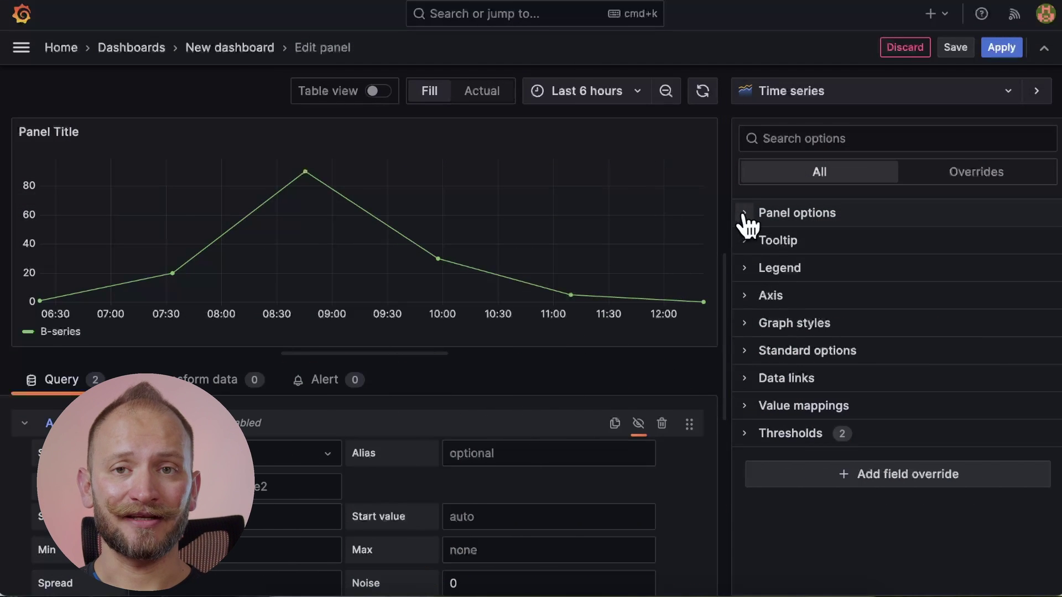
Replace the panel title with 'Time series panel Video' under Panel options
click(745, 215)
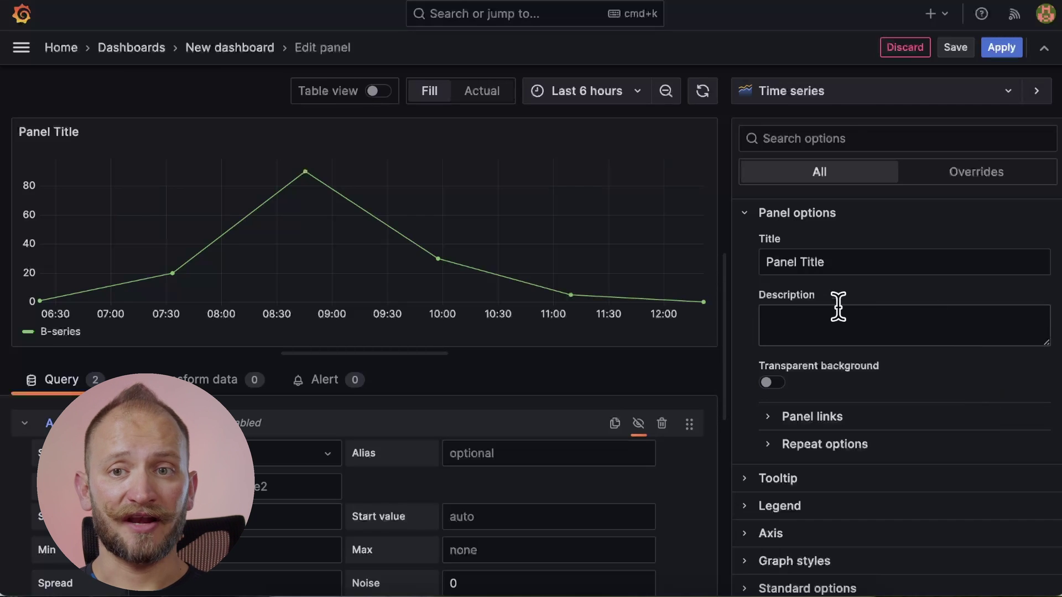
click(876, 259)
drag(874, 260, 728, 265)
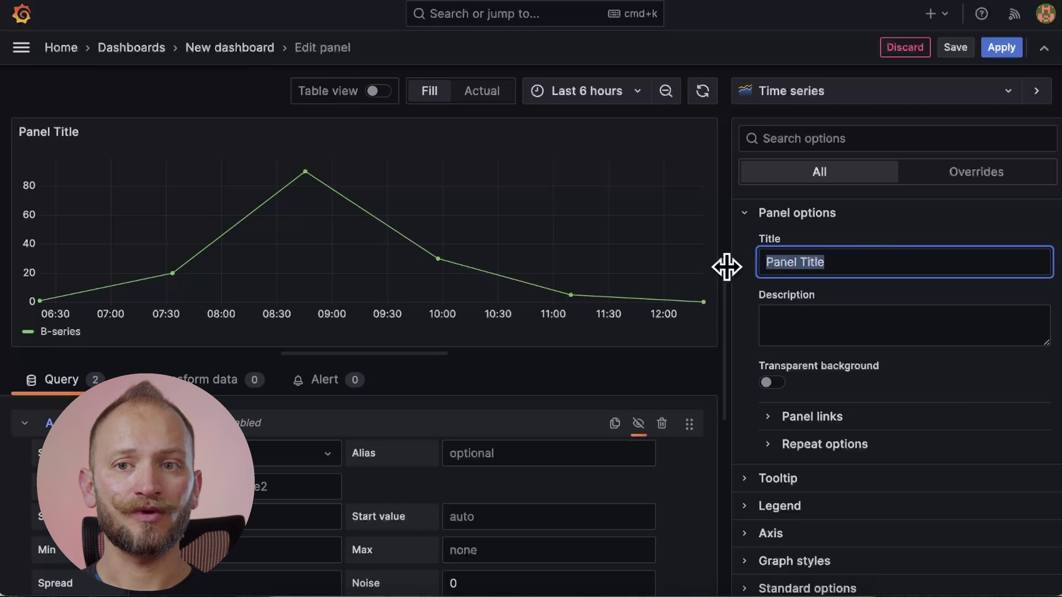
key(Right)
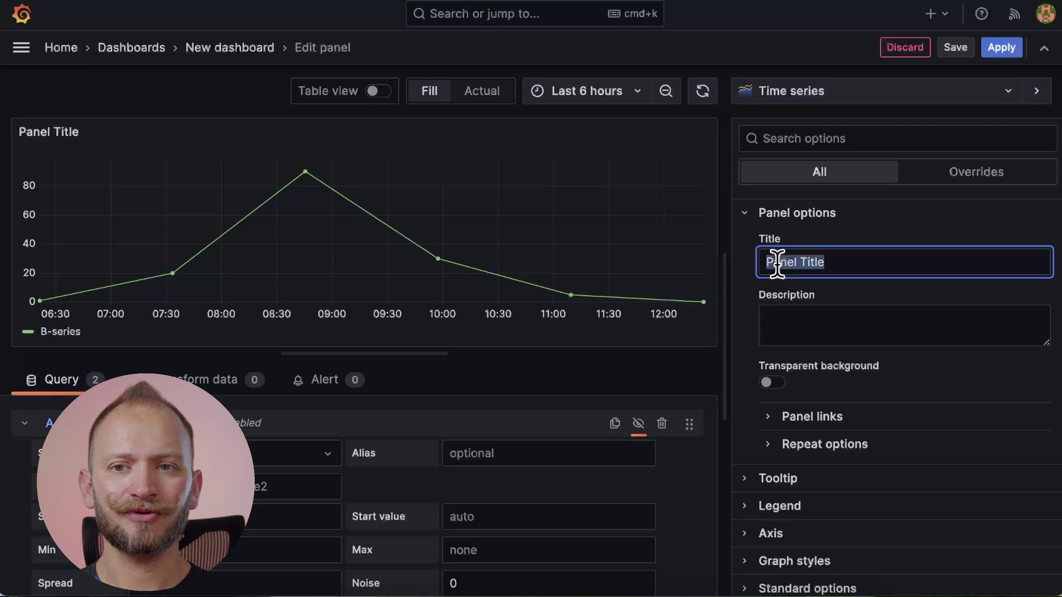
text(Time series p)
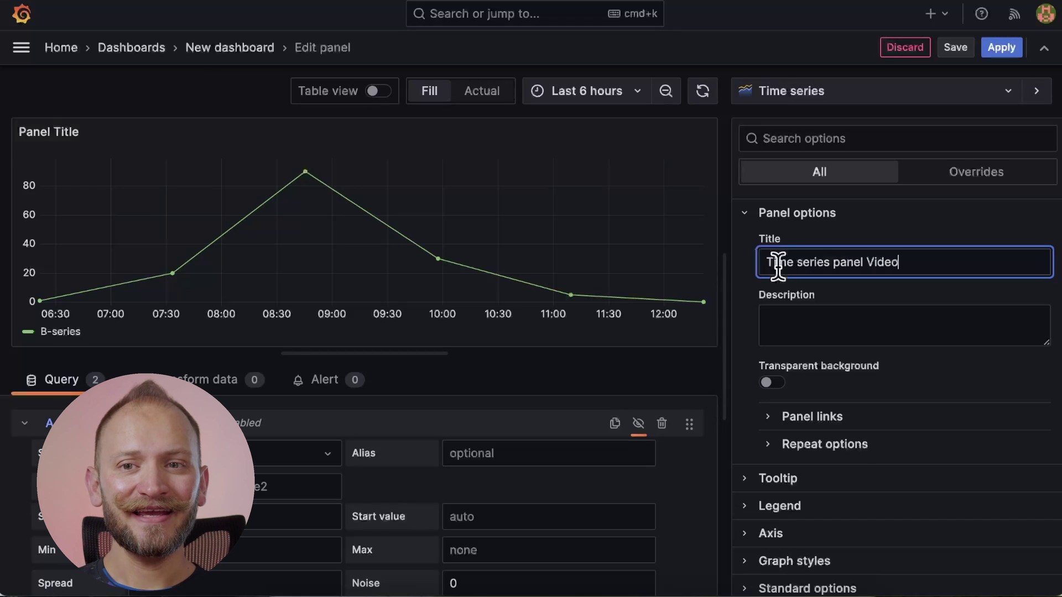
click(742, 367)
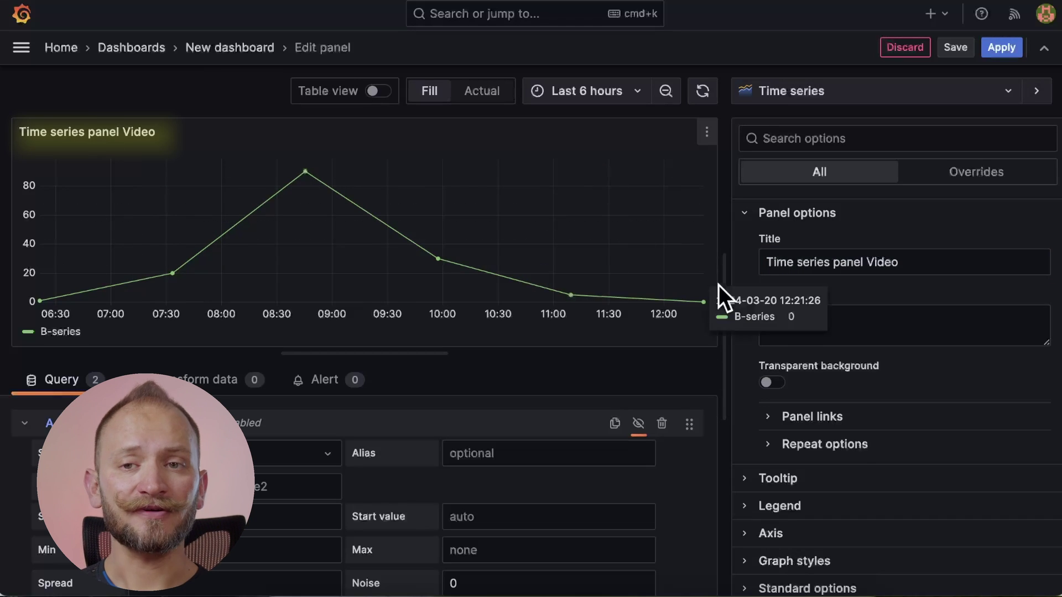
Collapse Panel options and set the Tooltip mode to All
click(743, 212)
click(750, 243)
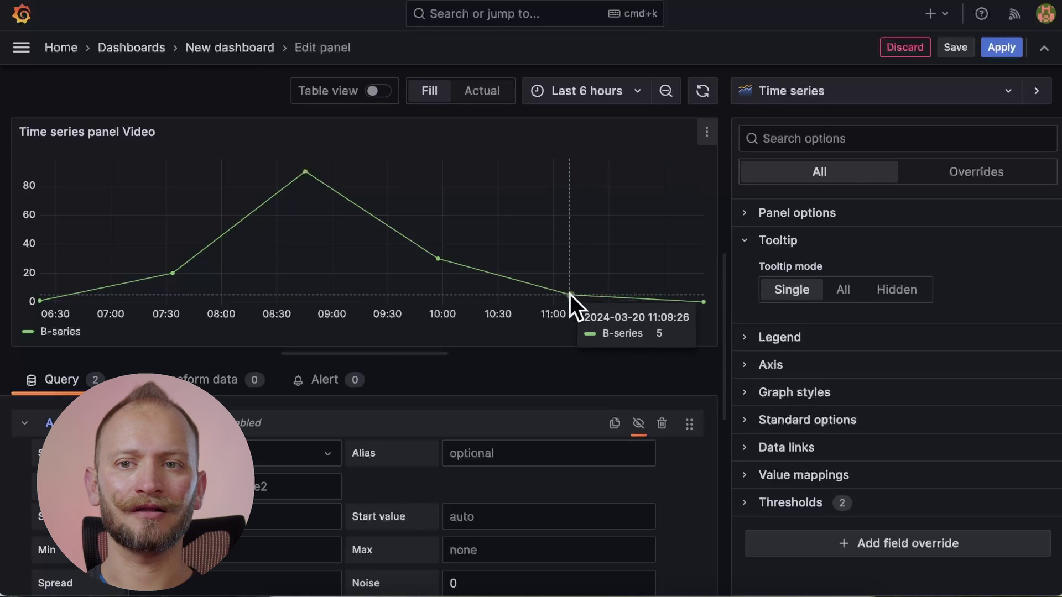
mouse_move(447, 250)
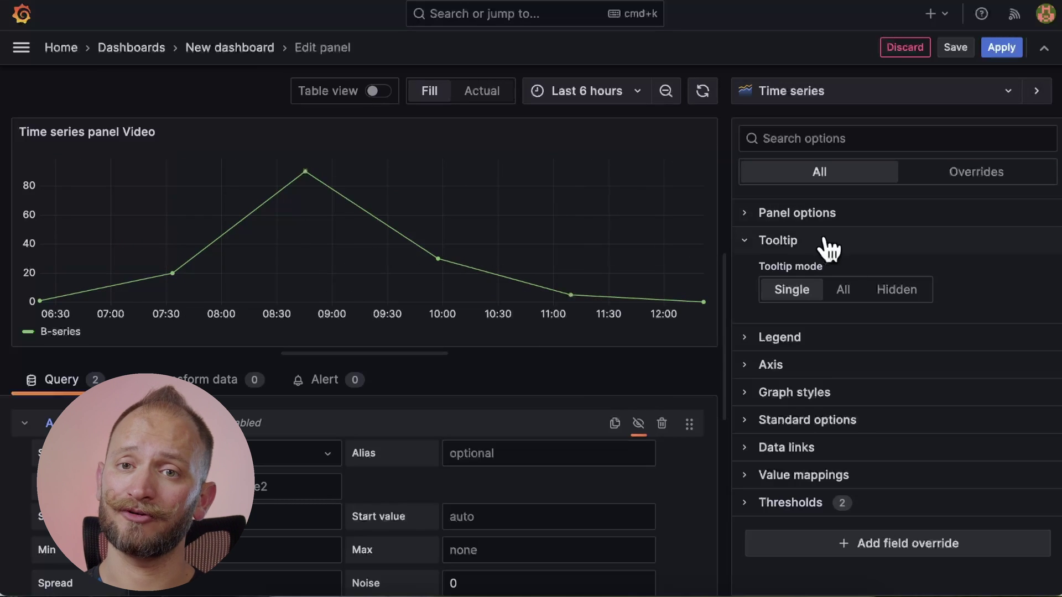
click(850, 297)
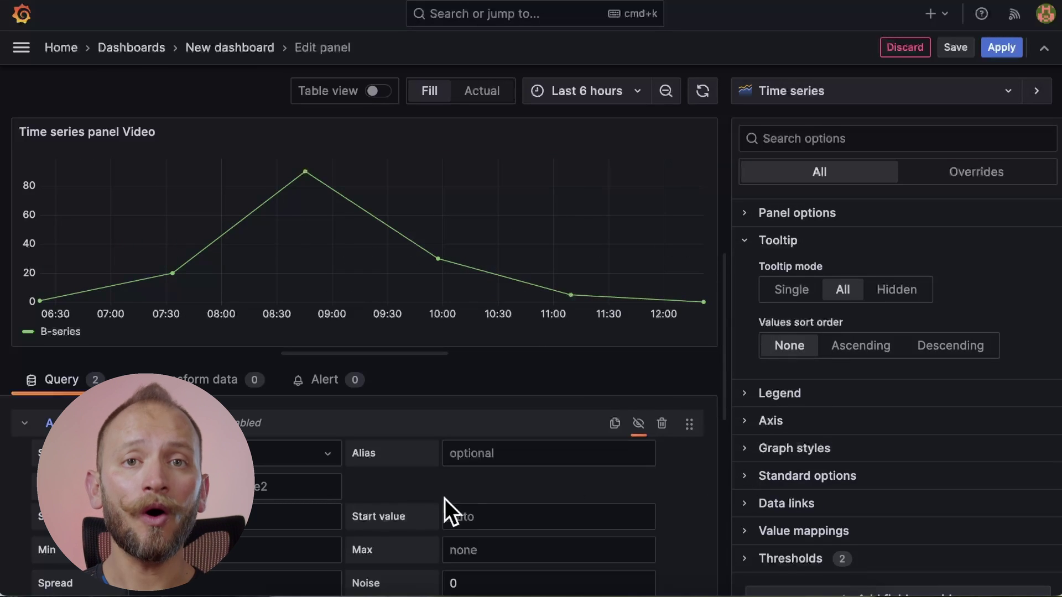
Switch query B to Exponential heatmap bucket data and set the Tooltip mode to Hidden
scroll(397, 509, down, 1)
scroll(397, 509, down, 5)
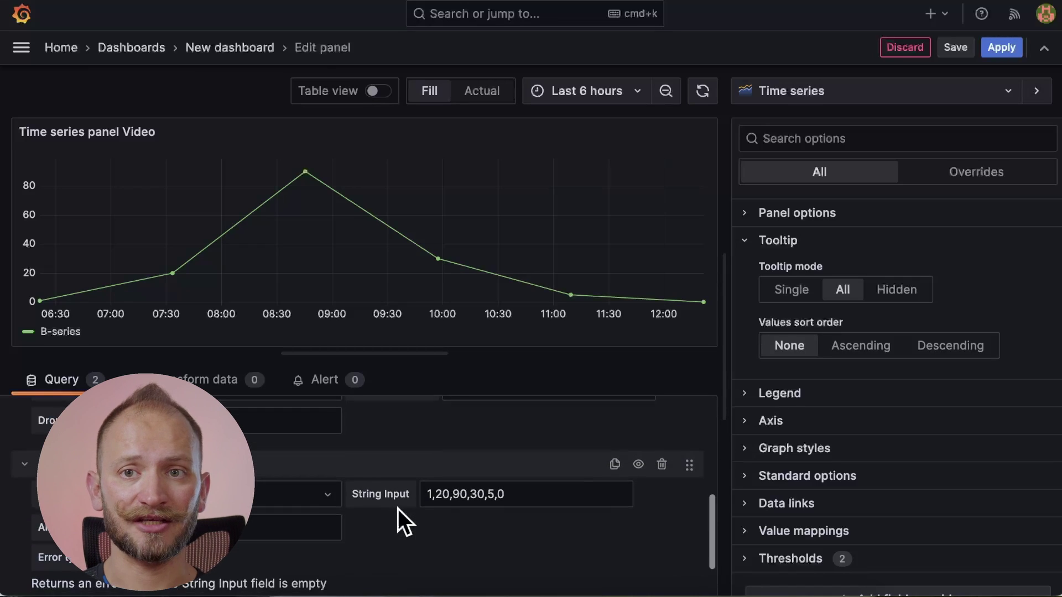
click(300, 467)
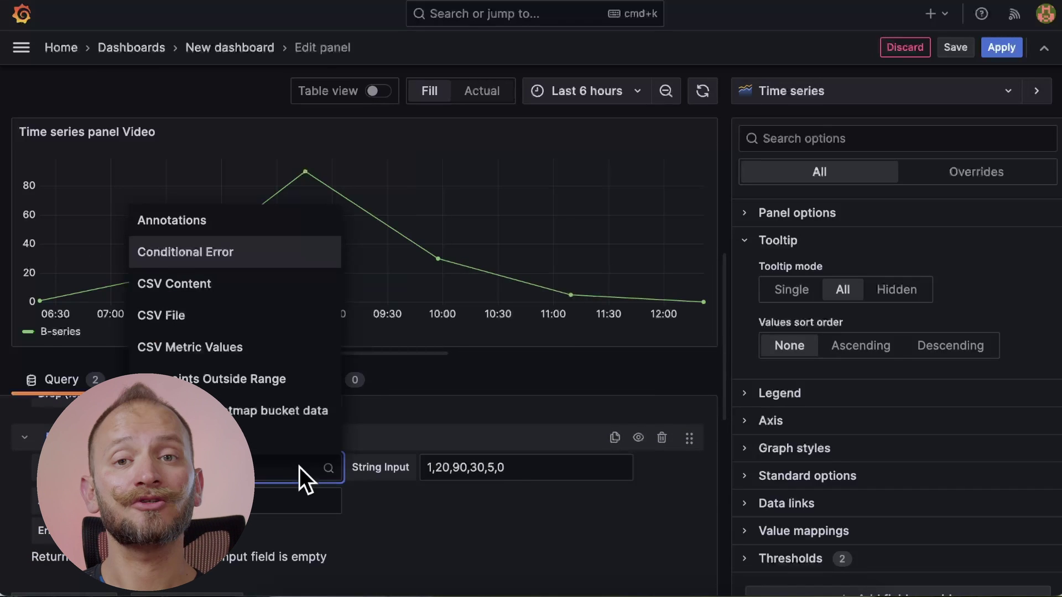
click(256, 412)
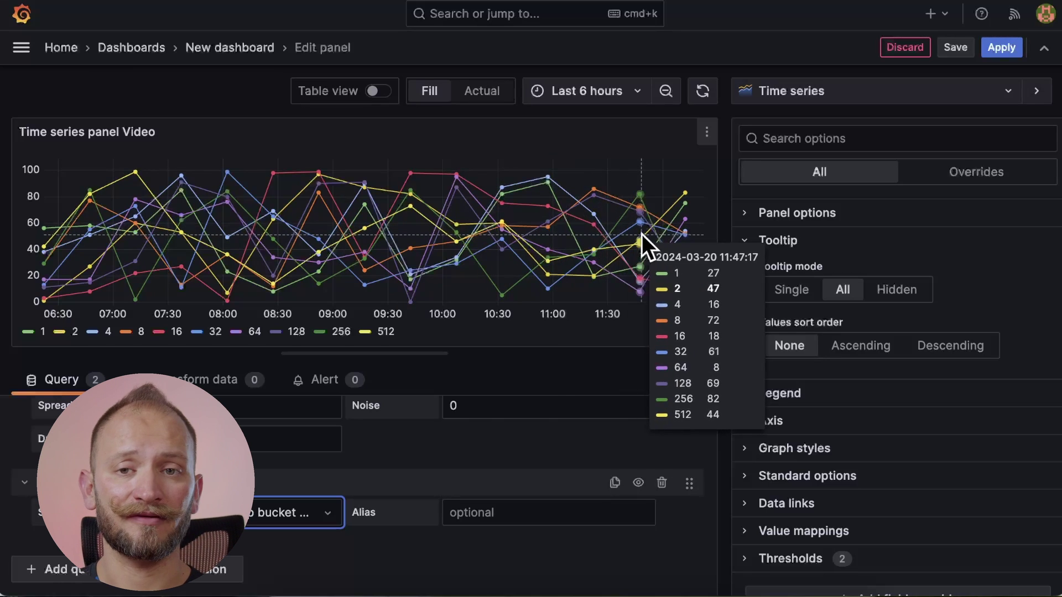
click(893, 293)
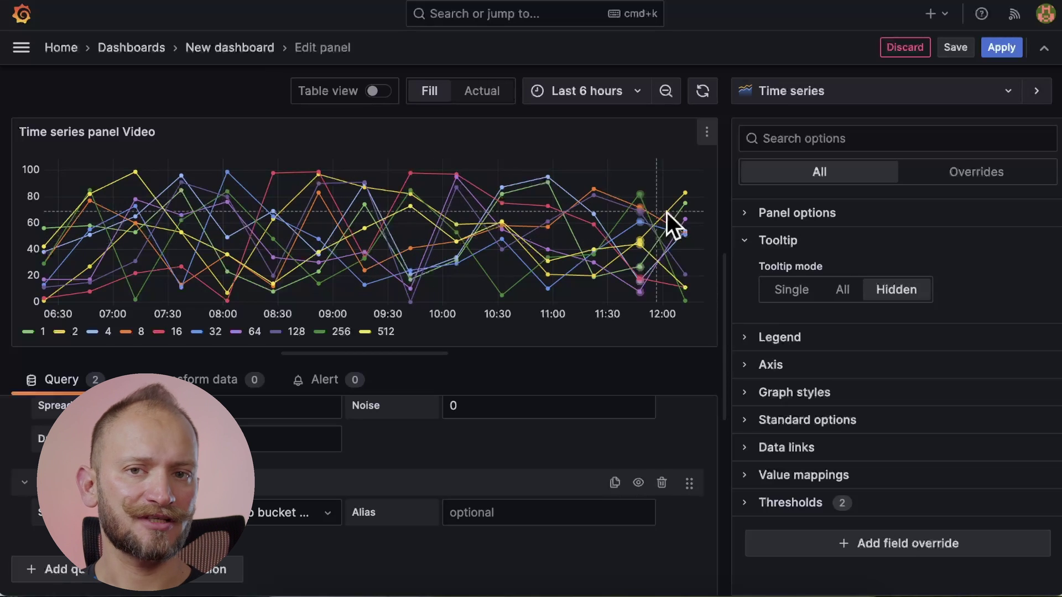
Set the Tooltip mode back to All and return query B to string input data
click(842, 290)
click(268, 509)
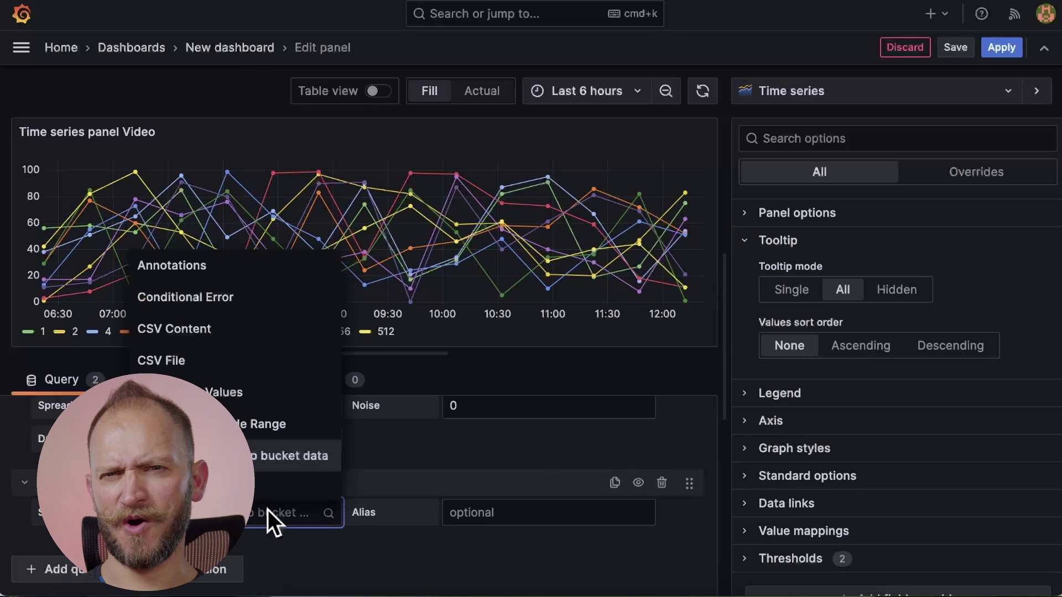
scroll(233, 416, down, 2)
scroll(233, 416, up, 1)
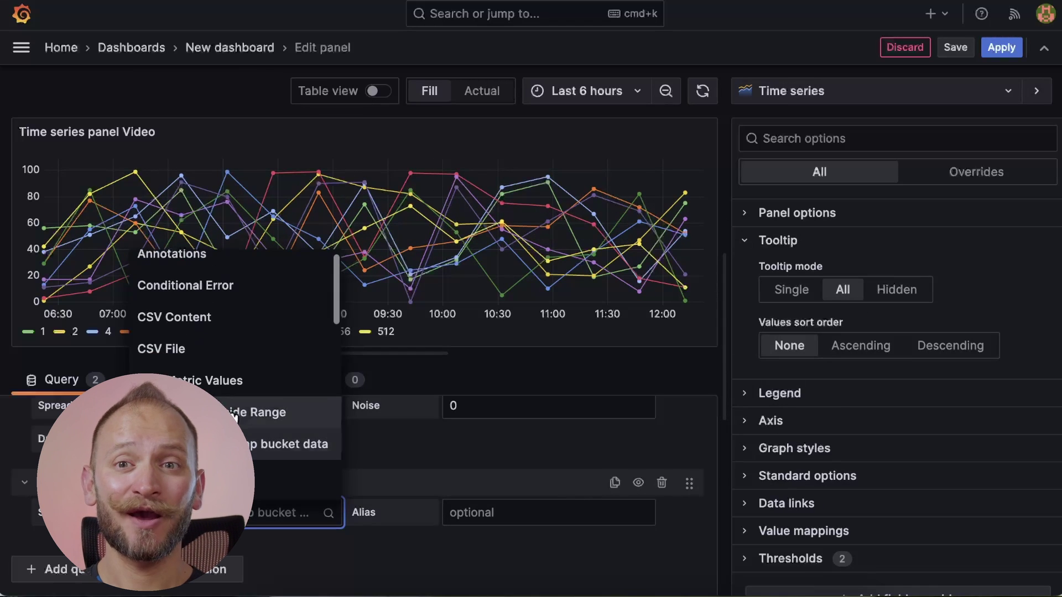
click(210, 380)
Collapse Tooltip, expand Legend, and switch query B back to bucket data
click(777, 240)
click(779, 268)
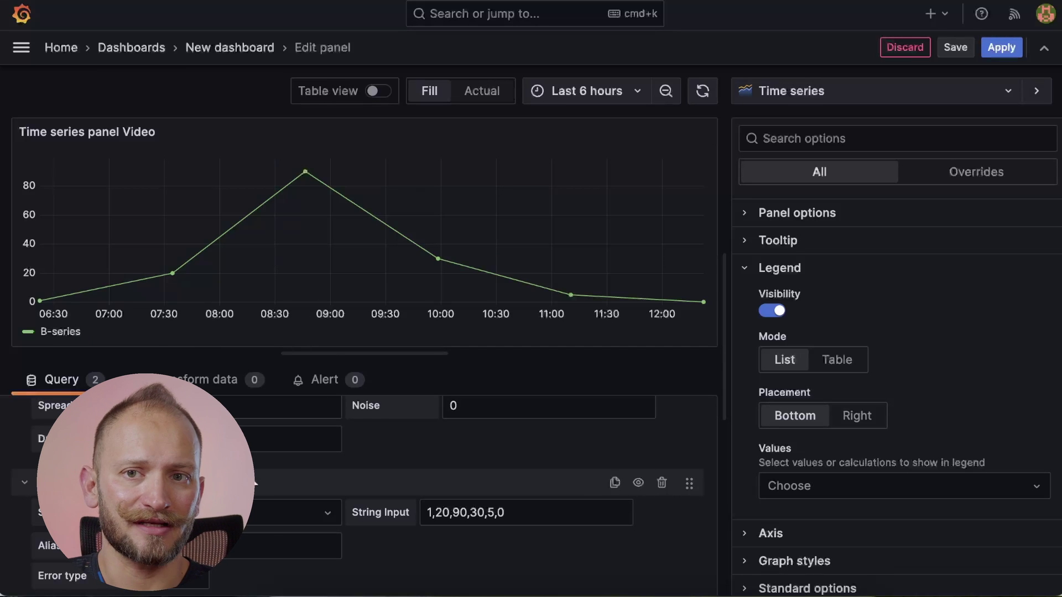
click(257, 518)
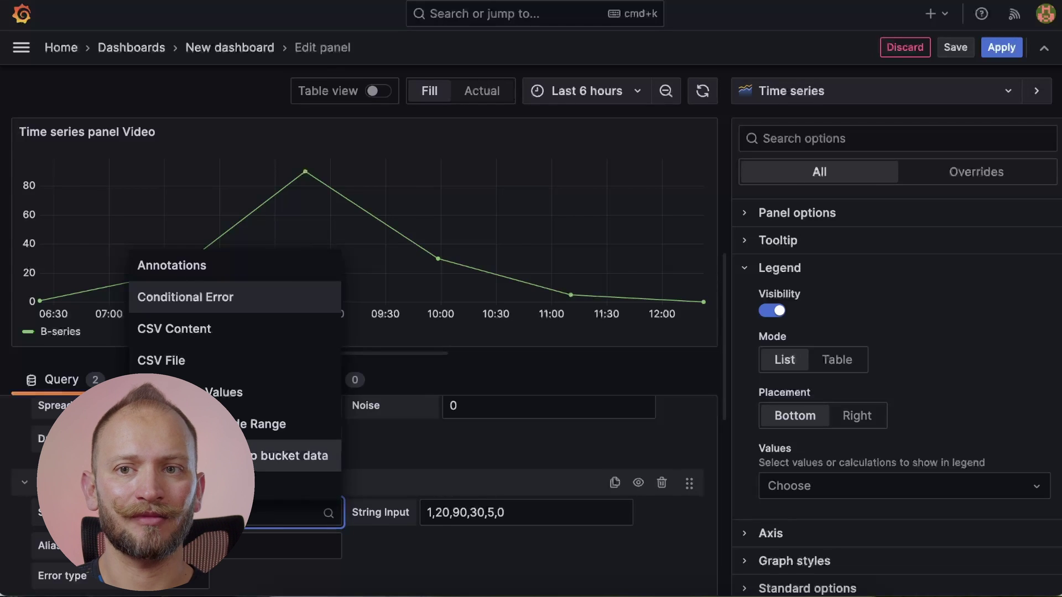
click(232, 456)
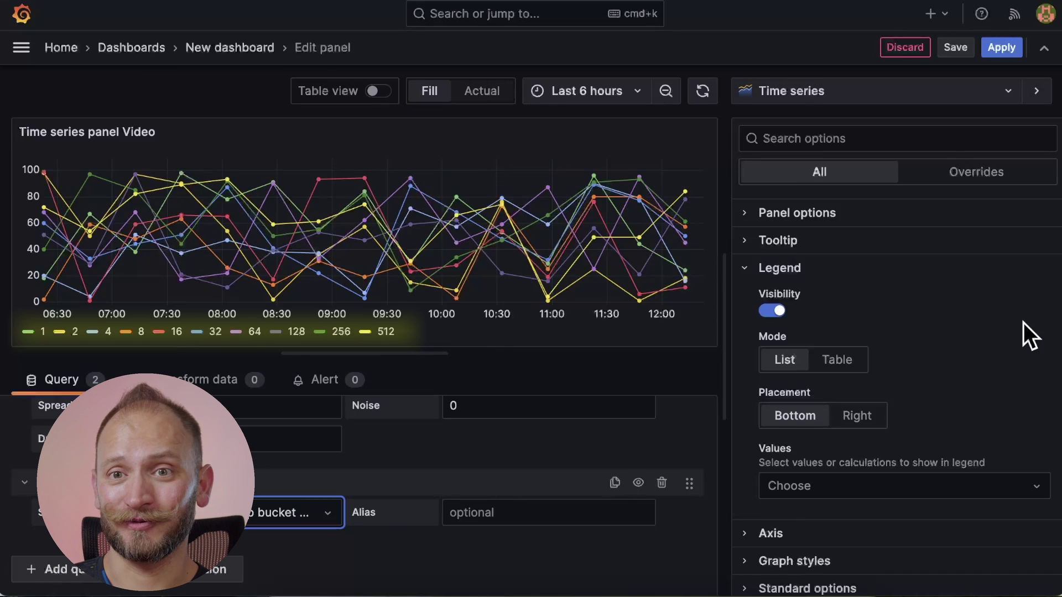
Turn legend visibility off and back on, then set the legend mode to Table
click(771, 311)
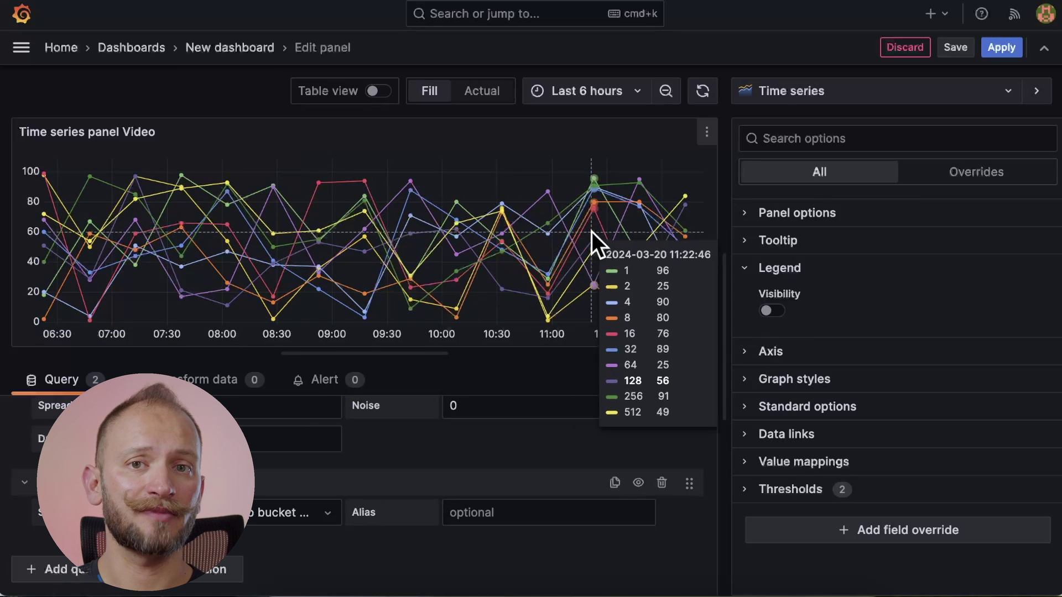
click(769, 310)
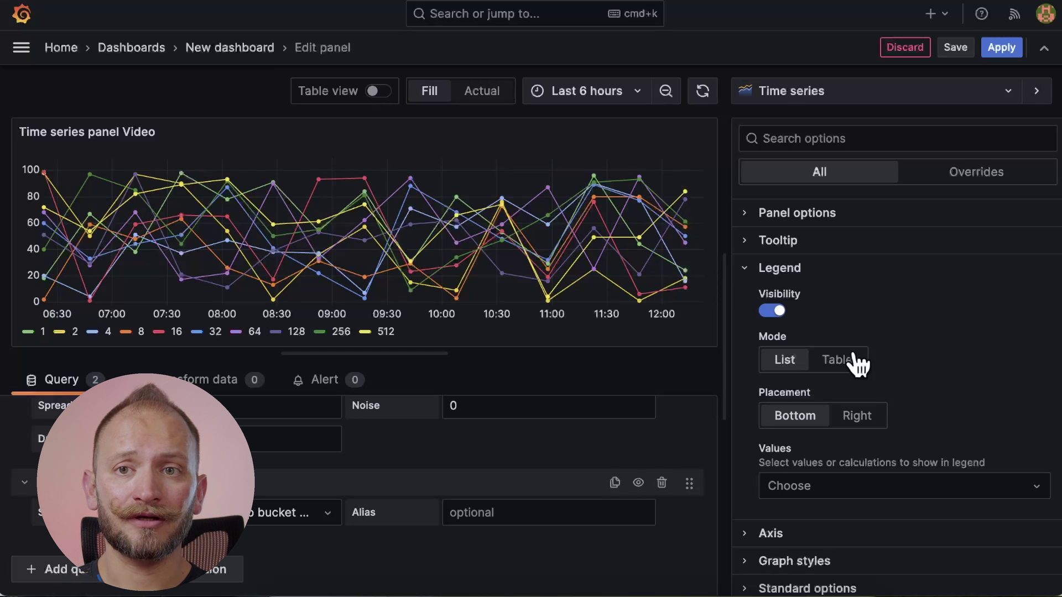
click(837, 360)
scroll(347, 316, down, 5)
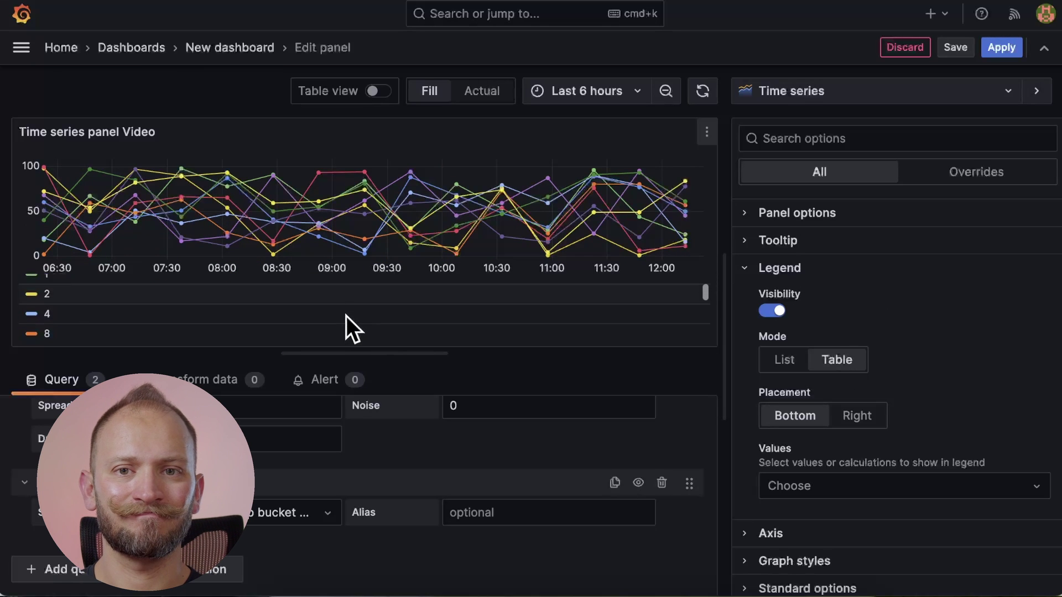
scroll(346, 316, up, 5)
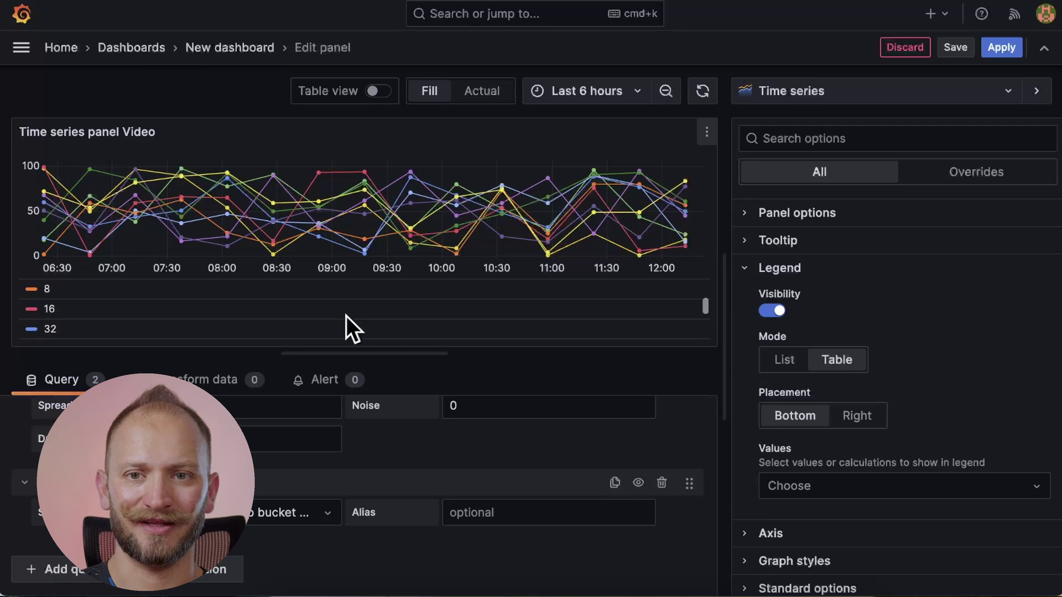
scroll(346, 316, down, 3)
scroll(346, 316, down, 3)
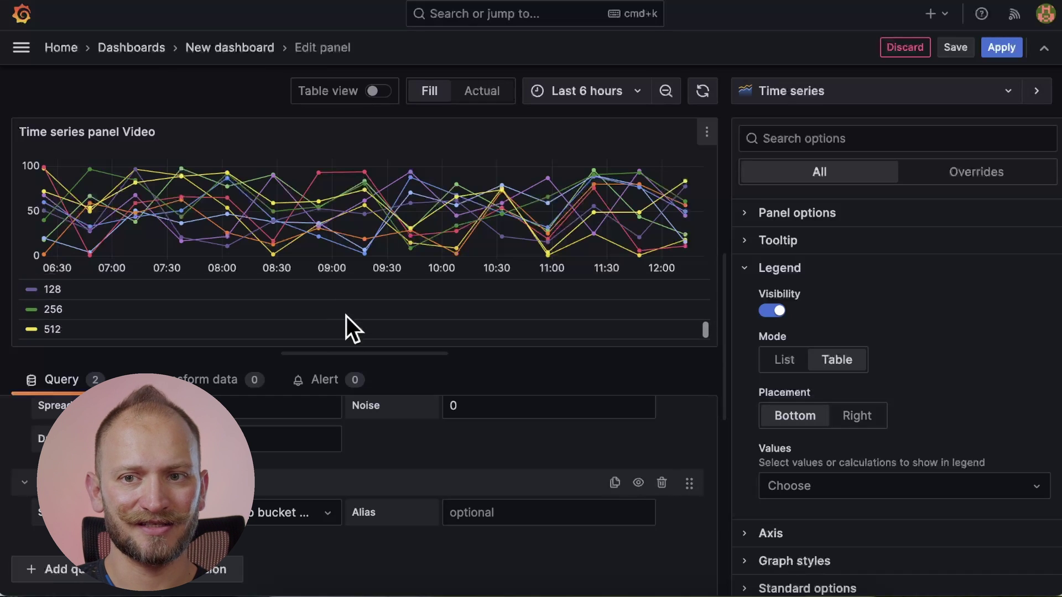
scroll(347, 316, up, 5)
scroll(346, 317, up, 1)
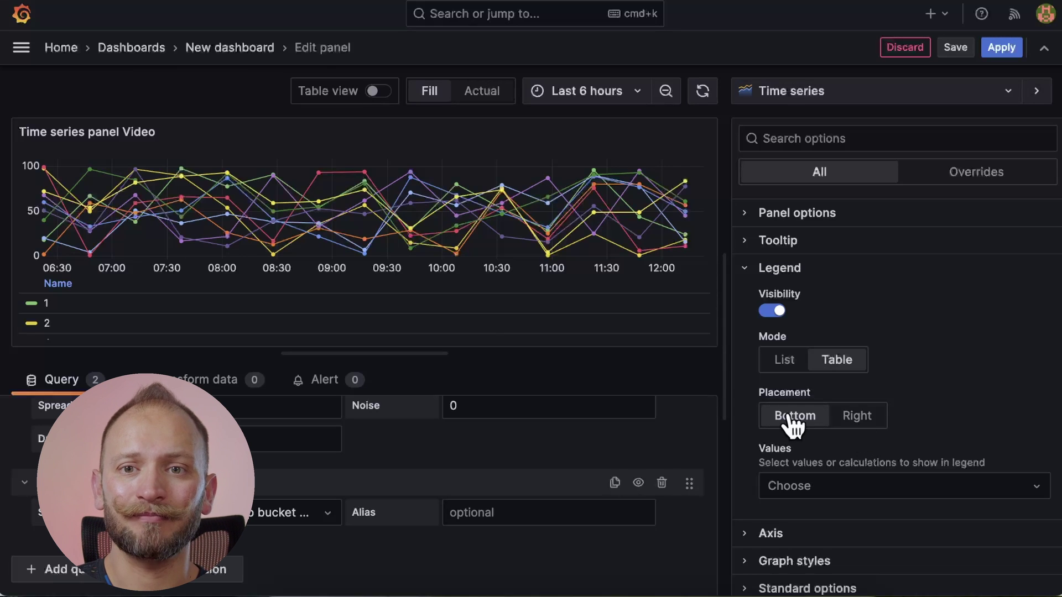
Place the table legend on the right with a width of 300
click(850, 419)
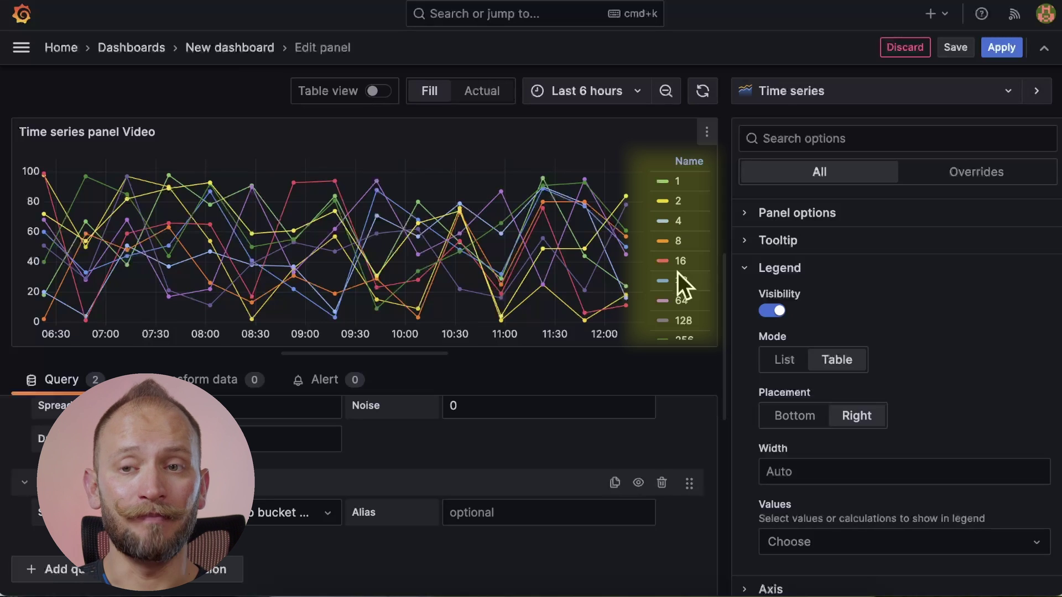
click(780, 365)
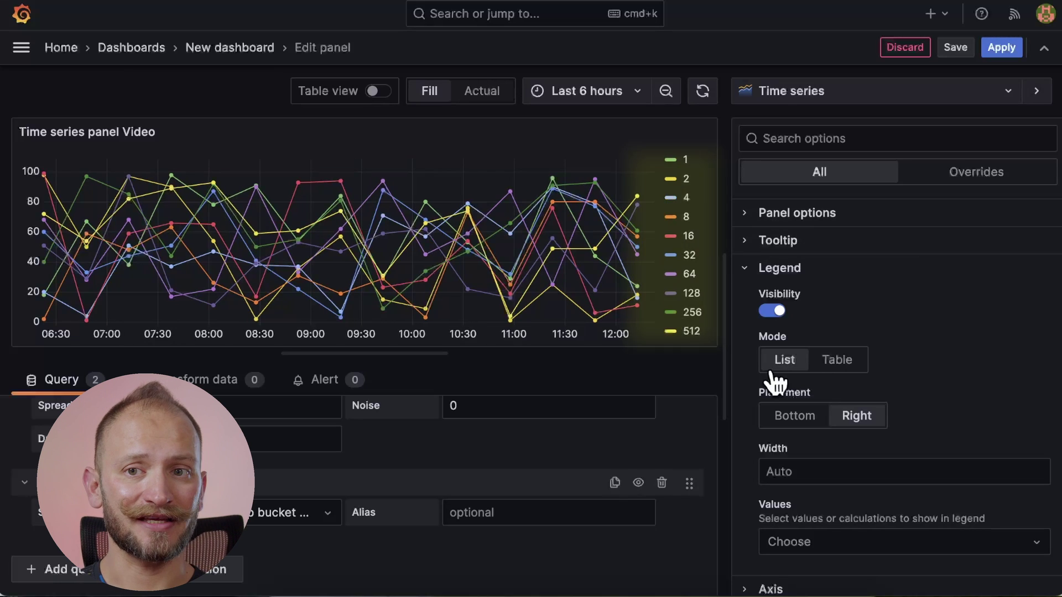
click(837, 366)
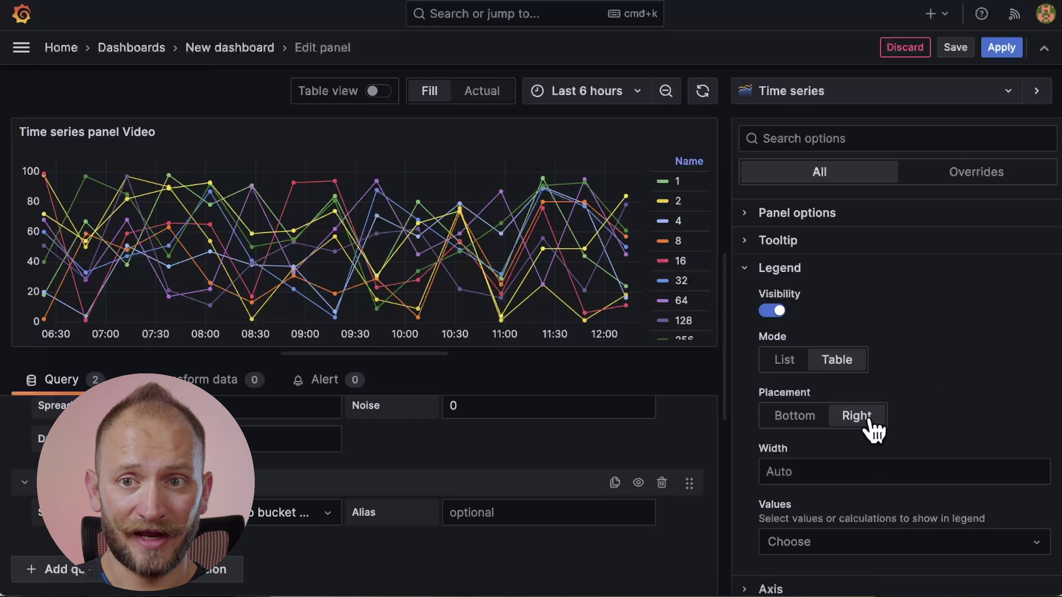
scroll(899, 419, down, 1)
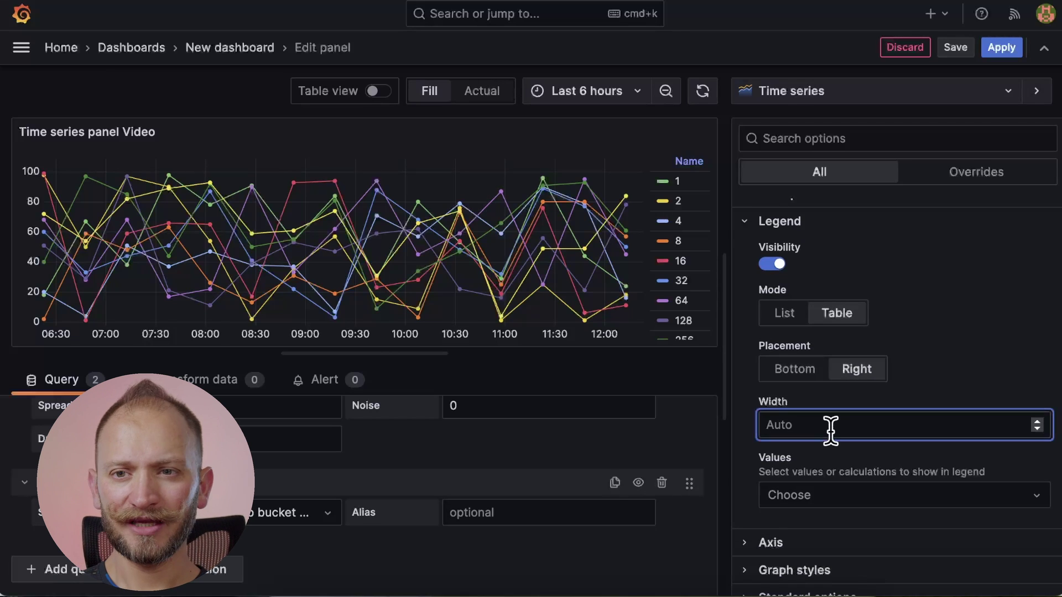
key(Return)
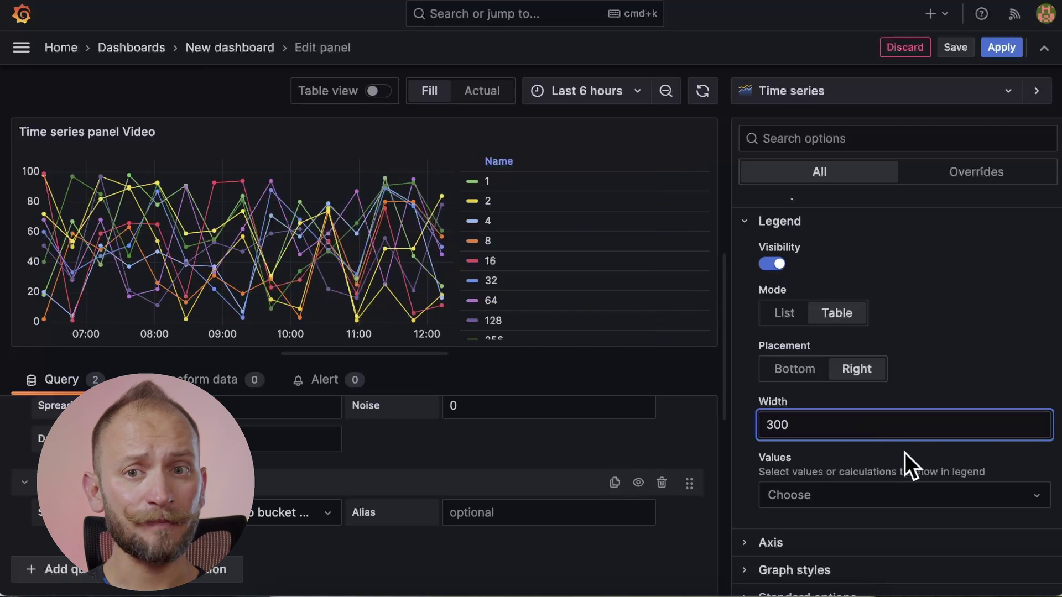
click(930, 447)
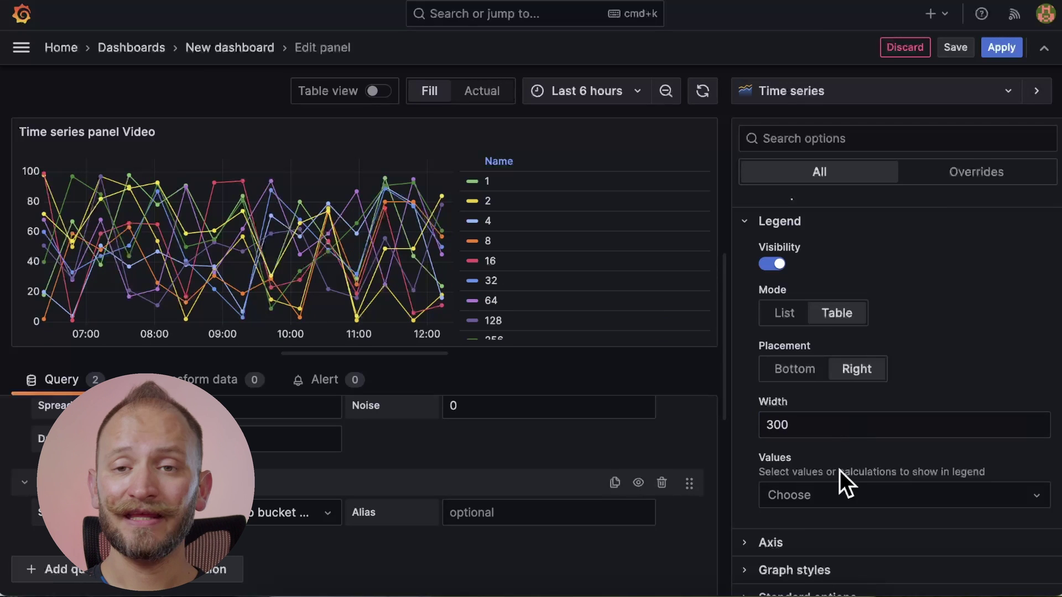
Add Last, Min, Variance and Delta legend values, then clear them all
click(869, 506)
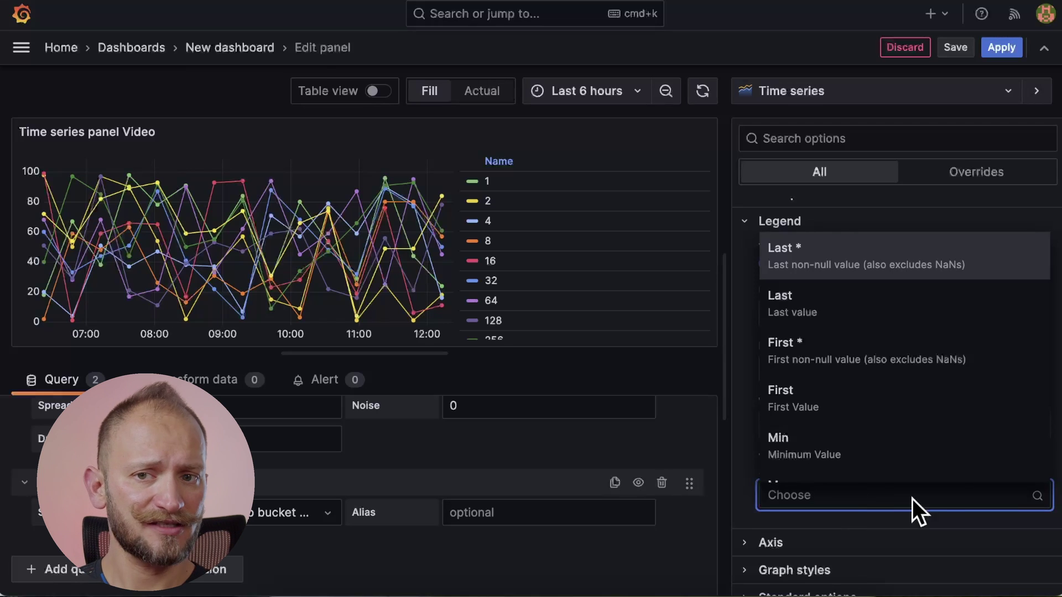
click(892, 309)
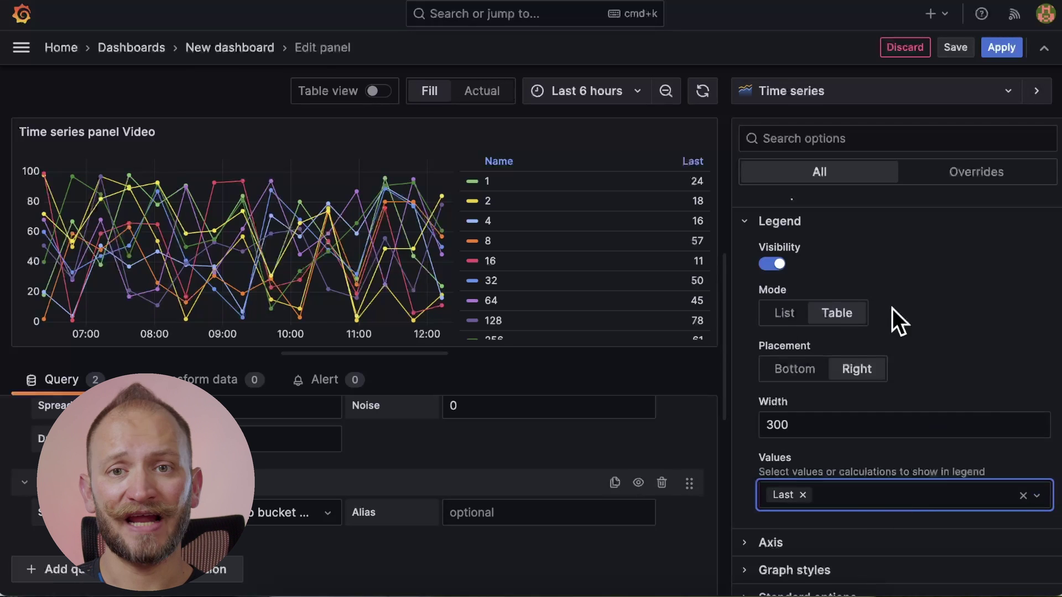
click(942, 501)
click(794, 403)
click(915, 495)
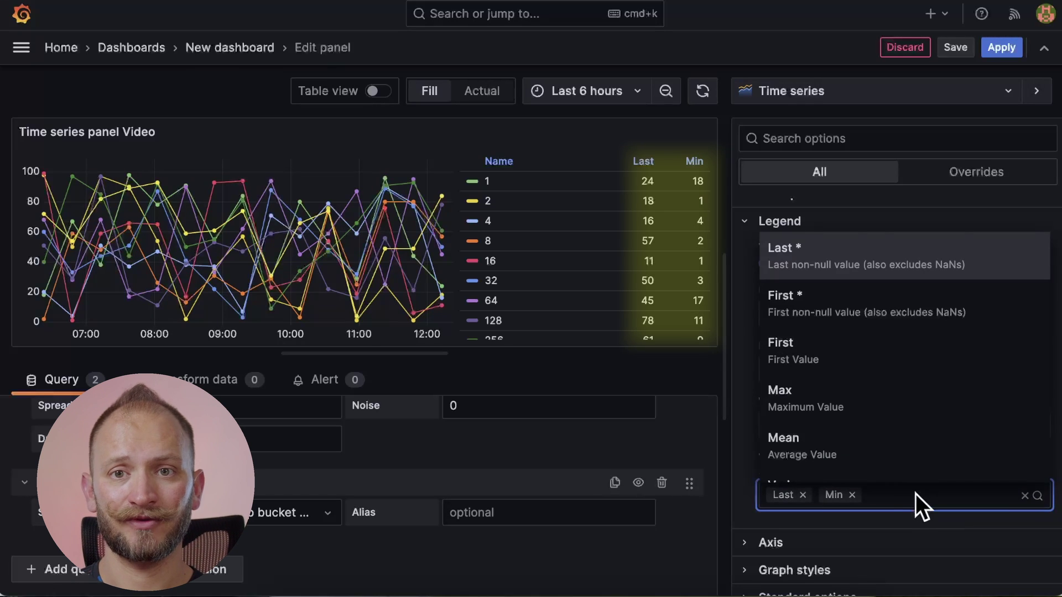
scroll(889, 398, down, 3)
click(889, 387)
click(909, 486)
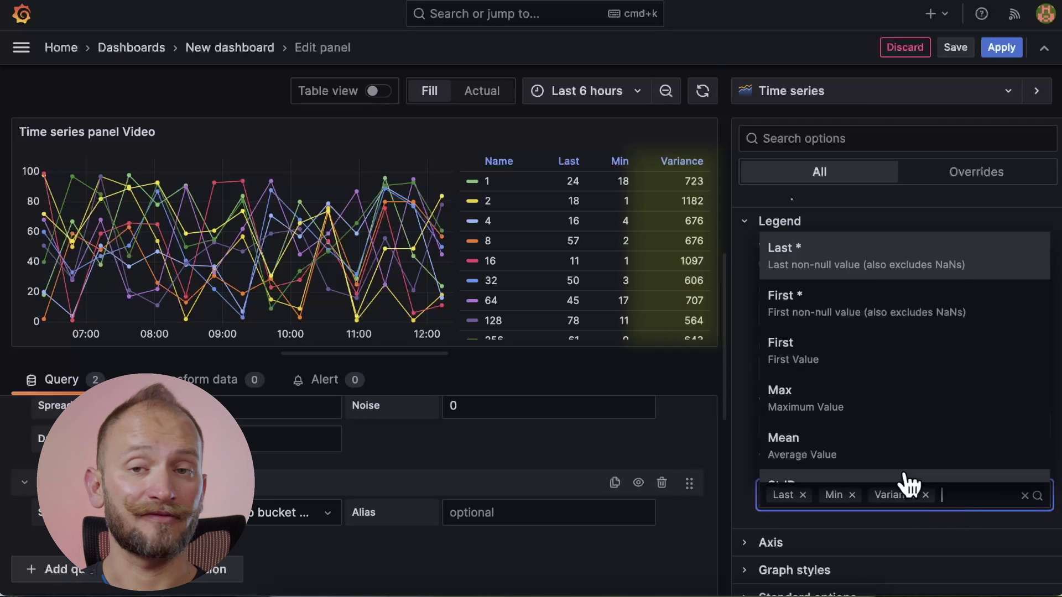
scroll(899, 454, down, 3)
click(894, 464)
key(BackSpace)
key(BackSpace)
key(BackSpace)
key(BackSpace)
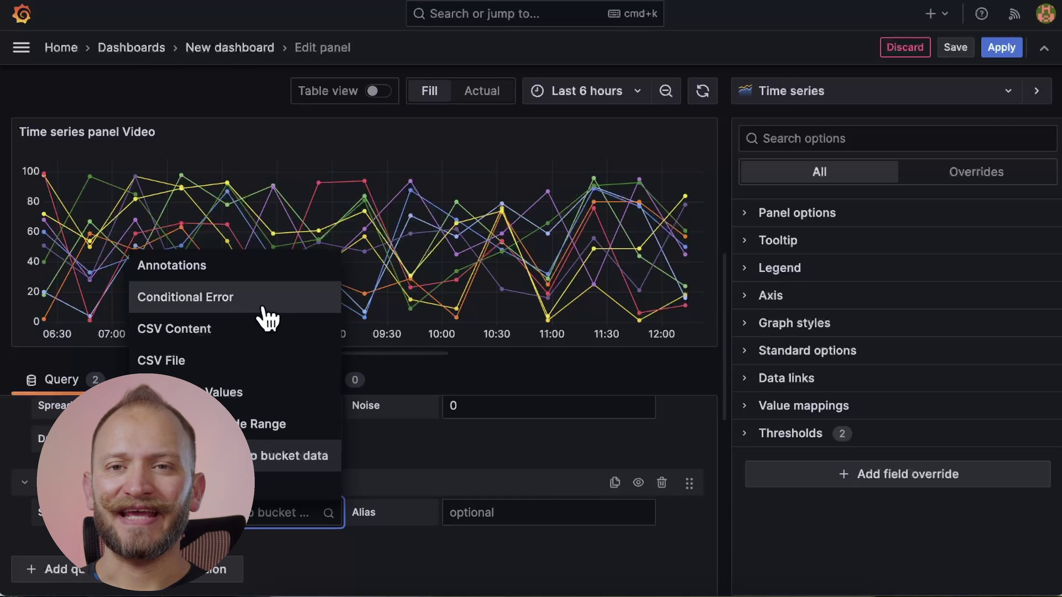
Switch the query to Conditional Error and set the axis time zone to Browser Time
click(271, 298)
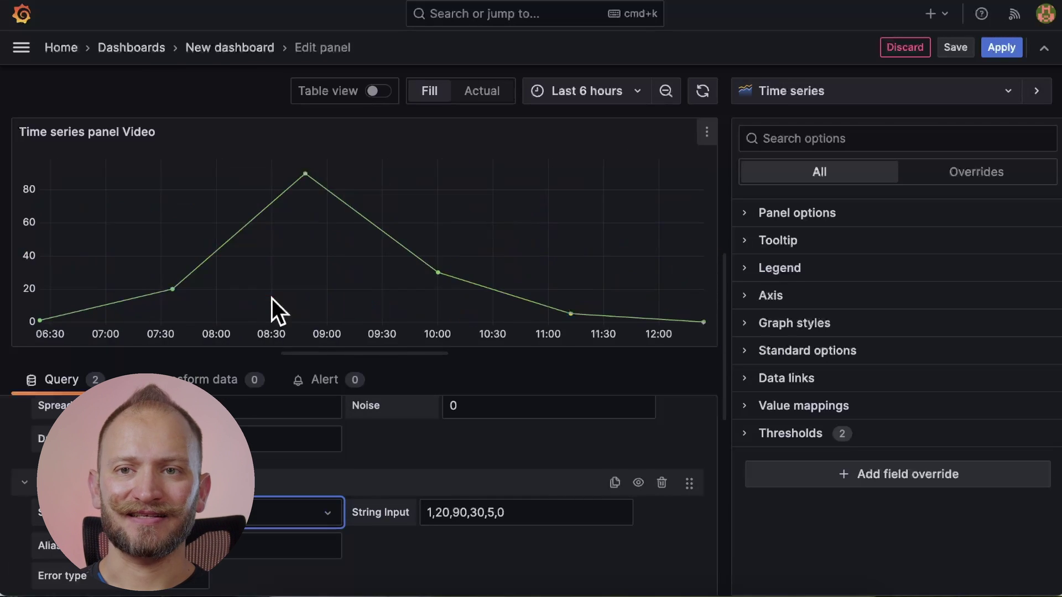
click(751, 302)
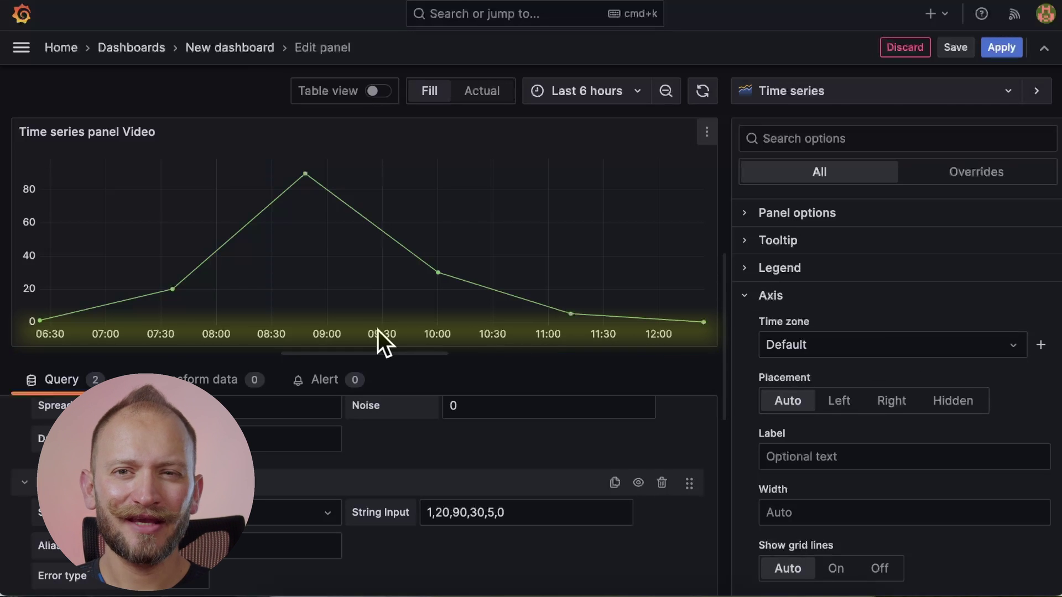
click(825, 348)
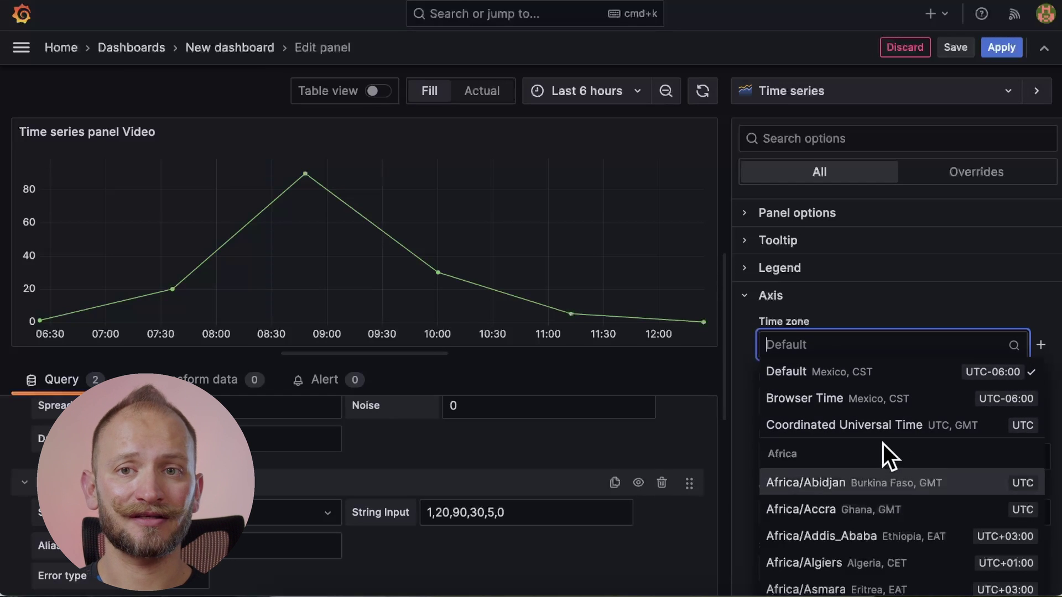
scroll(883, 446, down, 3)
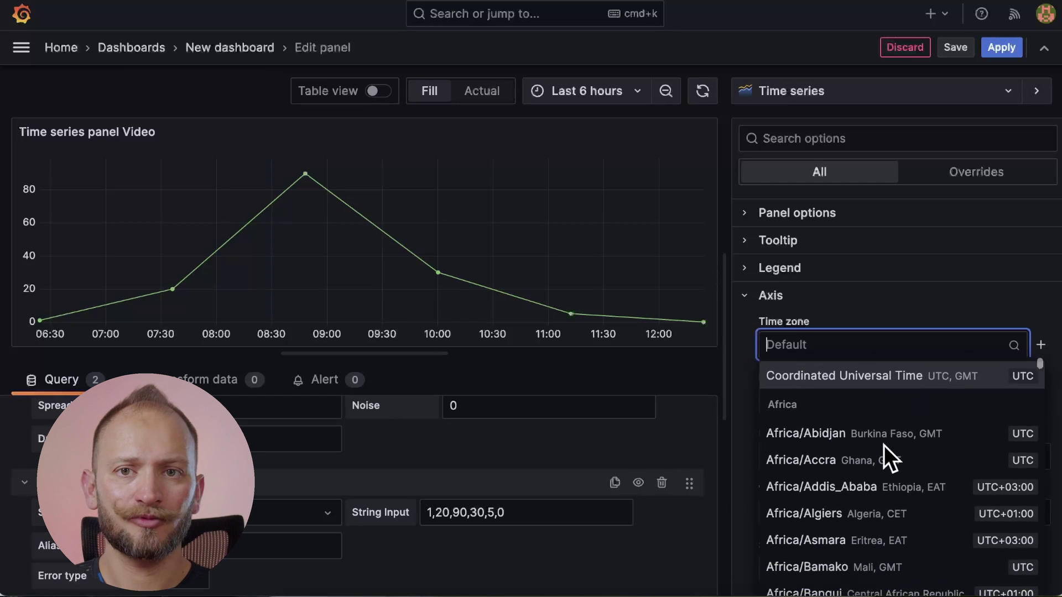
scroll(883, 445, down, 10)
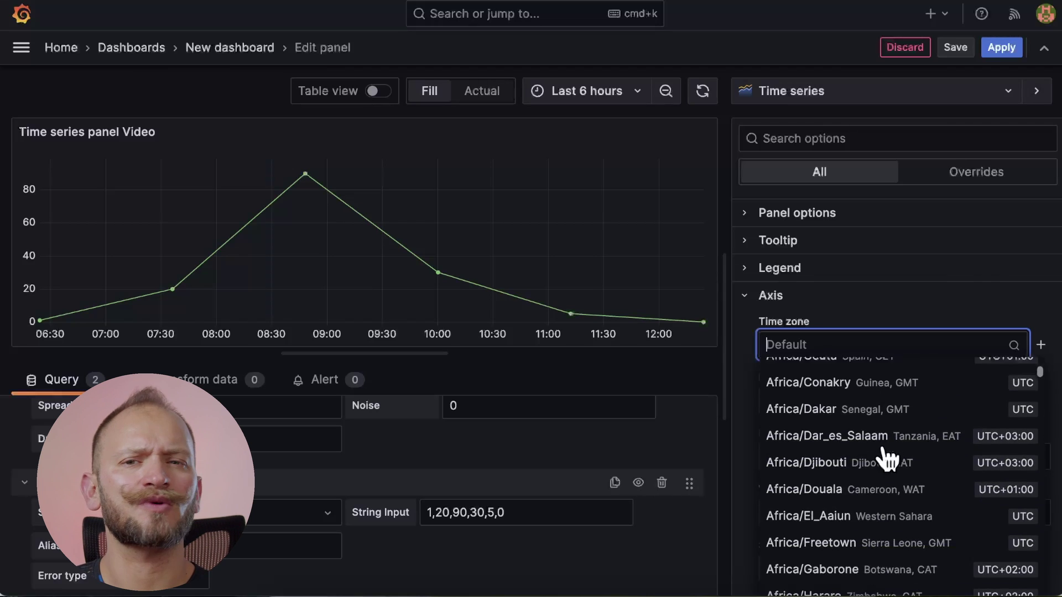
scroll(884, 457, down, 5)
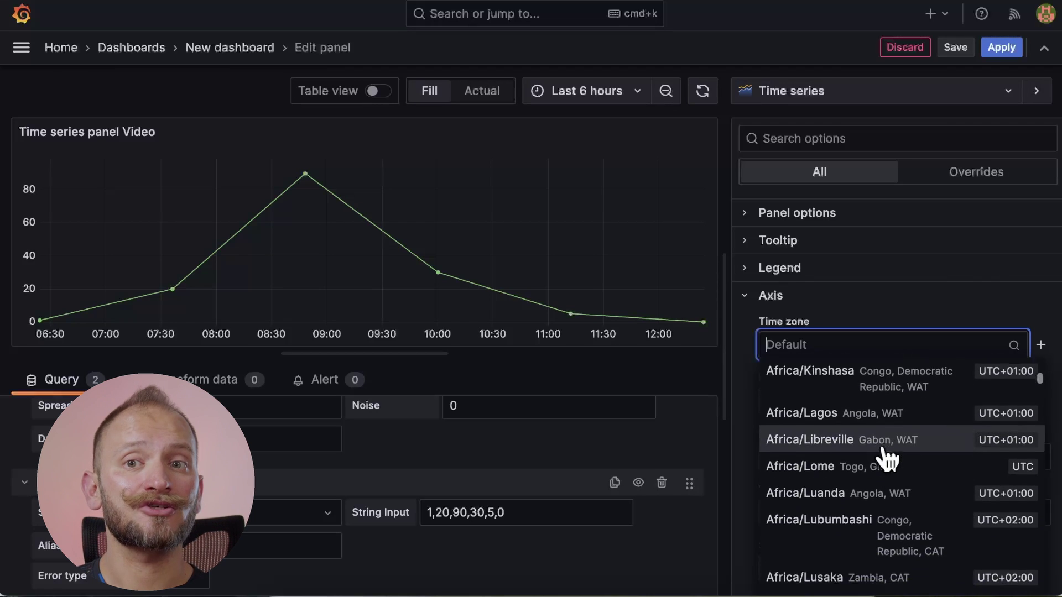
scroll(886, 458, up, 12)
scroll(887, 458, up, 6)
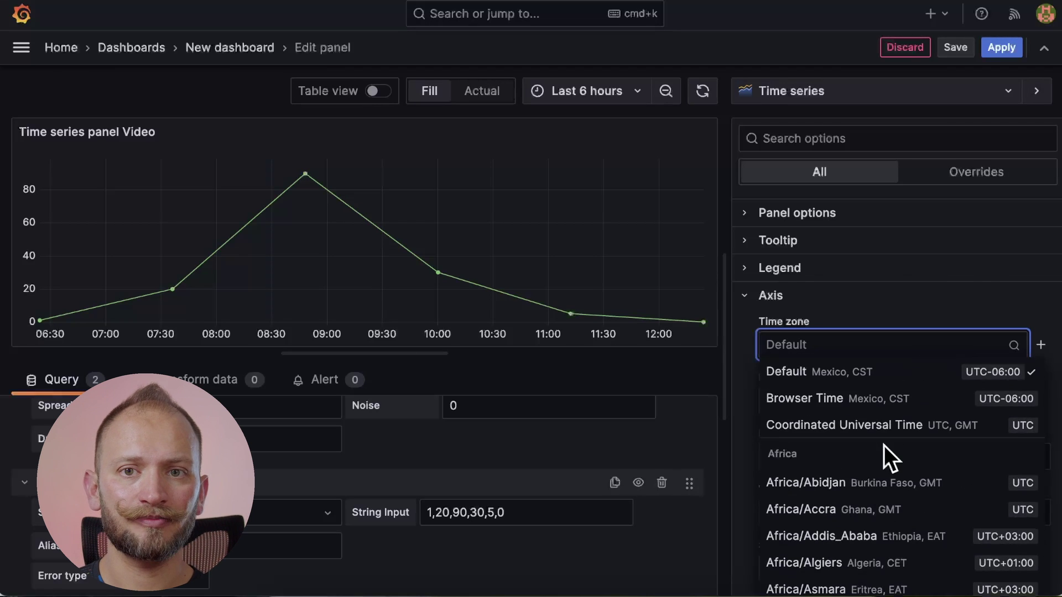
scroll(886, 457, down, 5)
scroll(884, 445, down, 6)
scroll(884, 445, up, 8)
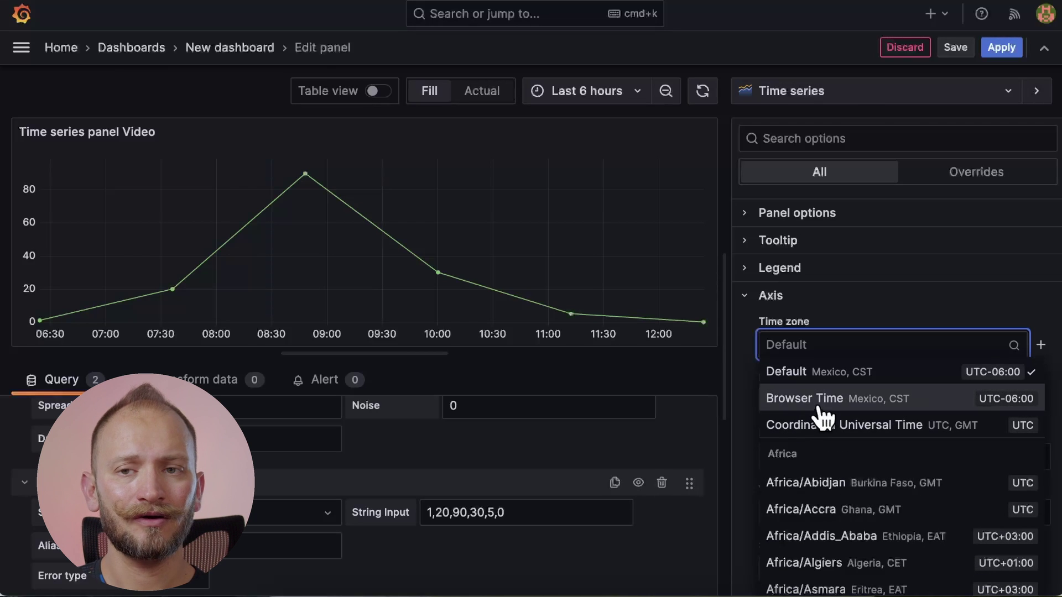
click(845, 400)
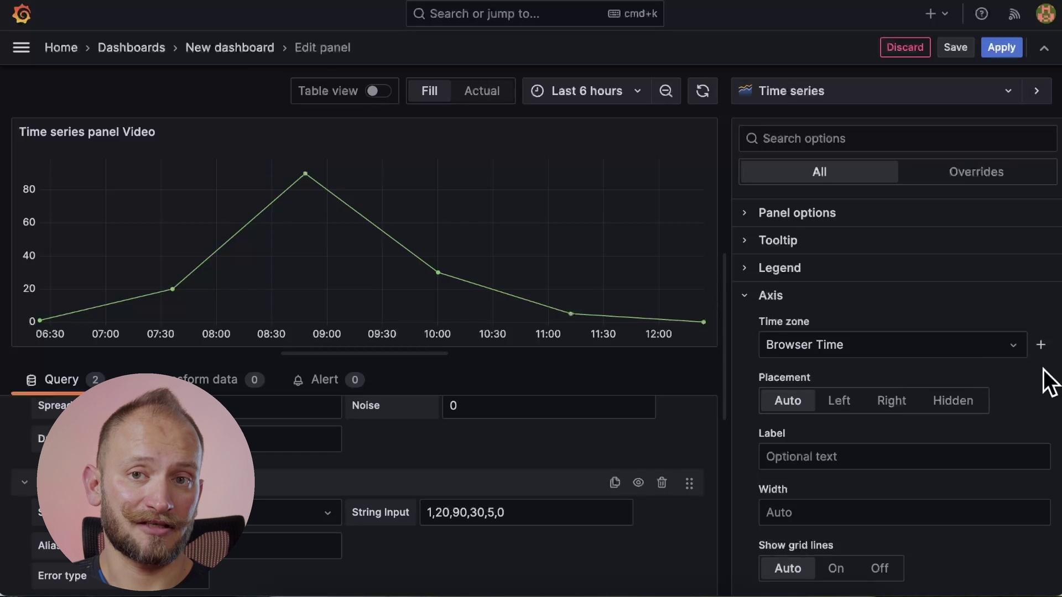
Try adding a Coordinated Universal Time zone, then revert to a single Browser Time zone
click(1040, 345)
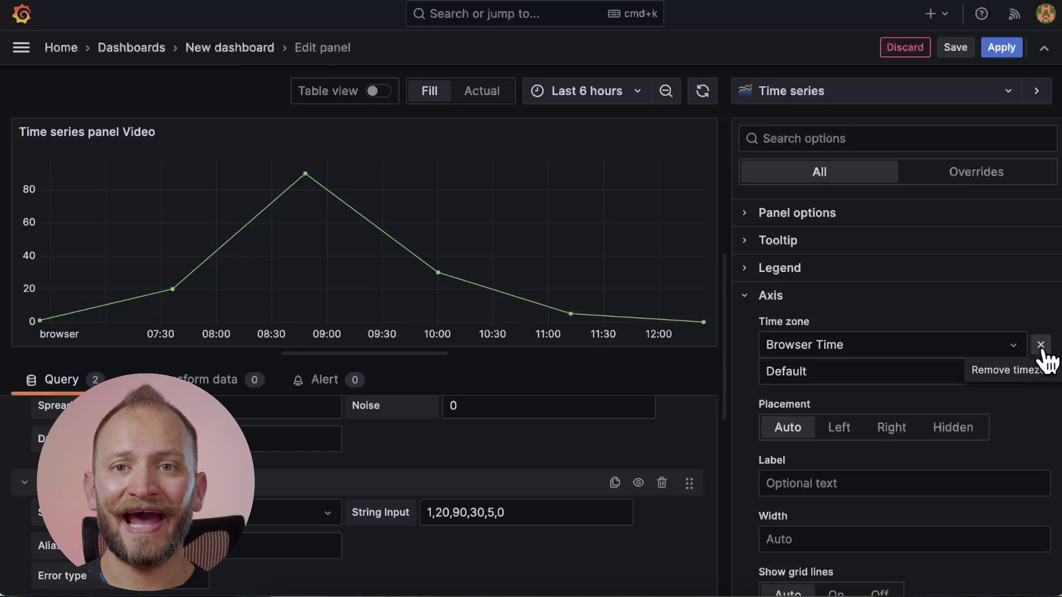
click(925, 382)
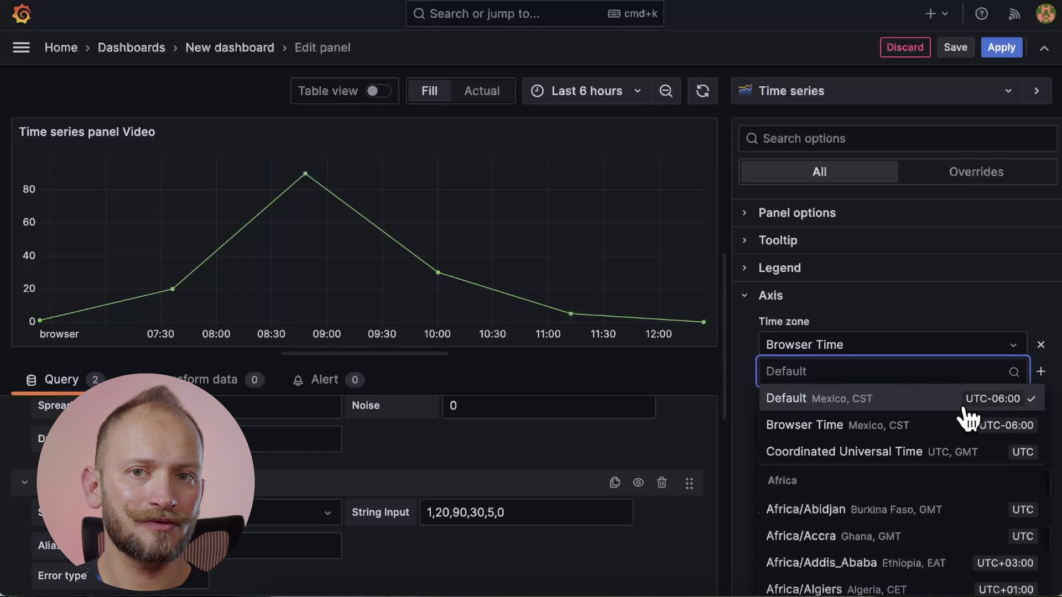
click(851, 451)
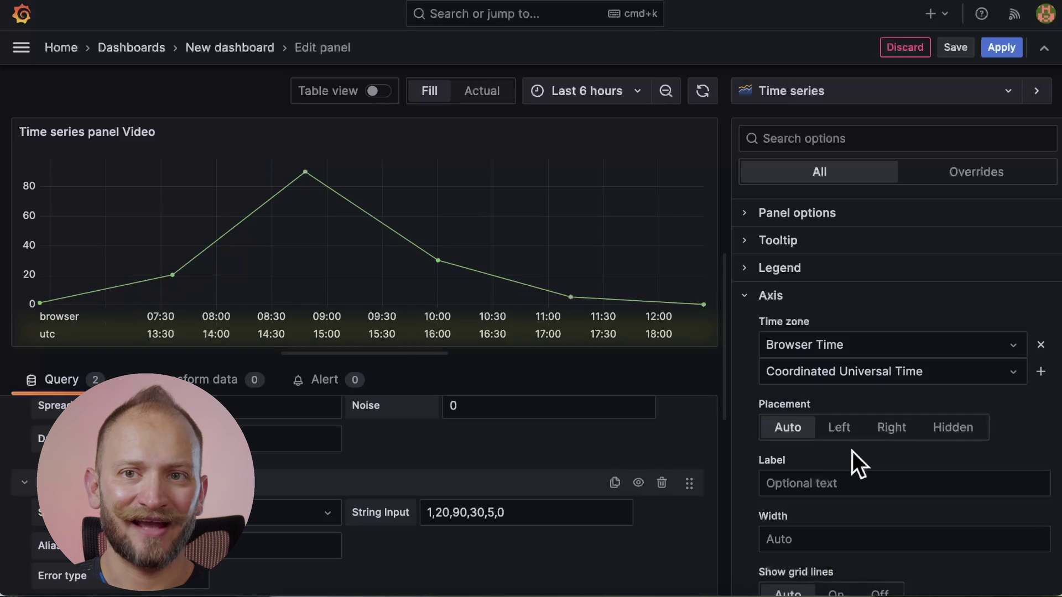
click(1040, 346)
click(907, 346)
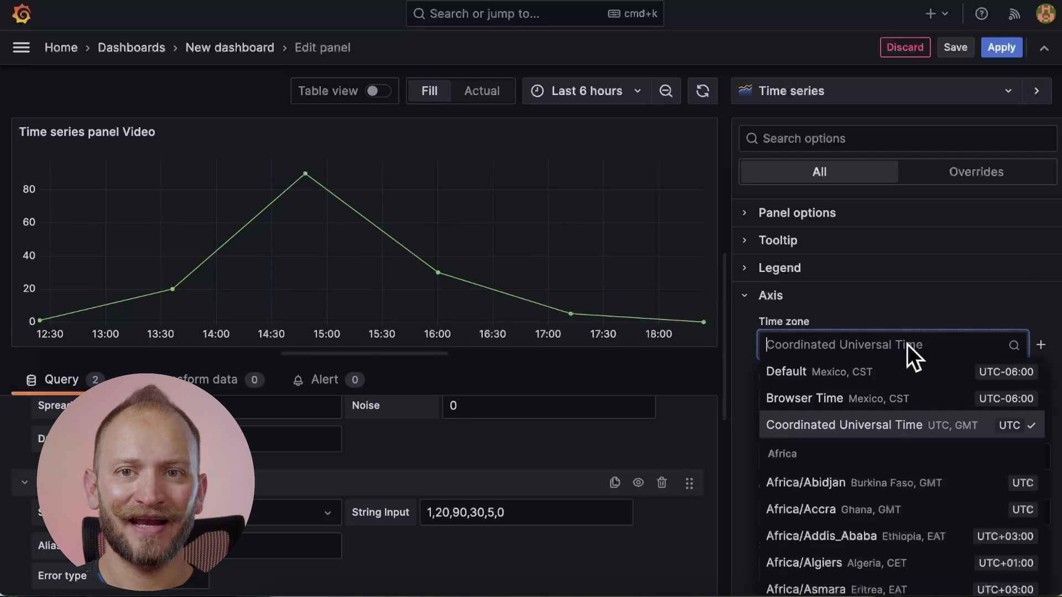
click(859, 398)
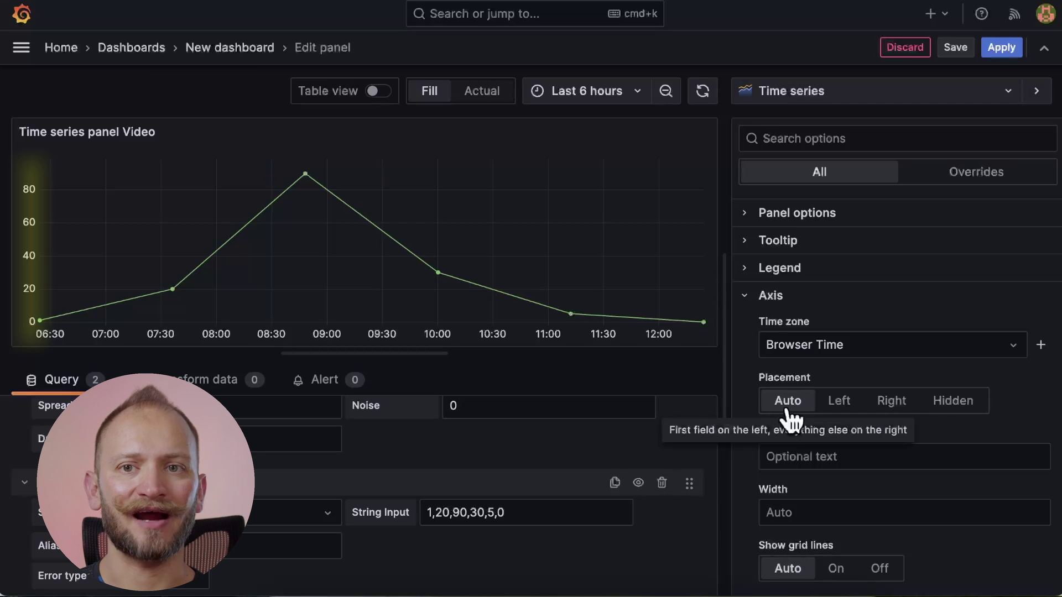
Try axis placement Left, Right and Hidden, then return it to Auto
click(841, 403)
click(890, 402)
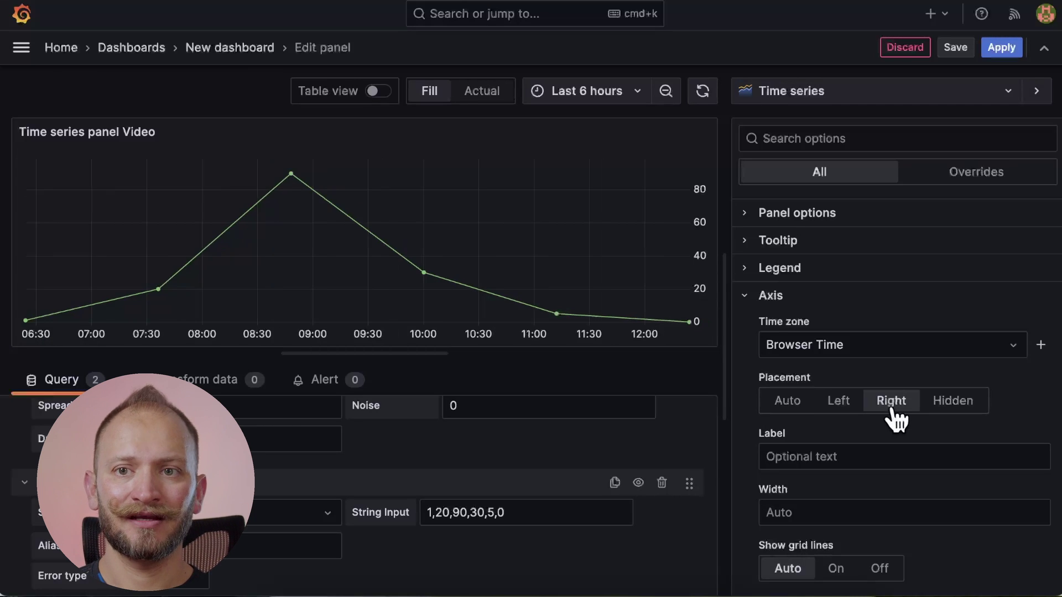
click(953, 402)
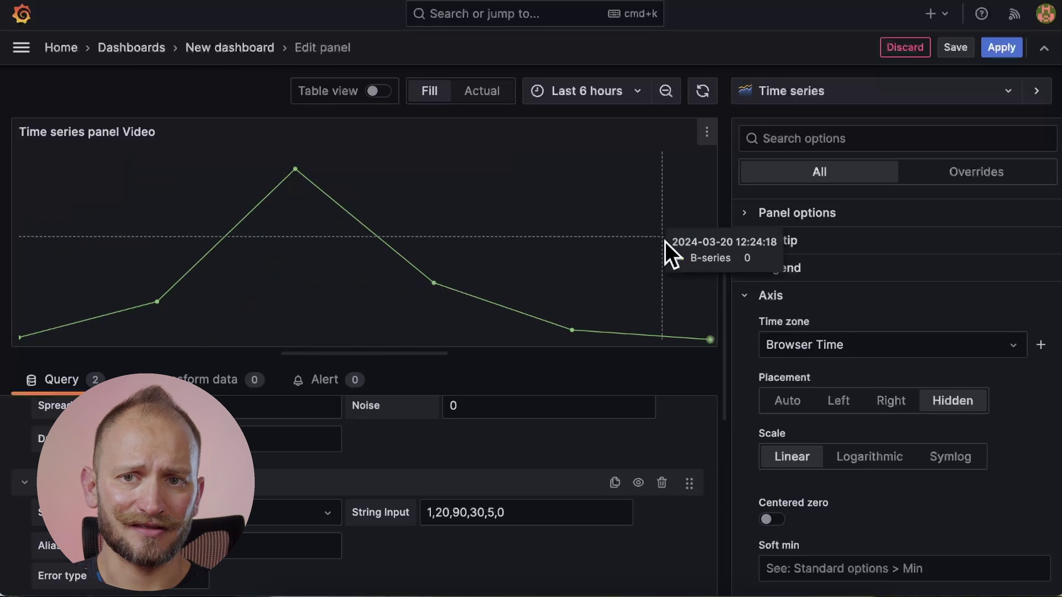
click(787, 408)
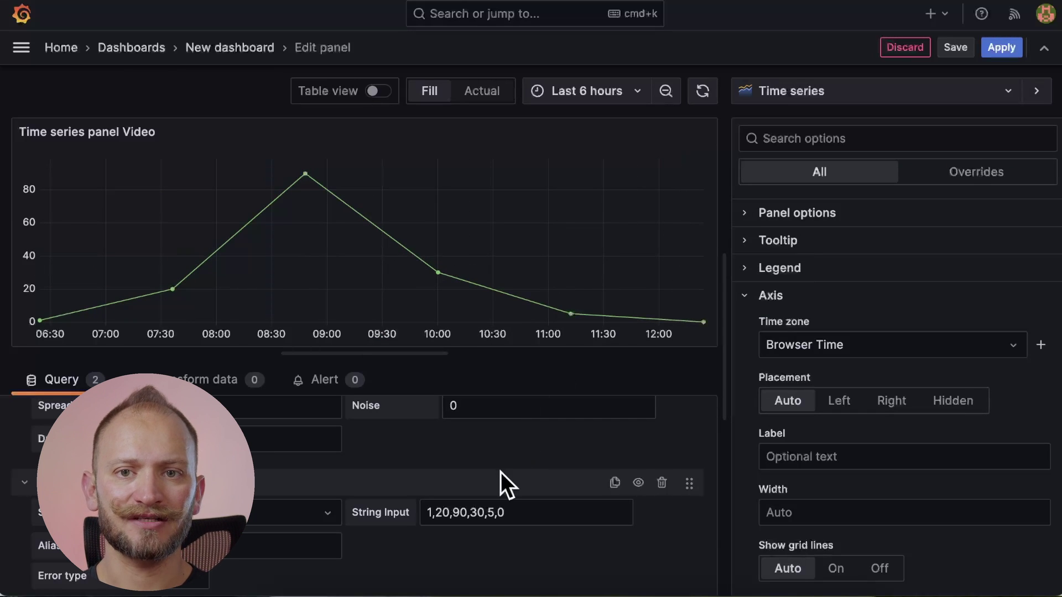
Re-enable the extra query and change its scenario from Random Walk Table to Random Walk
scroll(500, 473, up, 4)
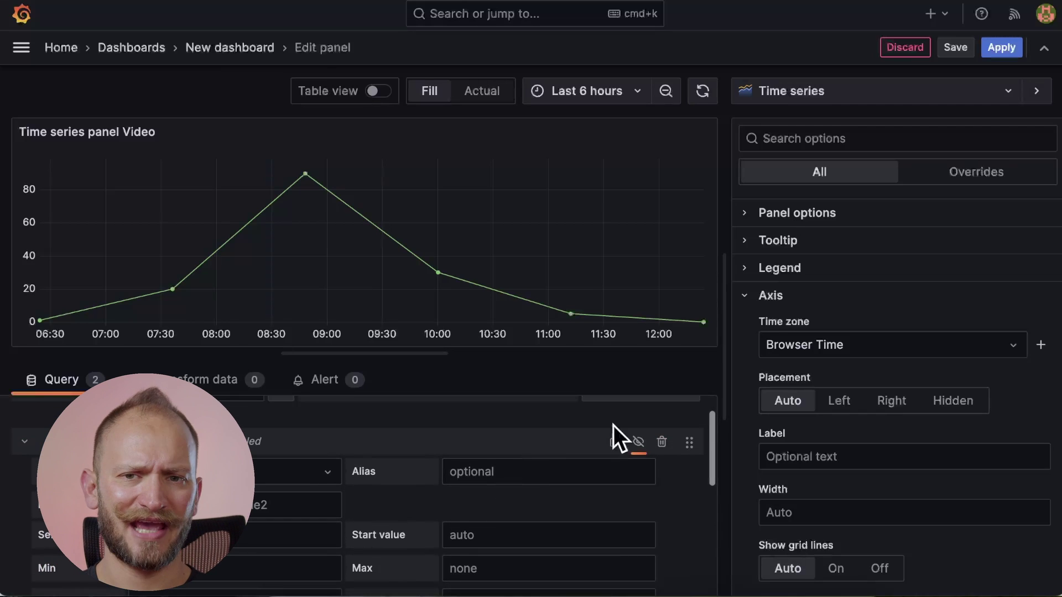
click(638, 442)
click(298, 475)
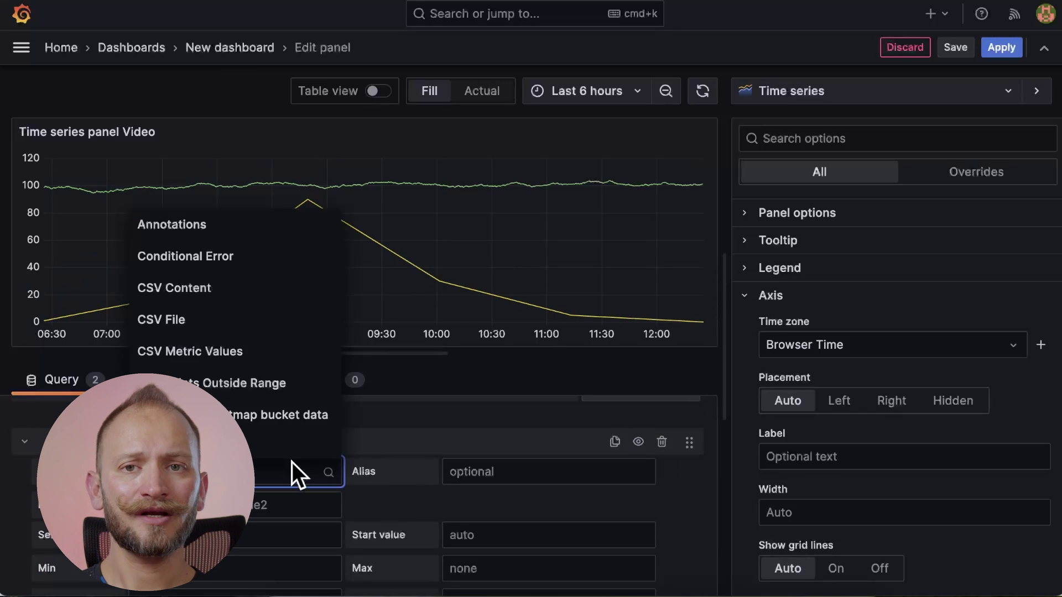
scroll(251, 343, down, 8)
click(249, 357)
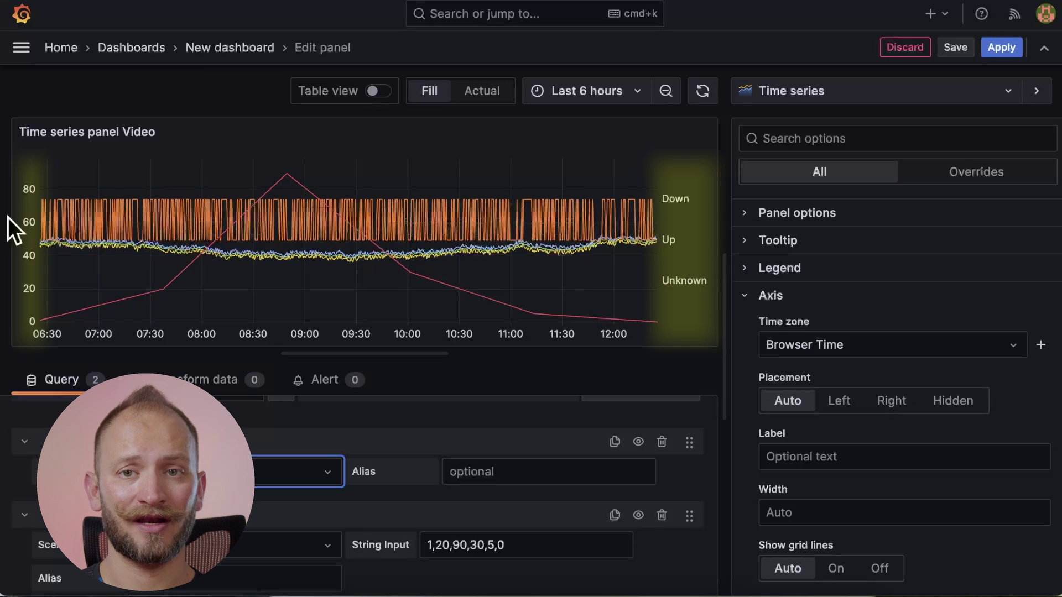
click(266, 469)
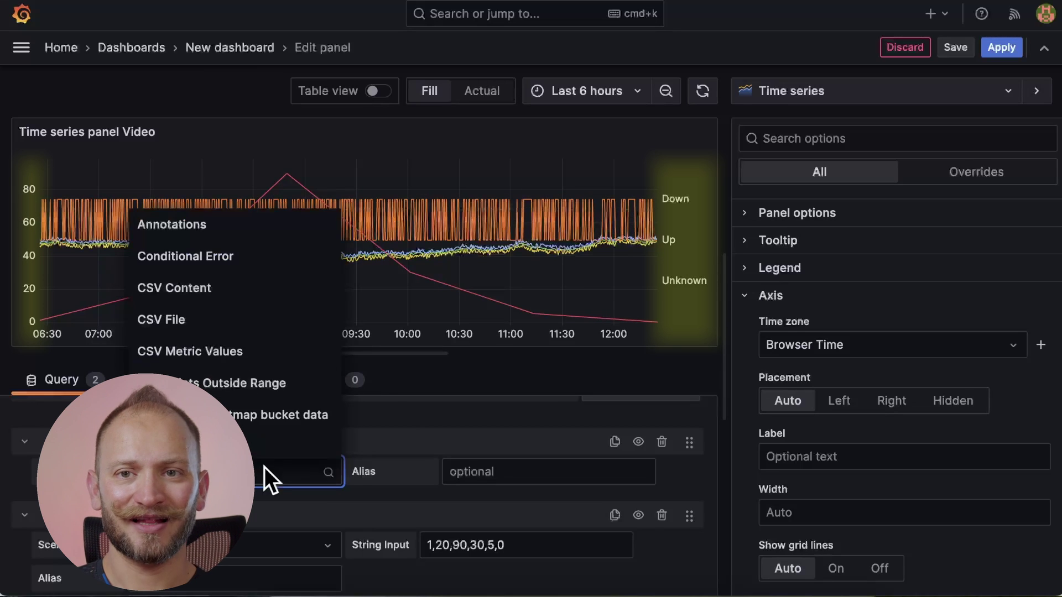
scroll(280, 423, down, 8)
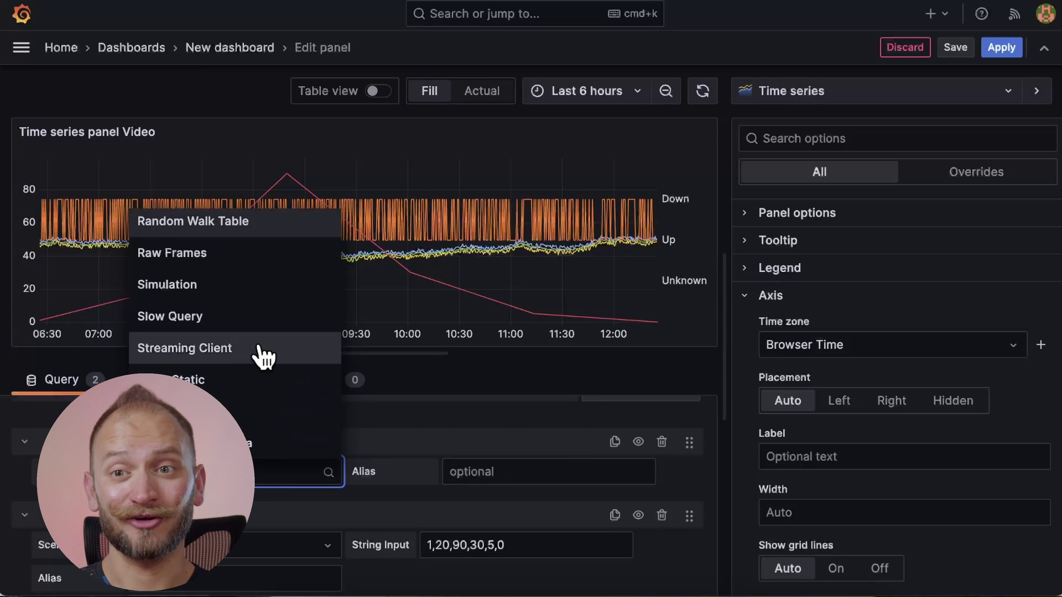
scroll(255, 357, up, 3)
click(209, 271)
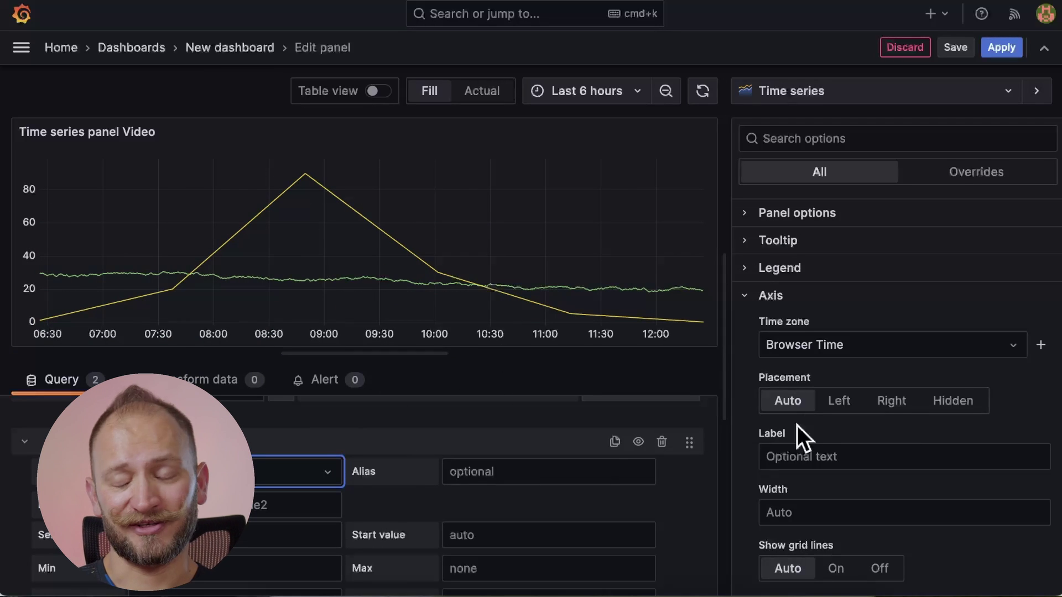
Hide the random walk query and title the y-axis 'Y axis label', fixing the typo
click(638, 442)
scroll(772, 411, down, 2)
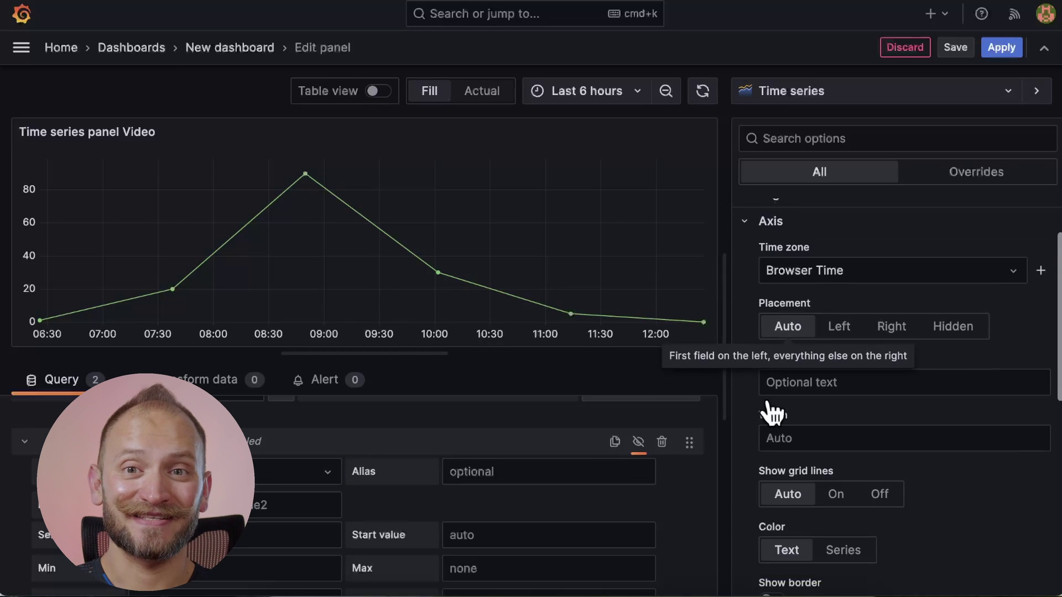
click(901, 350)
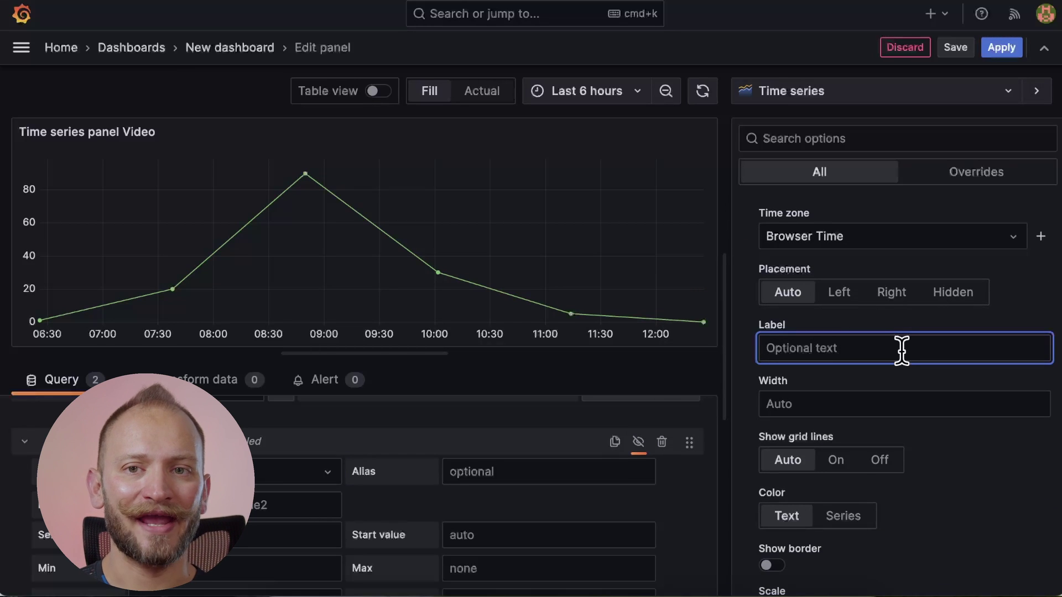
text(Y axix lab)
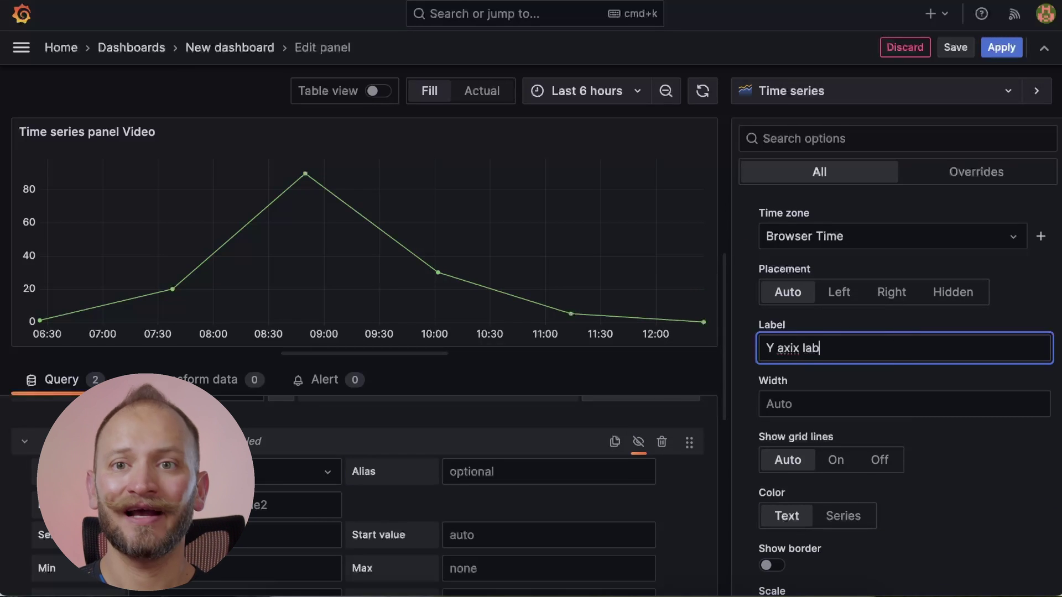
text(el)
key(Return)
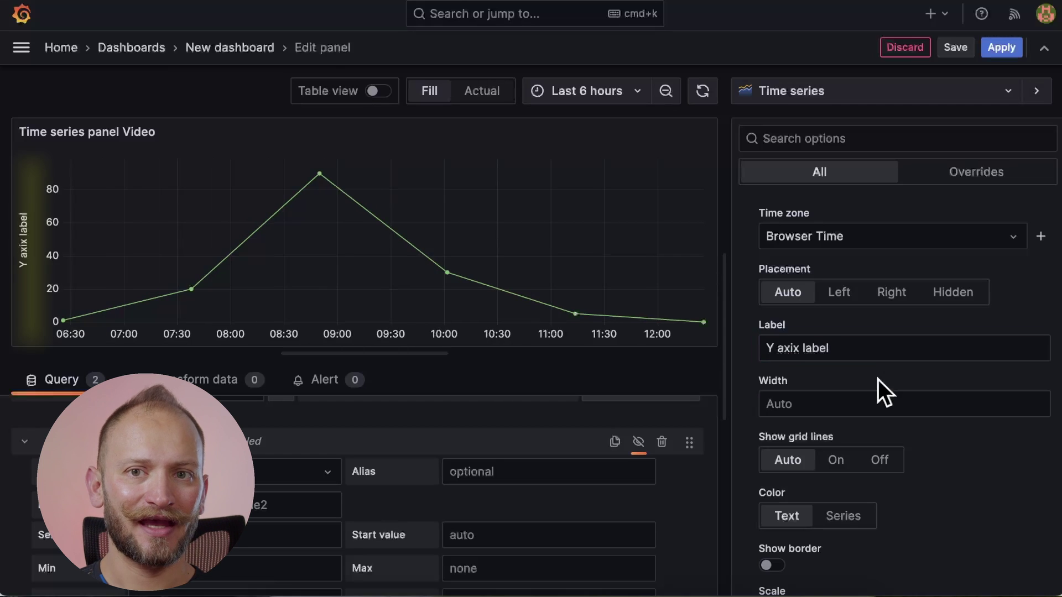
click(803, 352)
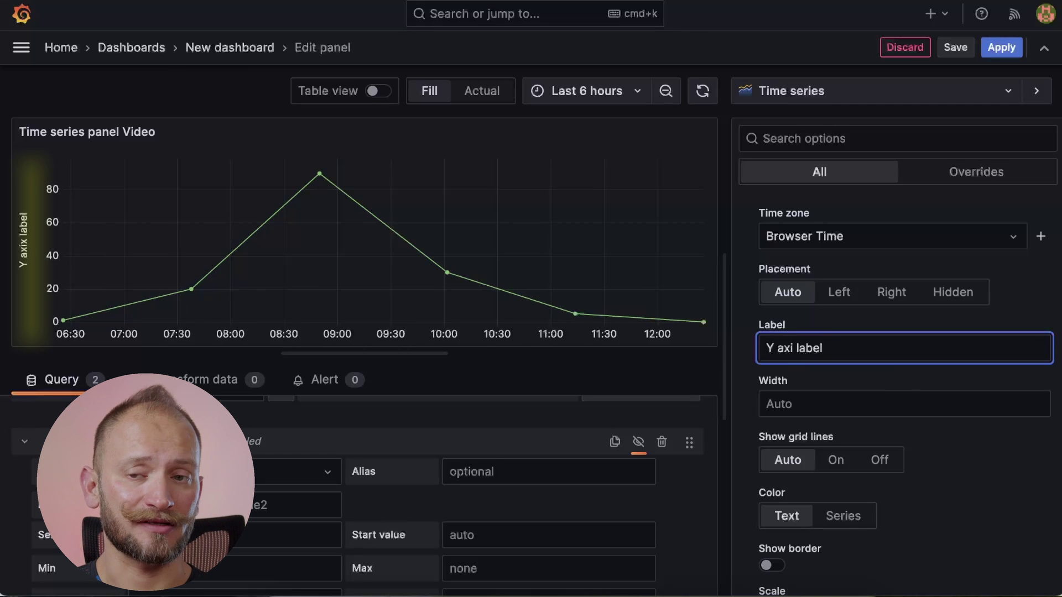
click(891, 382)
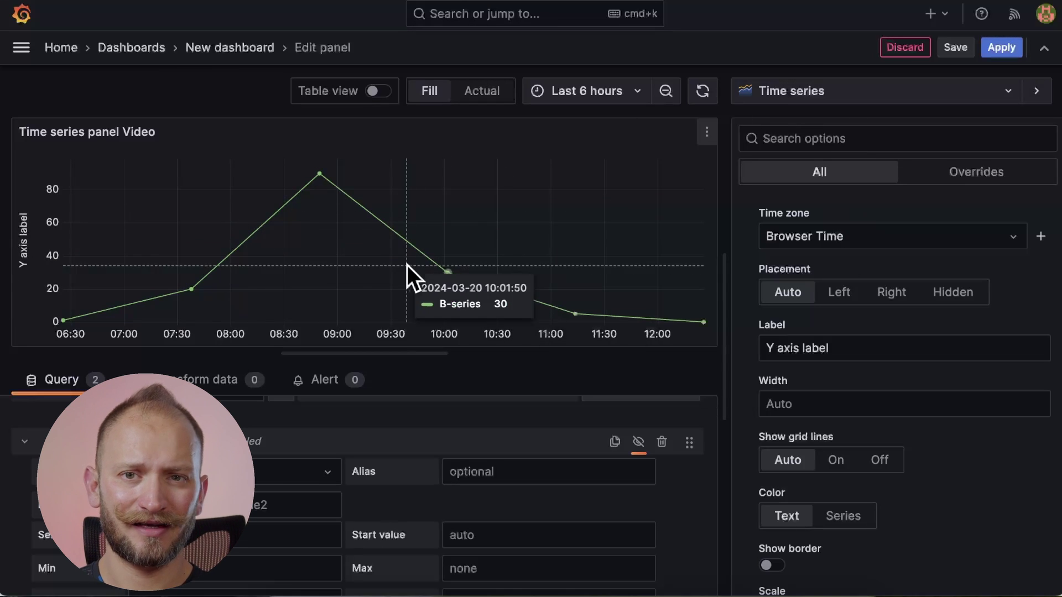
Set the y-axis width to 20
click(799, 405)
text(20)
key(Tab)
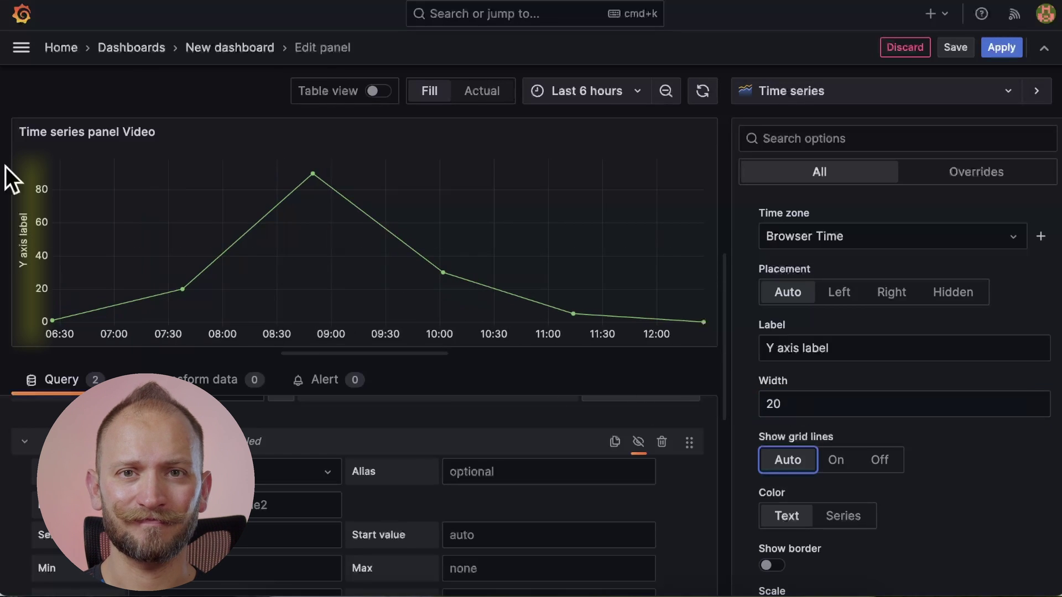
Turn the axis grid lines On
scroll(964, 483, down, 1)
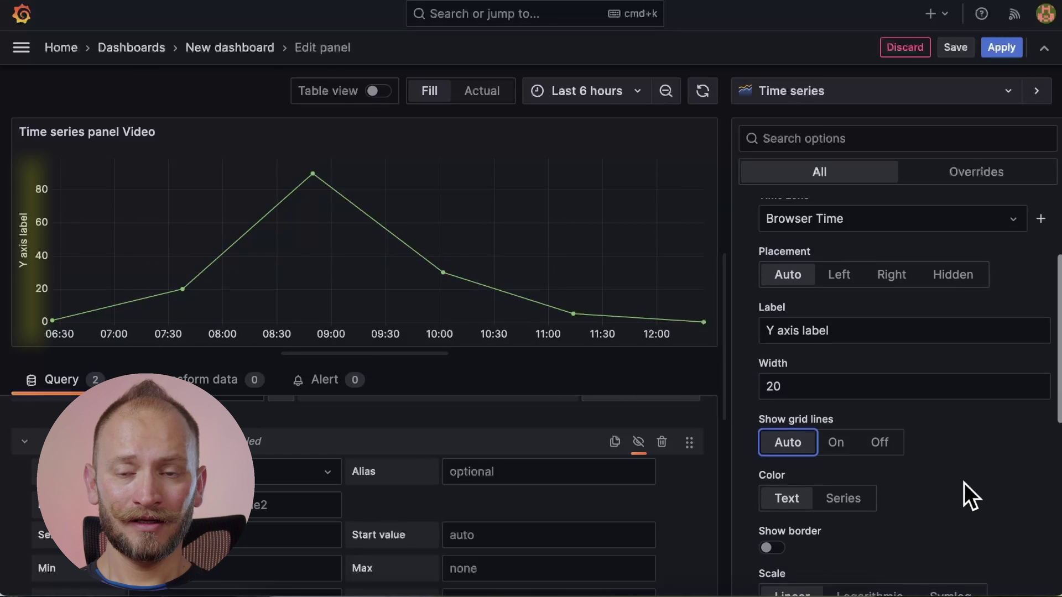
scroll(964, 483, down, 1)
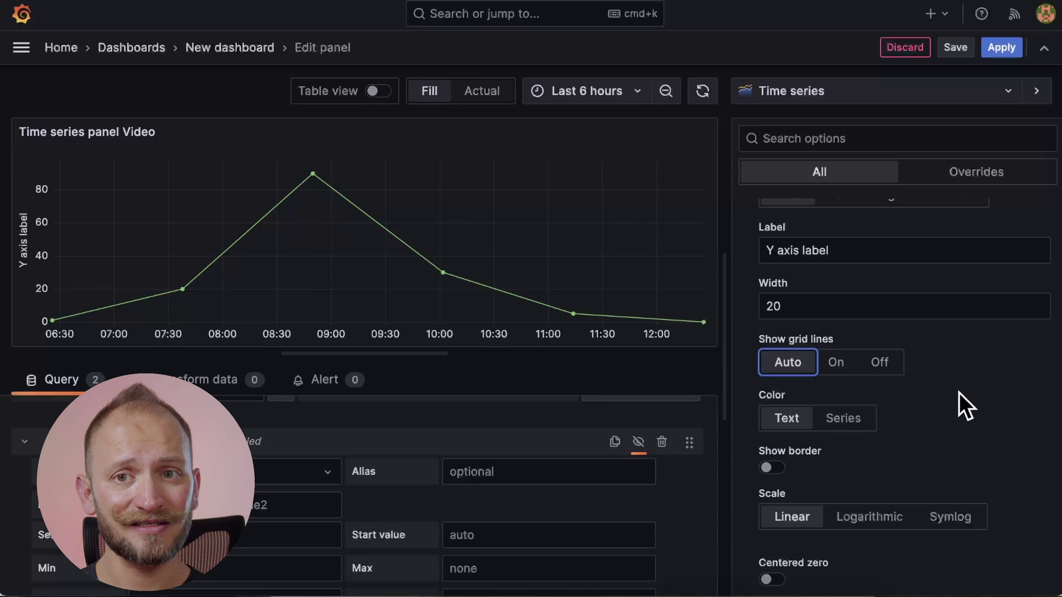
click(844, 370)
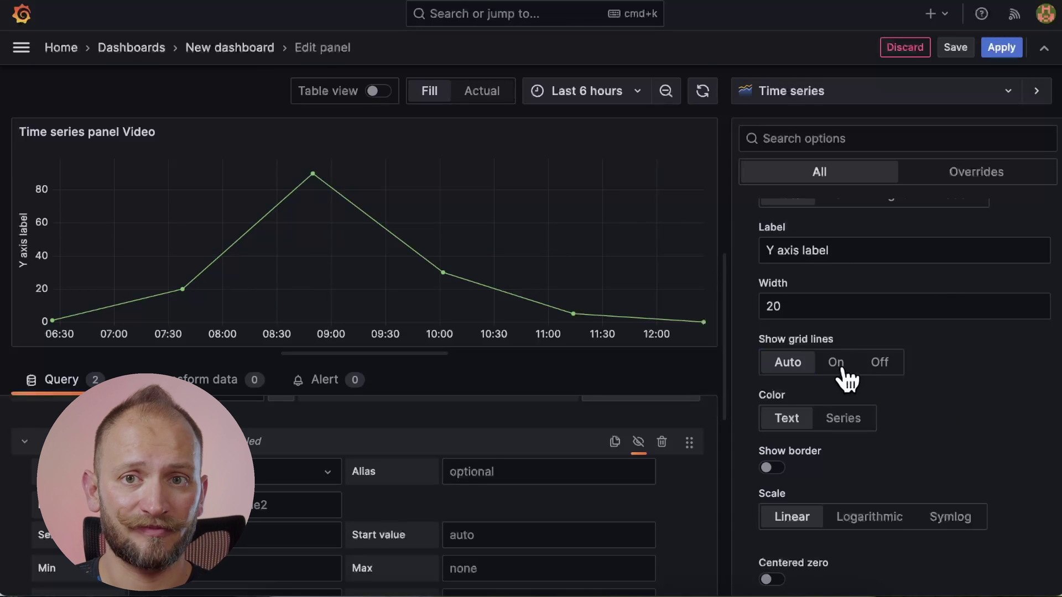
click(876, 367)
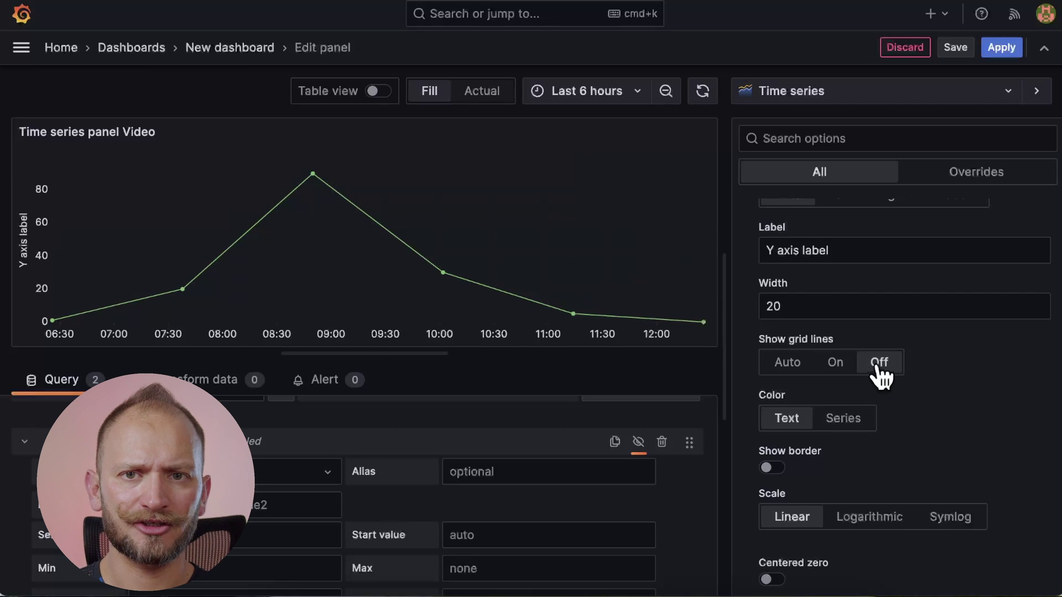
click(840, 365)
Colour the y-axis labels by Series instead of Text
scroll(952, 406, down, 1)
scroll(953, 406, down, 2)
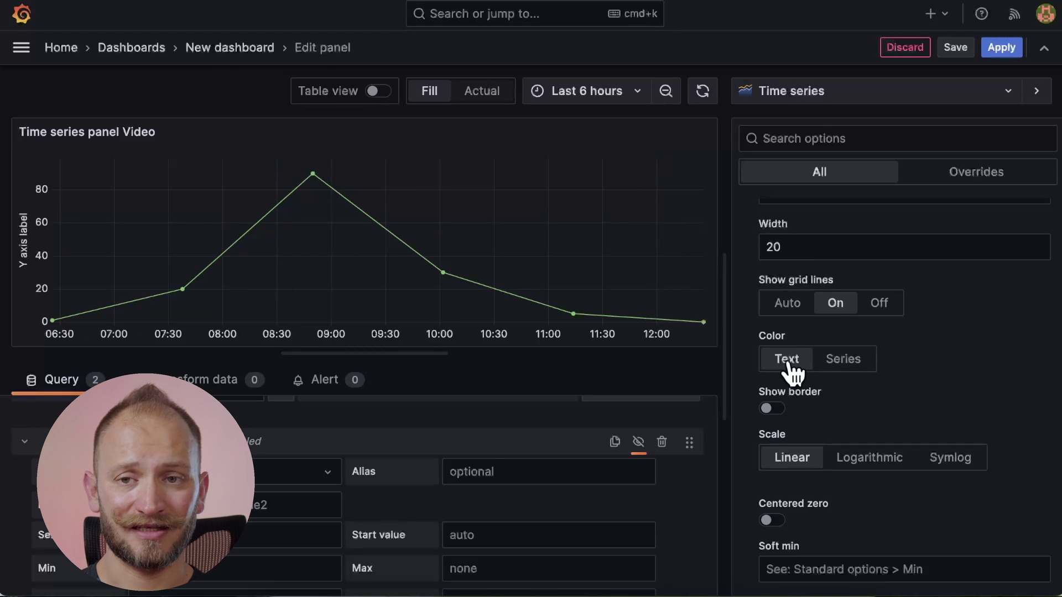
click(829, 362)
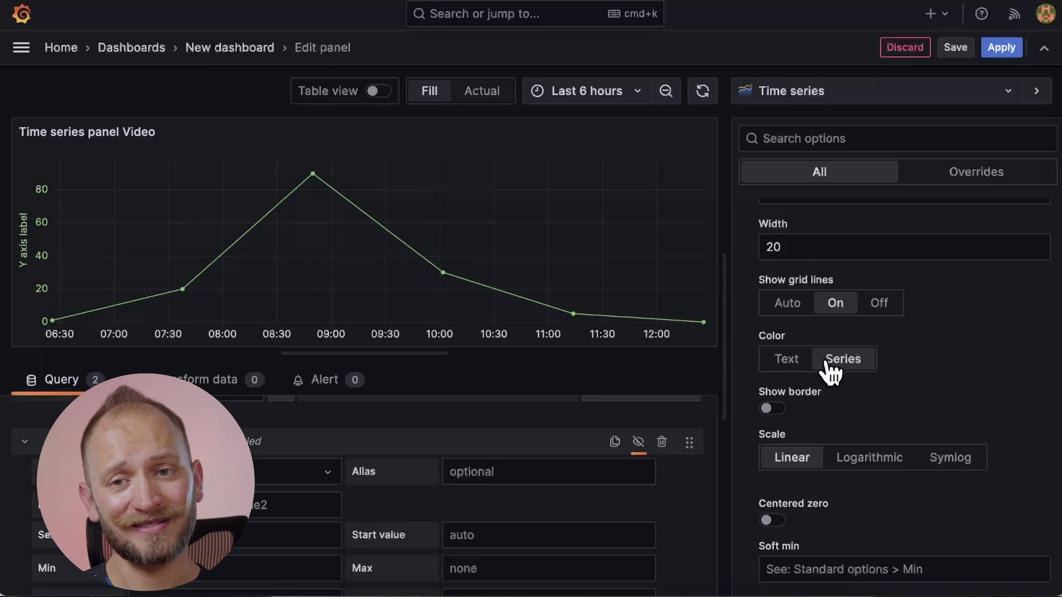
click(794, 362)
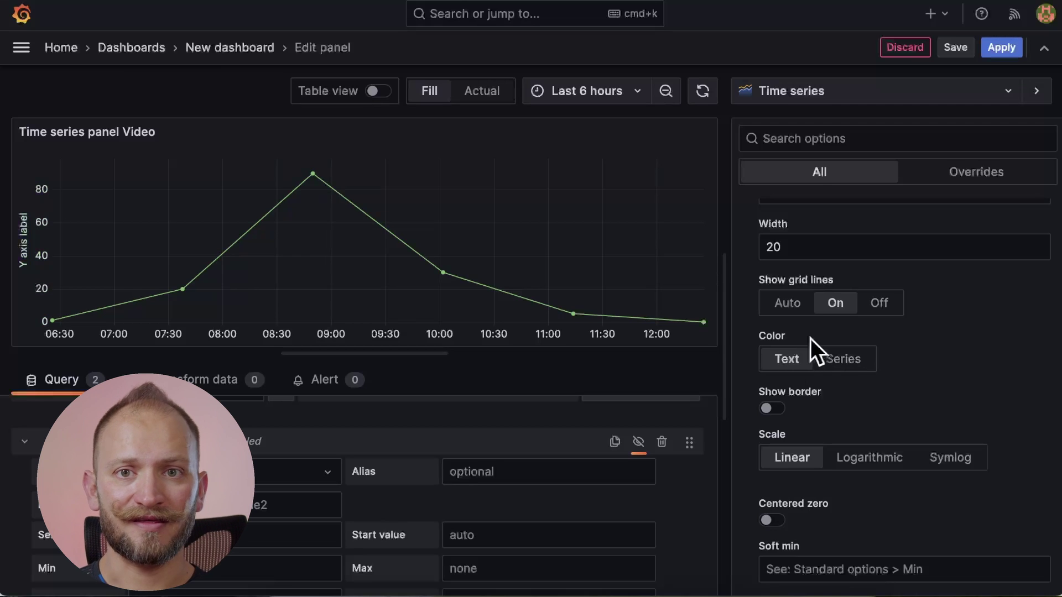
click(847, 360)
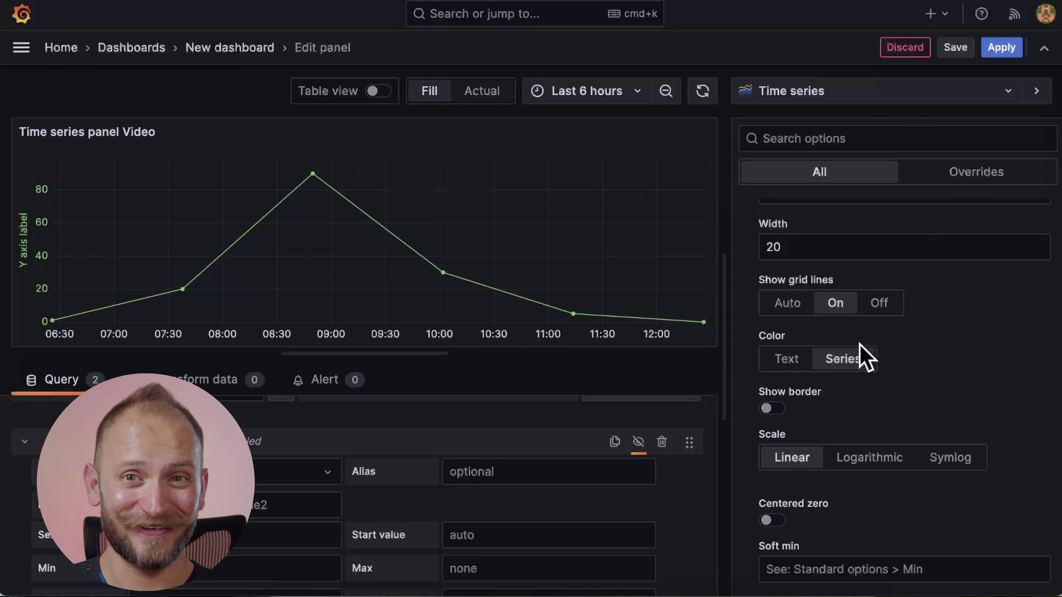
Switch on the border along the y-axis
scroll(941, 324, down, 1)
scroll(942, 324, down, 3)
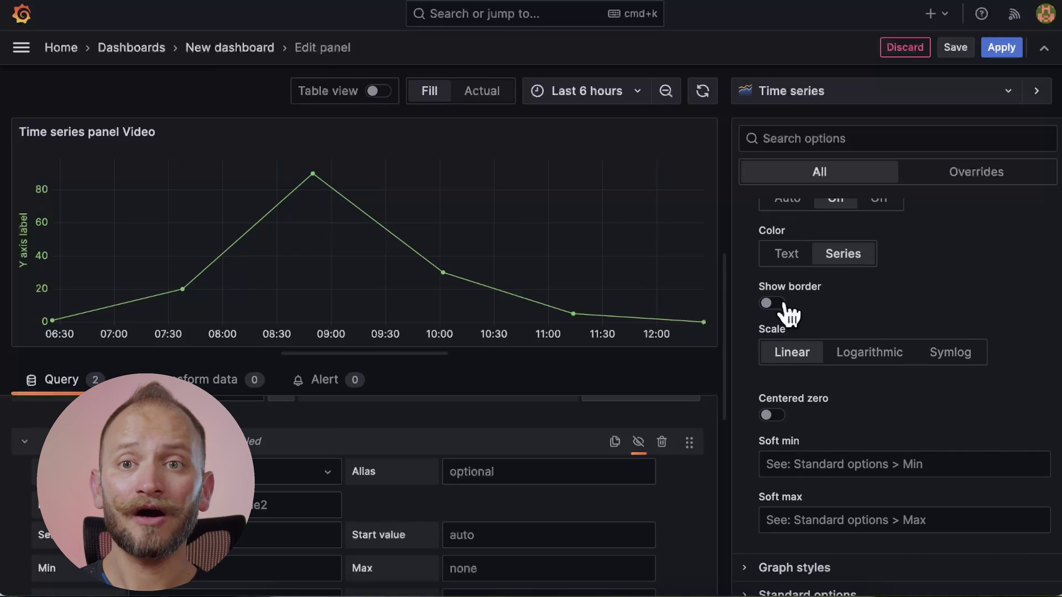
click(772, 303)
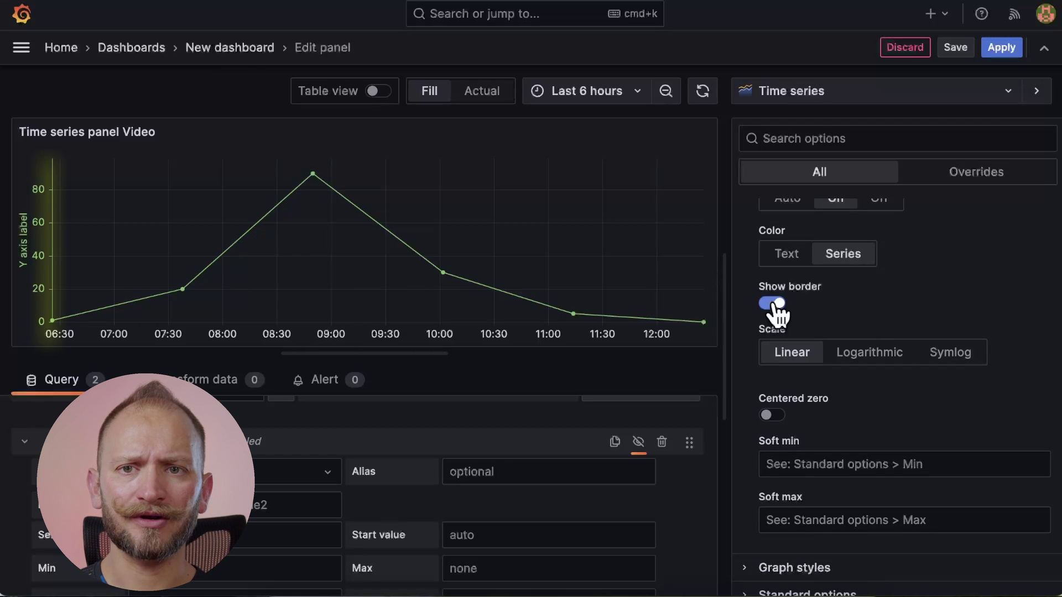
click(772, 304)
click(772, 303)
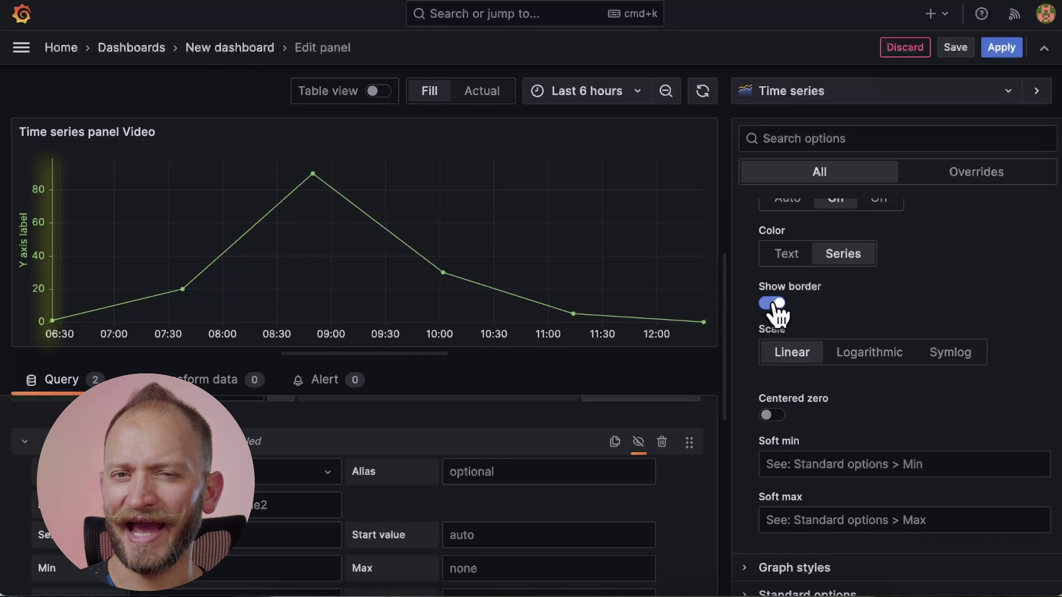
click(772, 303)
click(772, 304)
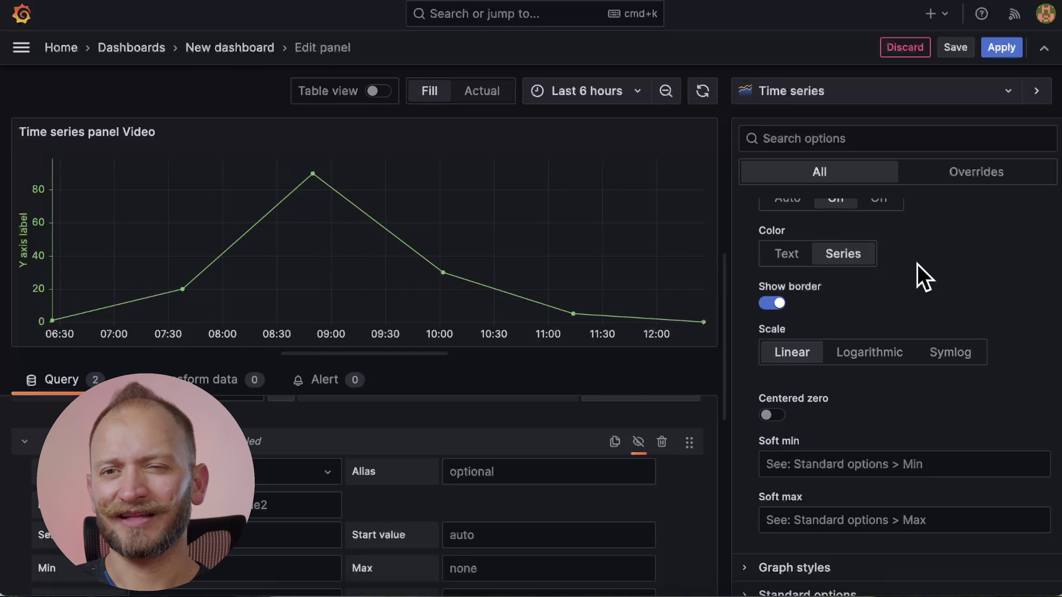
Compare log and symlog y-axis scales, leaving Linear with zero-centring off
scroll(917, 264, down, 3)
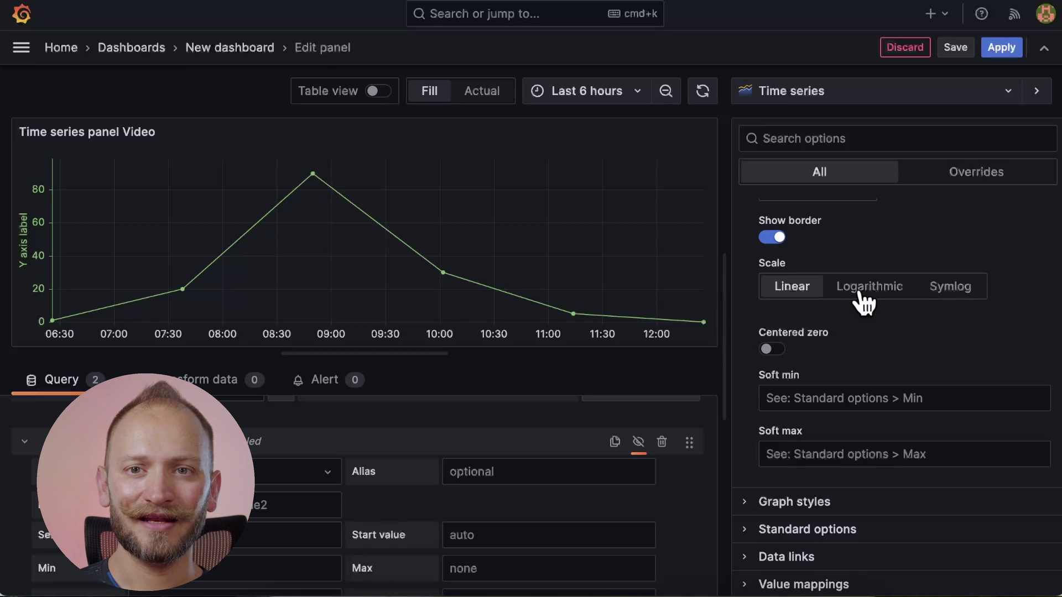
click(768, 354)
click(769, 354)
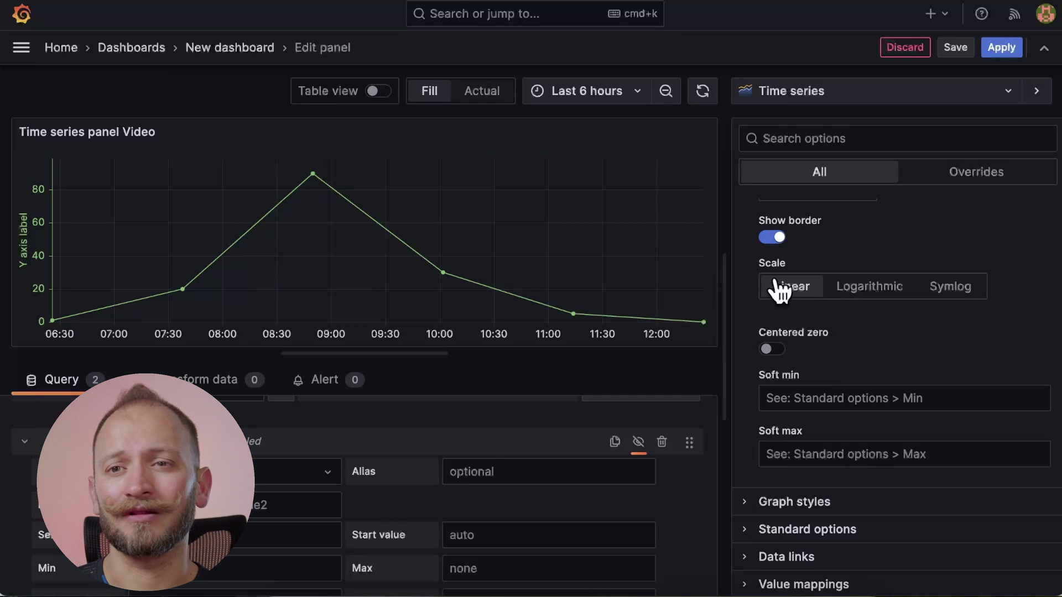
click(875, 304)
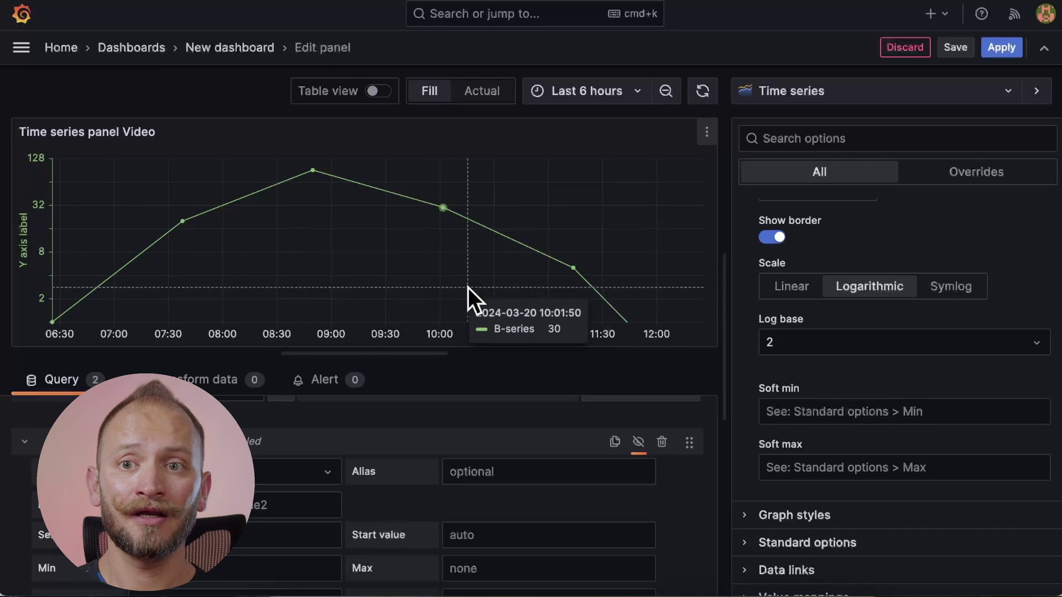
click(940, 287)
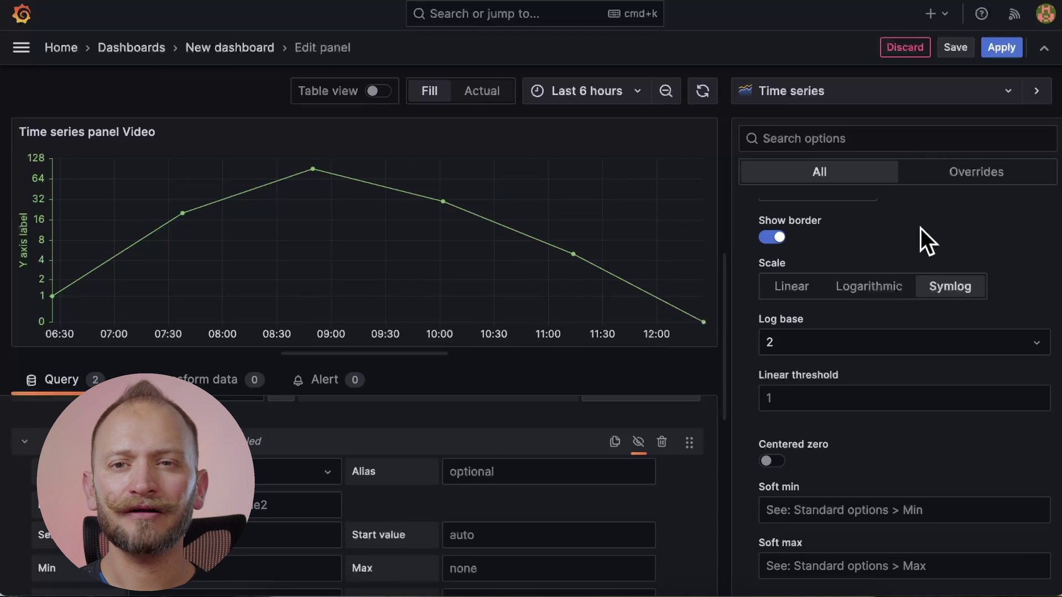
click(792, 286)
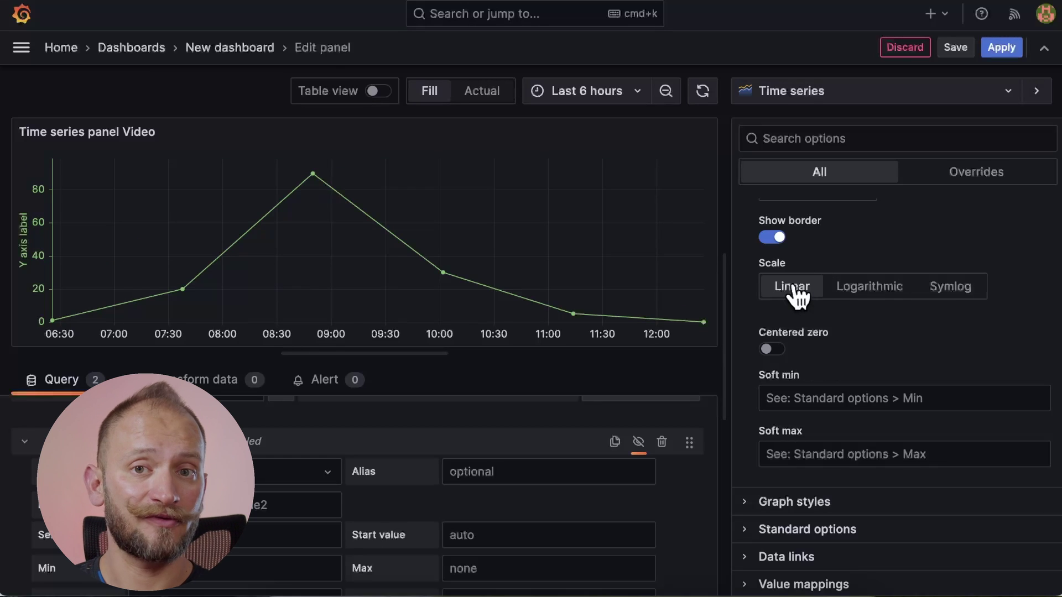
click(769, 349)
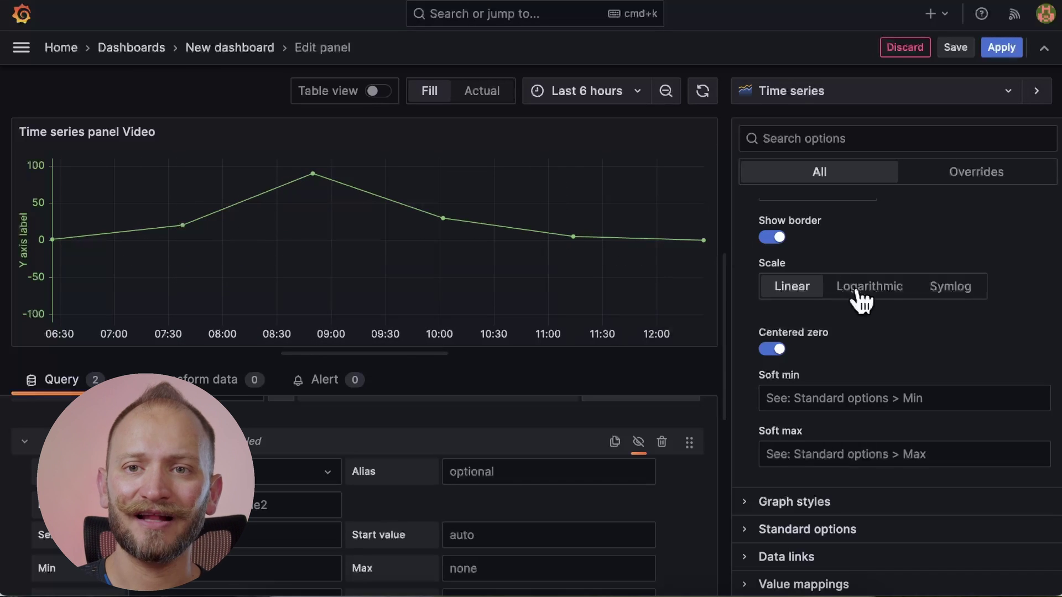
click(780, 354)
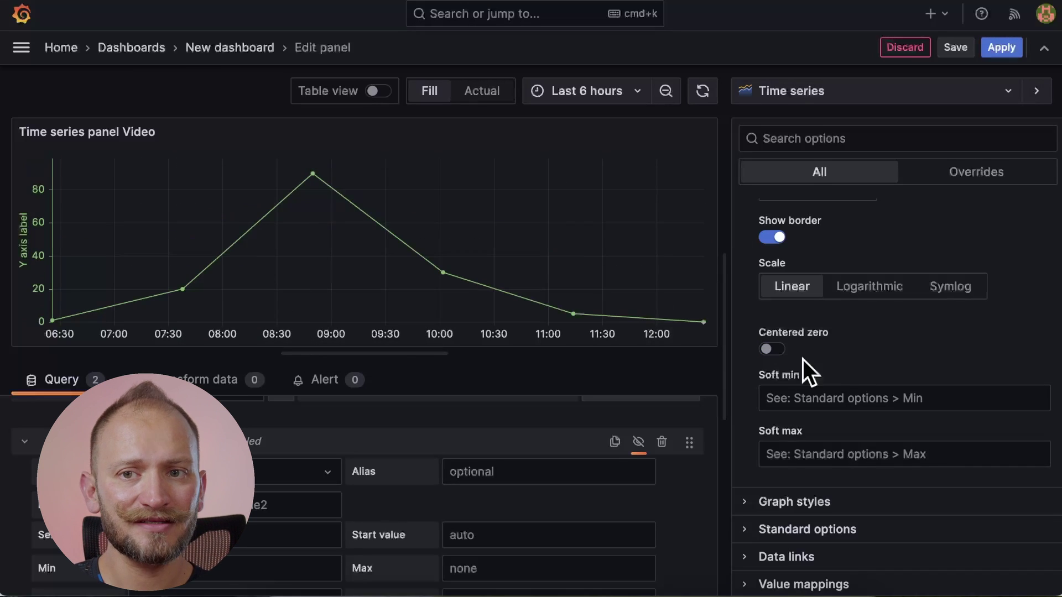
Try log base 10 and symlog with linear threshold 10, then return the scale to Linear
click(883, 301)
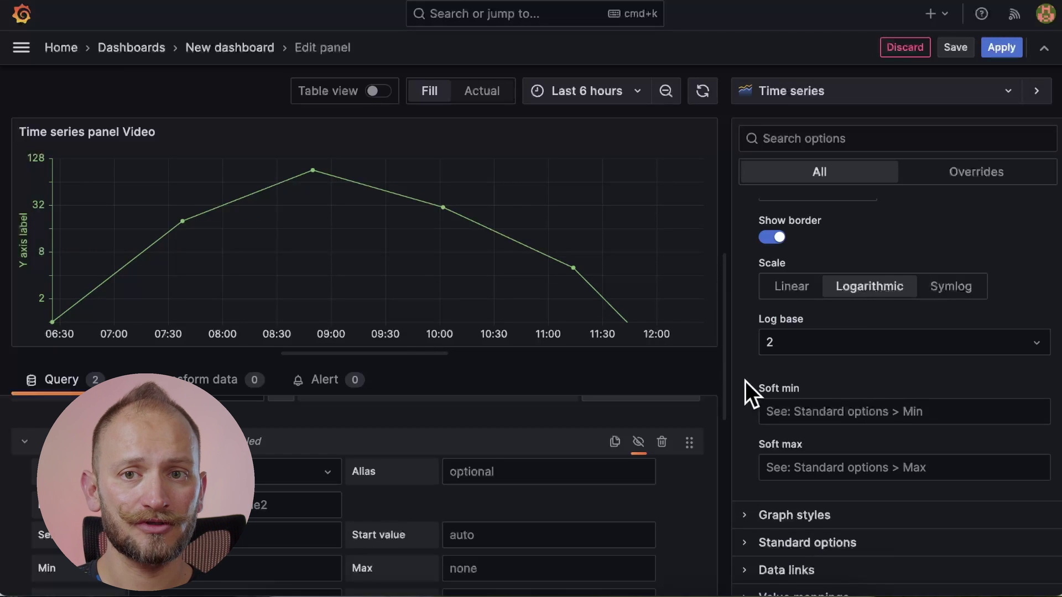
click(823, 354)
click(840, 401)
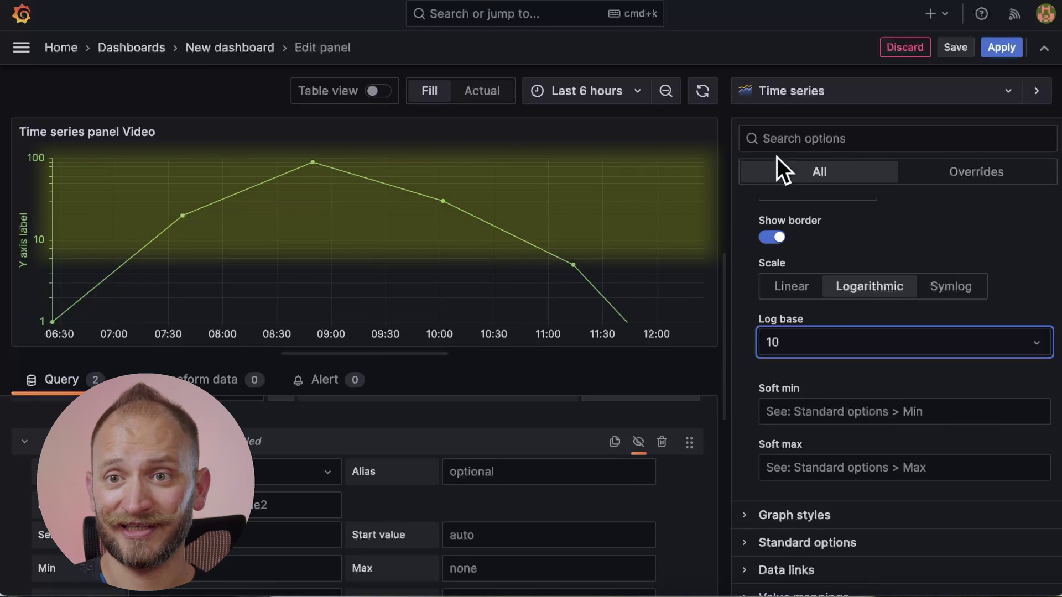
click(962, 288)
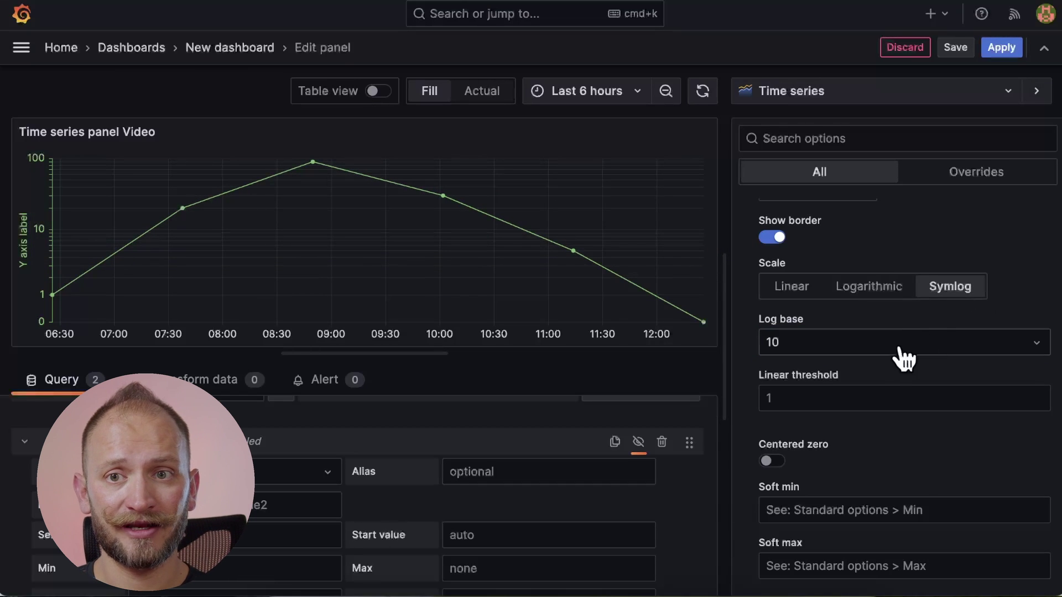
click(818, 397)
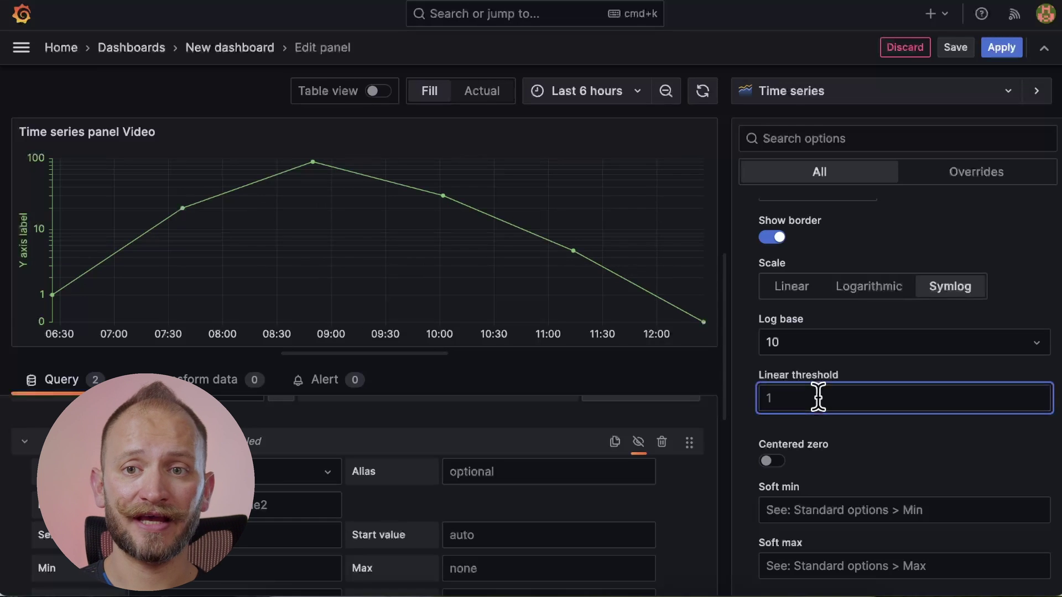
text(10)
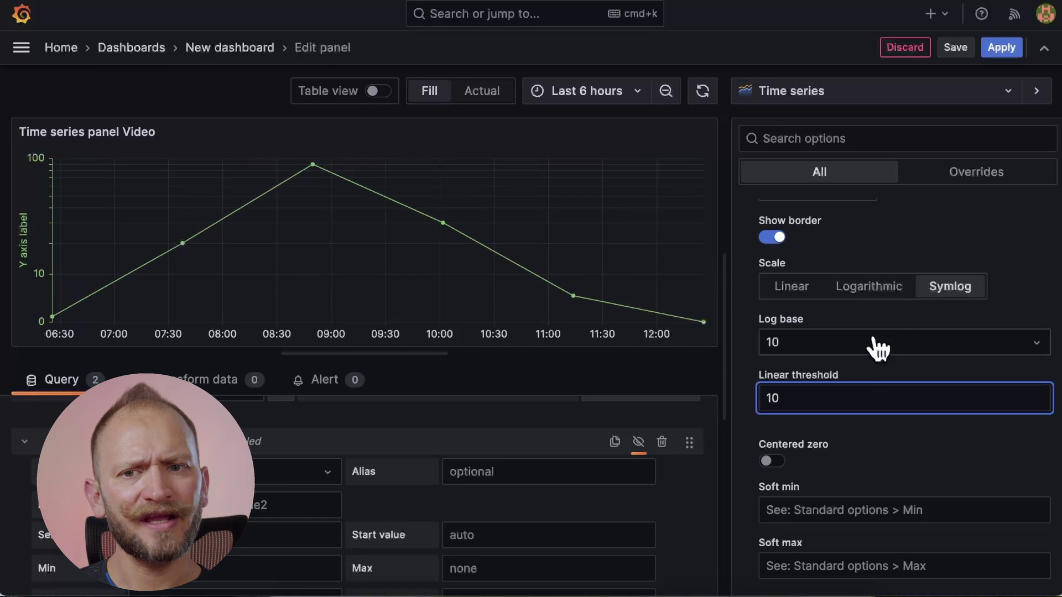
click(981, 314)
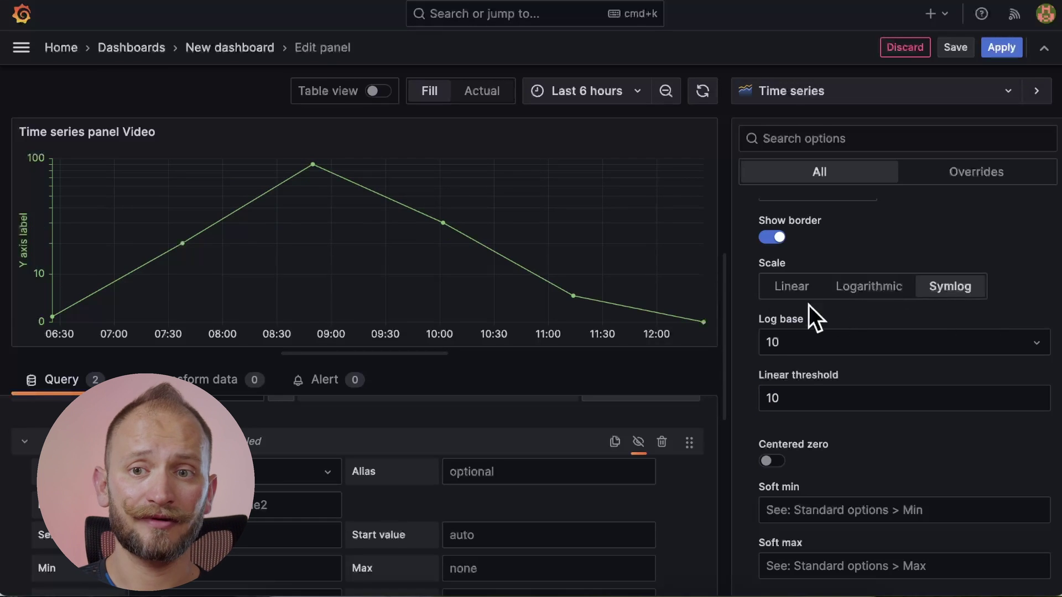
click(777, 290)
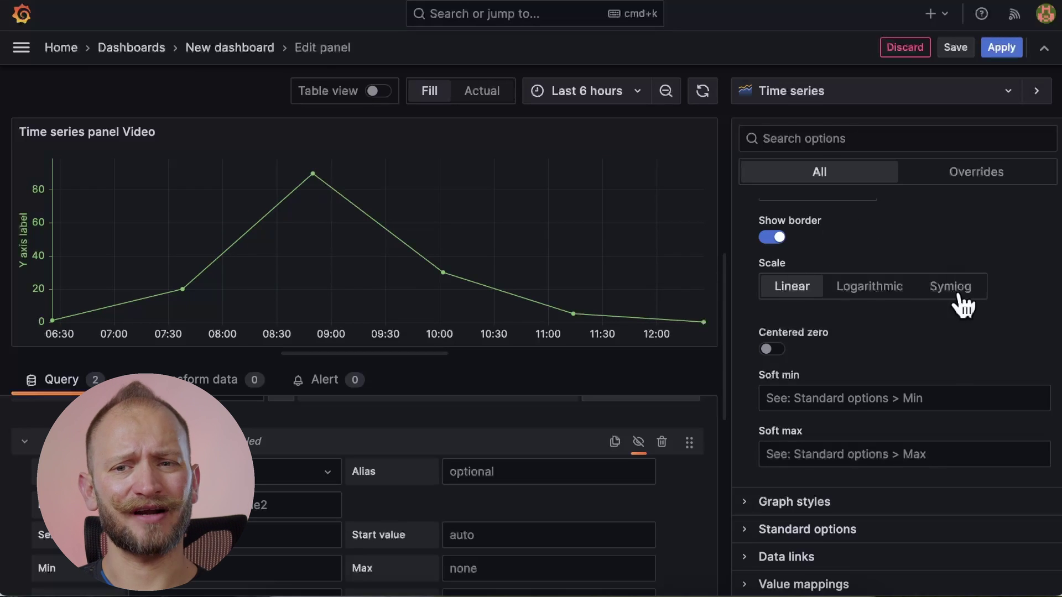
scroll(940, 348, down, 1)
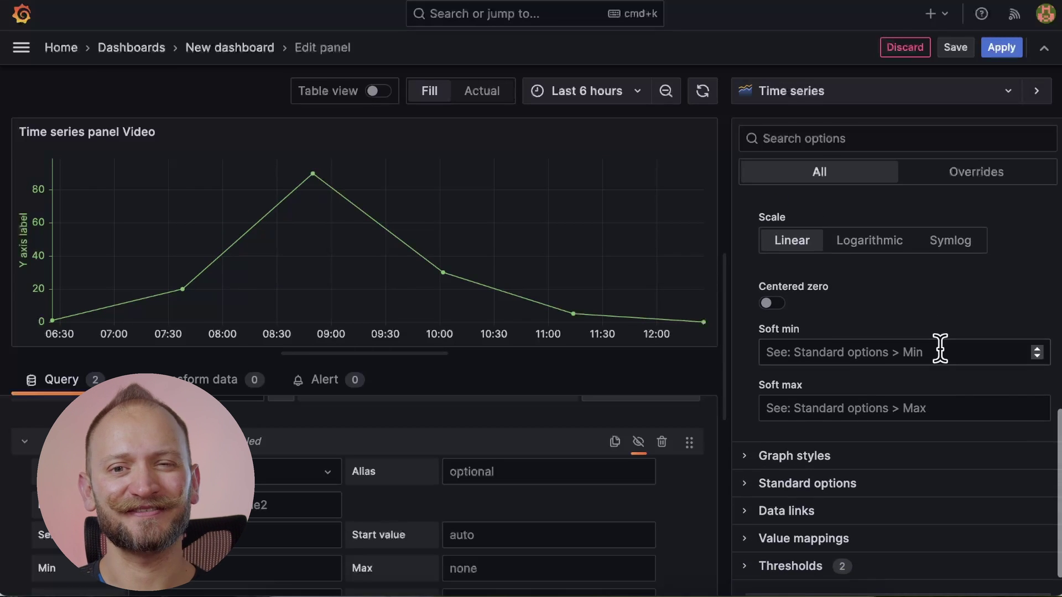
click(821, 351)
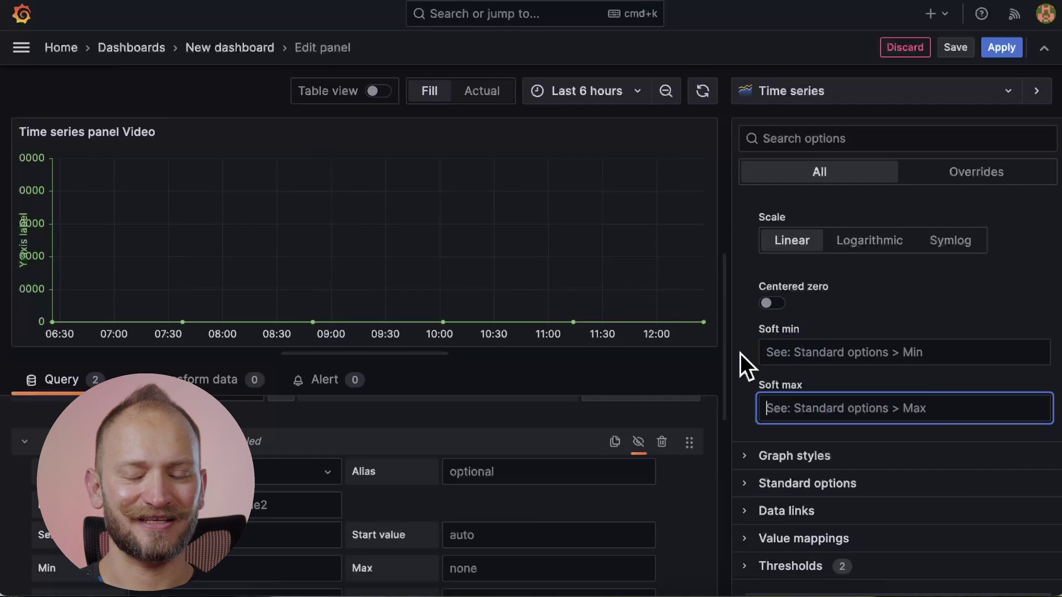
scroll(761, 311, up, 5)
Collapse the Axis section and expand Graph styles
scroll(760, 311, up, 4)
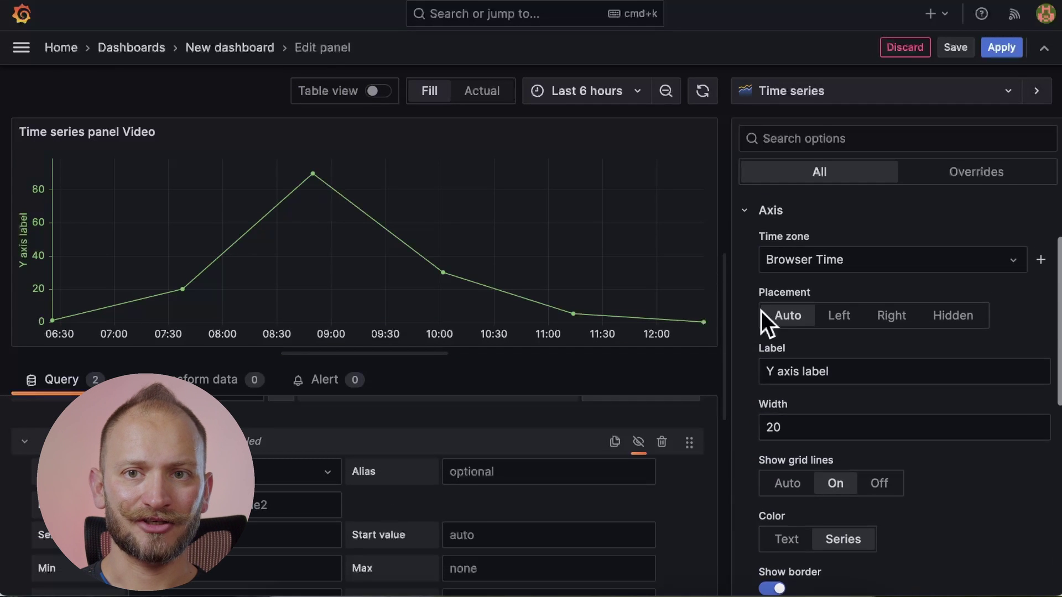
click(746, 216)
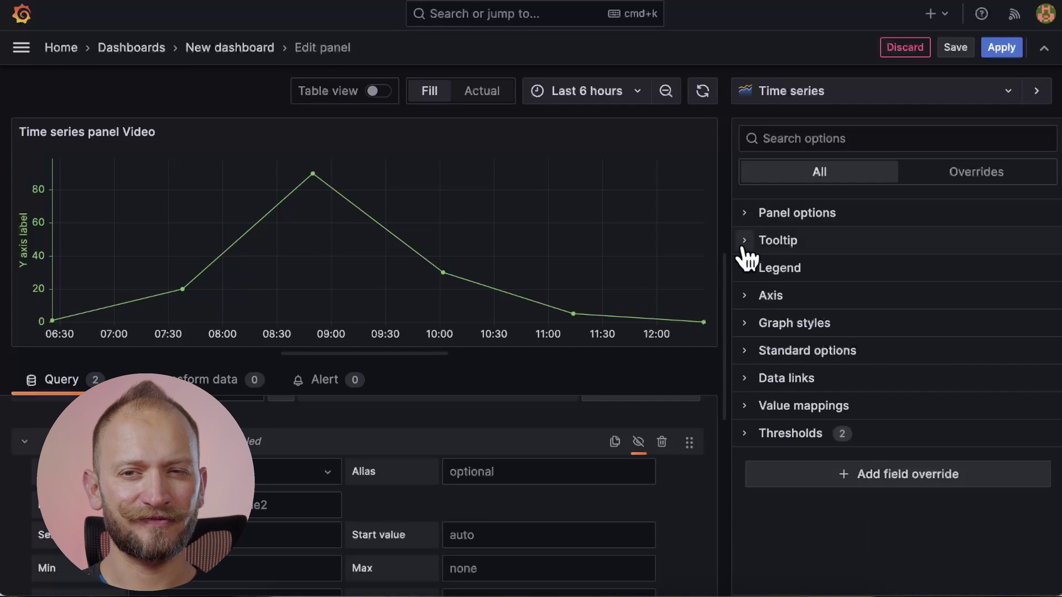
click(746, 324)
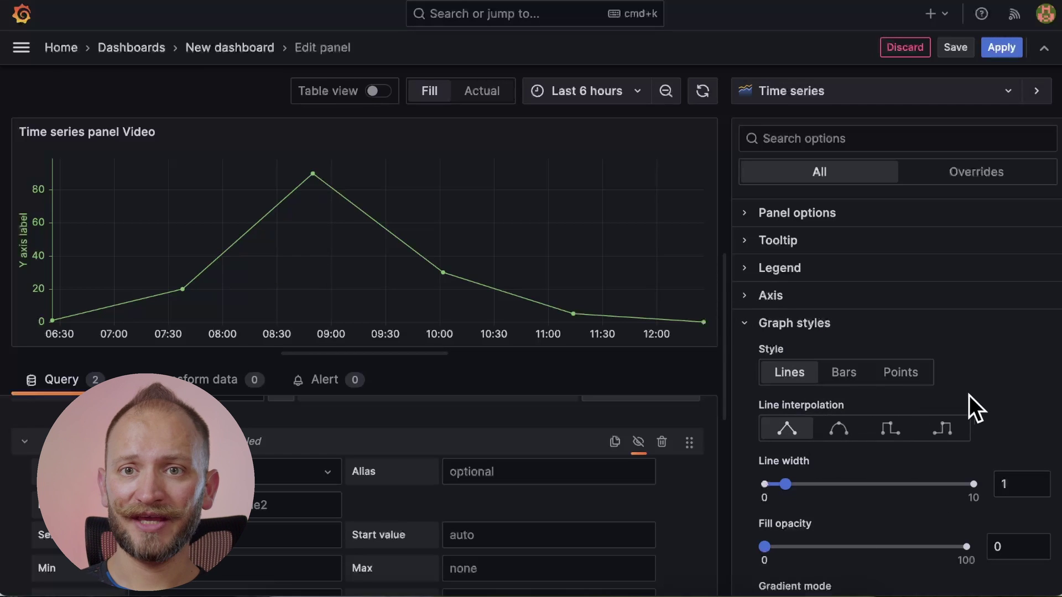
Compare the Bars and Points styles, then settle back on Lines
scroll(973, 399, down, 4)
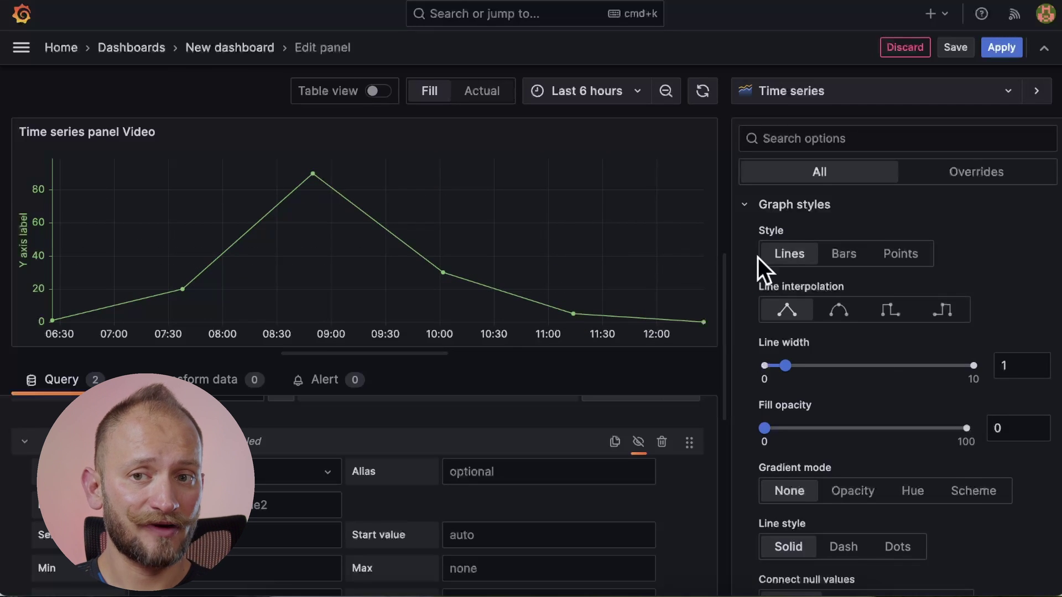
click(842, 255)
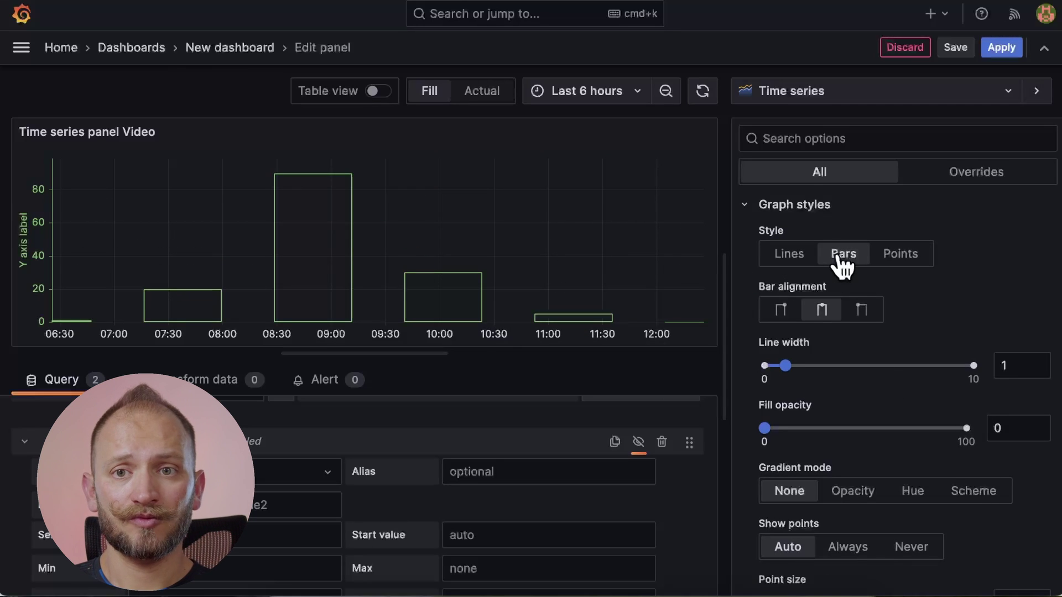
click(900, 254)
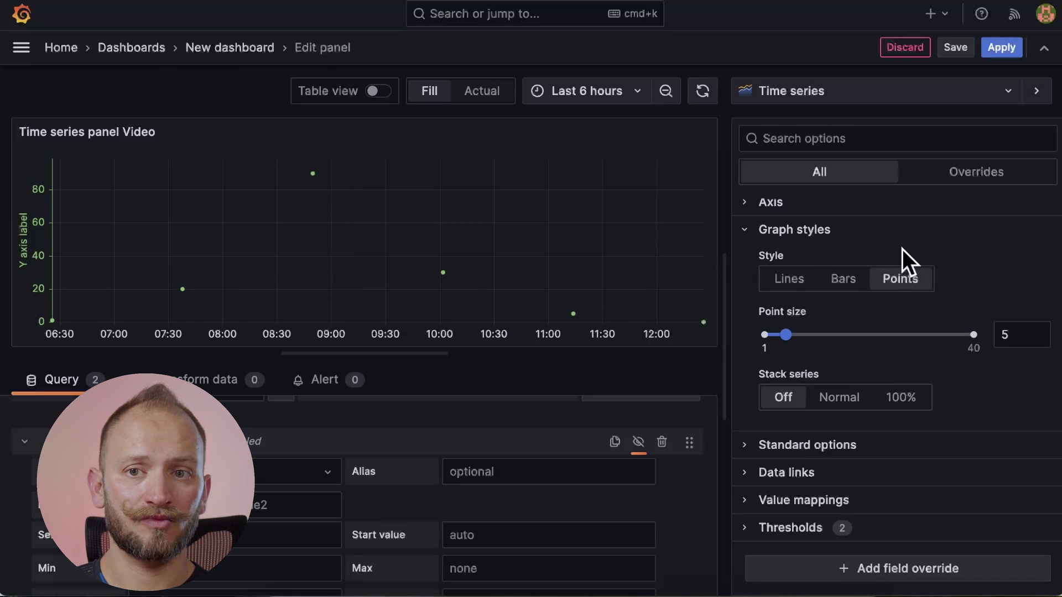
click(842, 279)
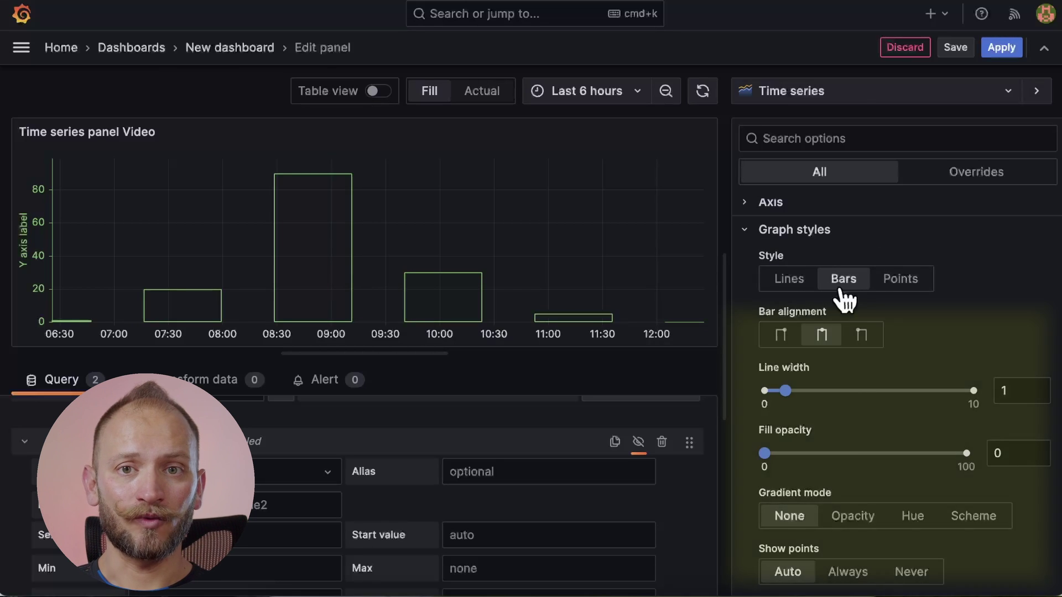
click(903, 279)
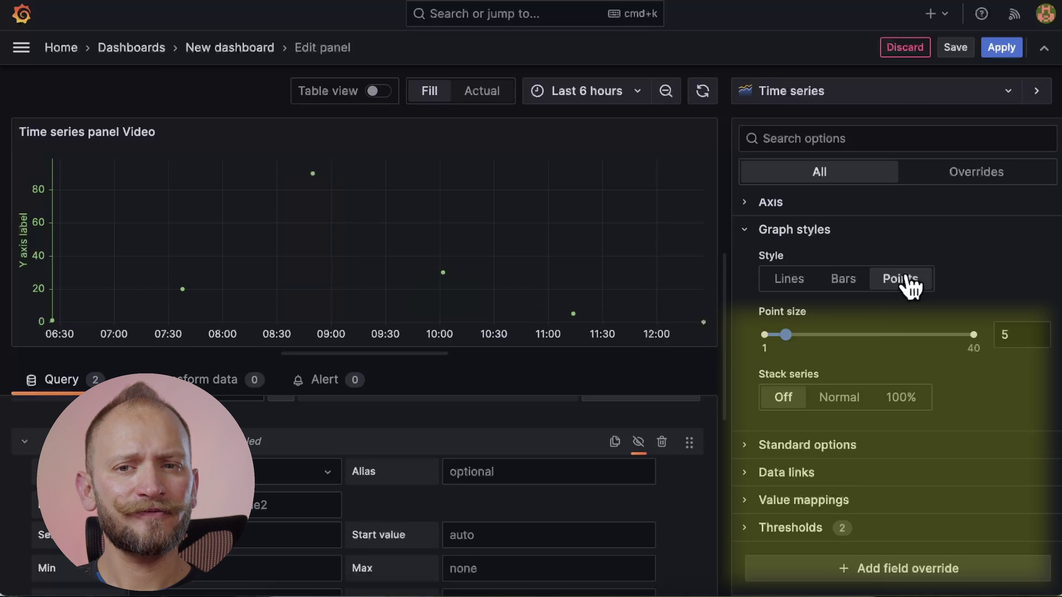
click(785, 283)
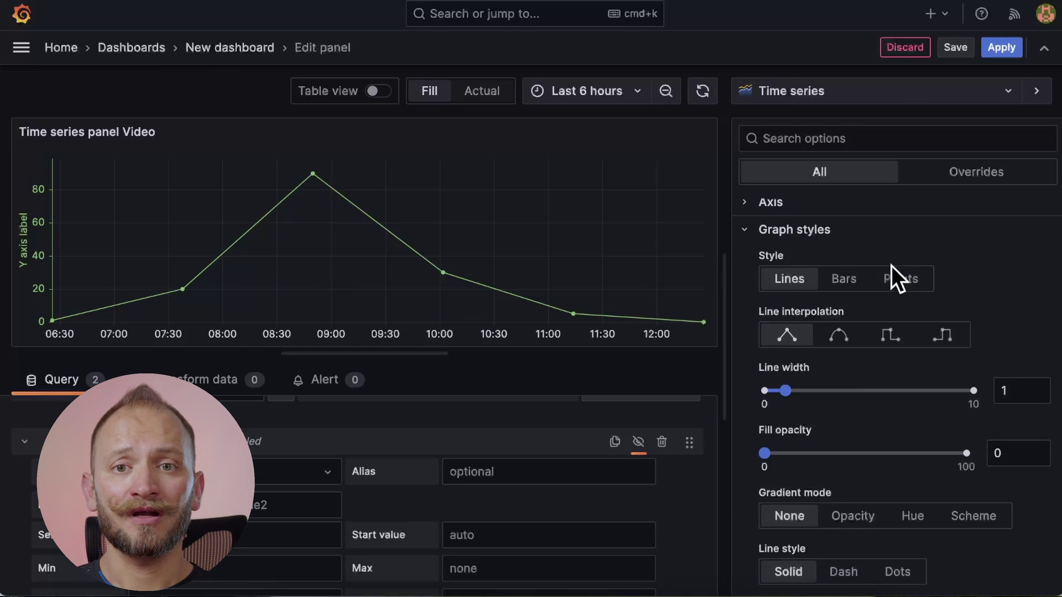
Switch to Points, set point size 10, then draw the series as Bars
click(900, 280)
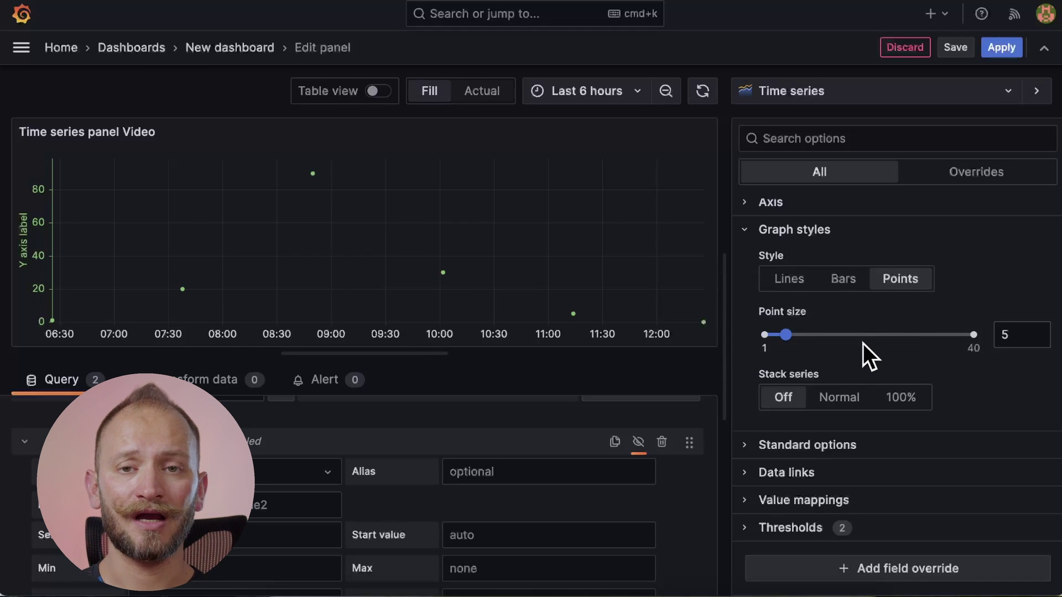
mouse_move(461, 277)
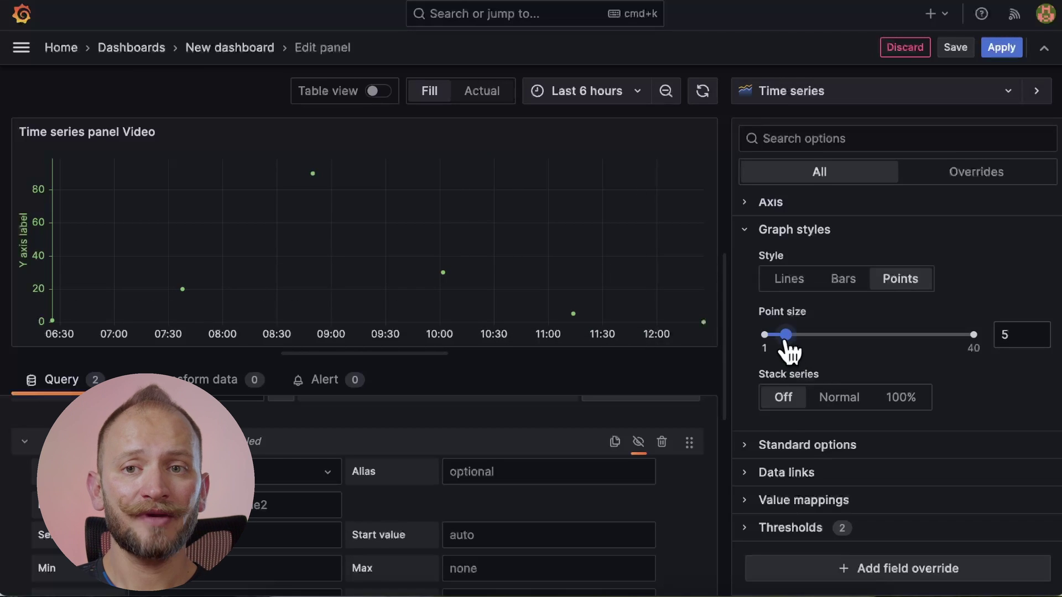
drag(789, 344, 976, 344)
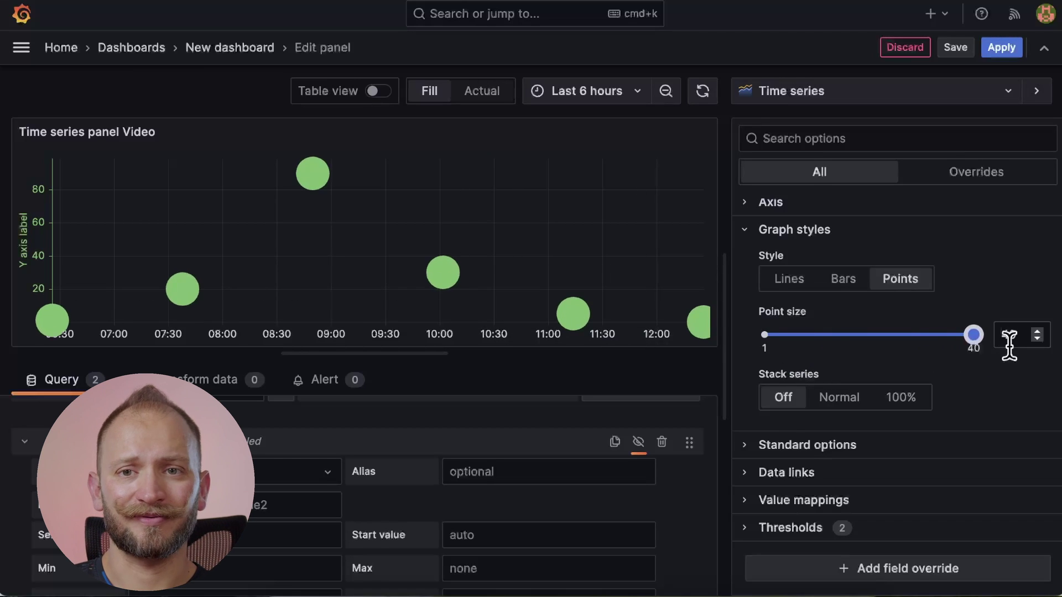
mouse_move(566, 317)
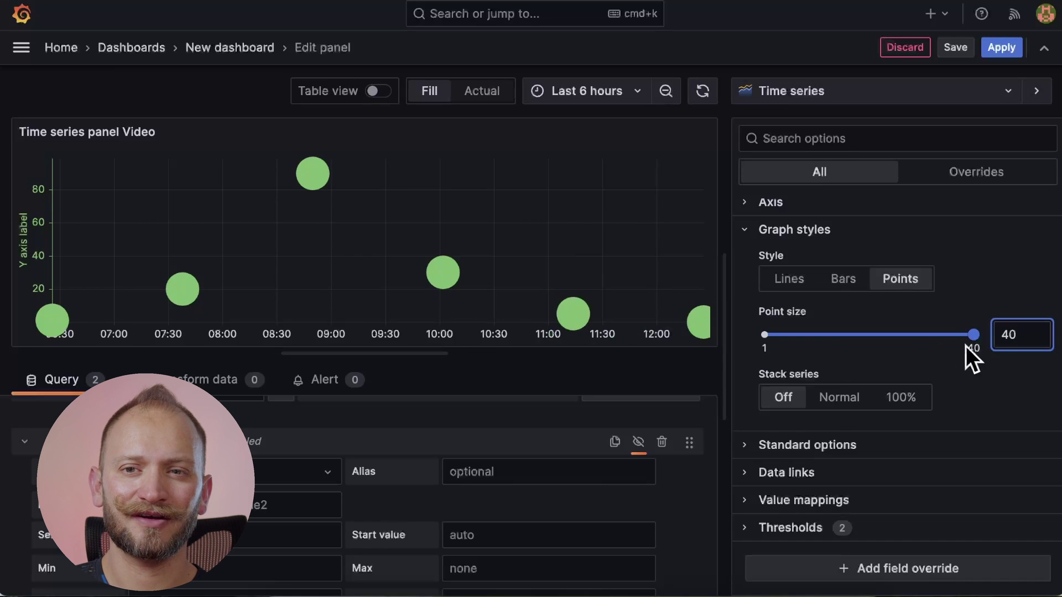
drag(975, 342, 813, 349)
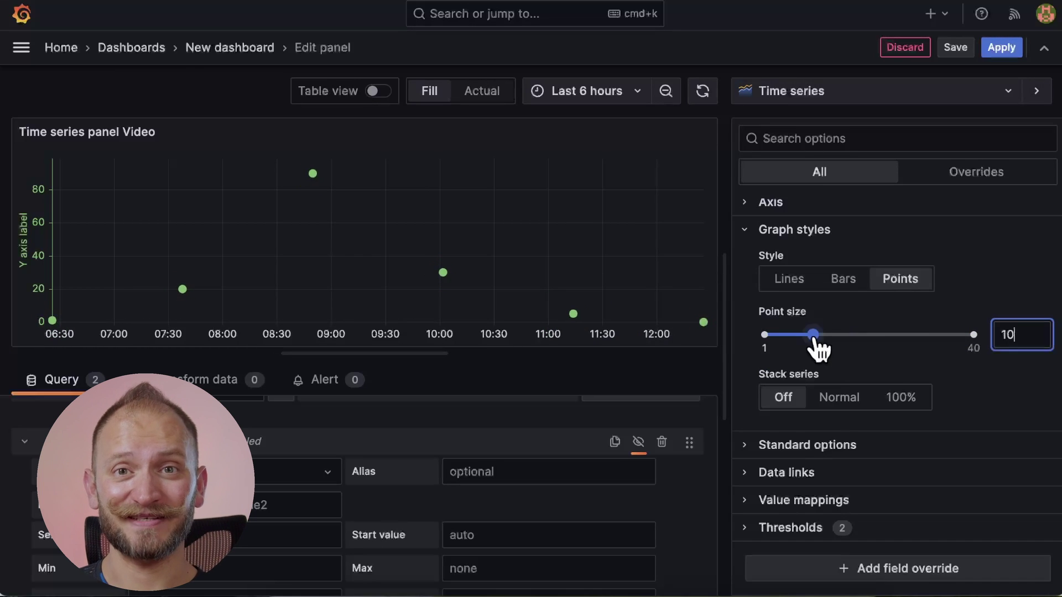
click(1018, 337)
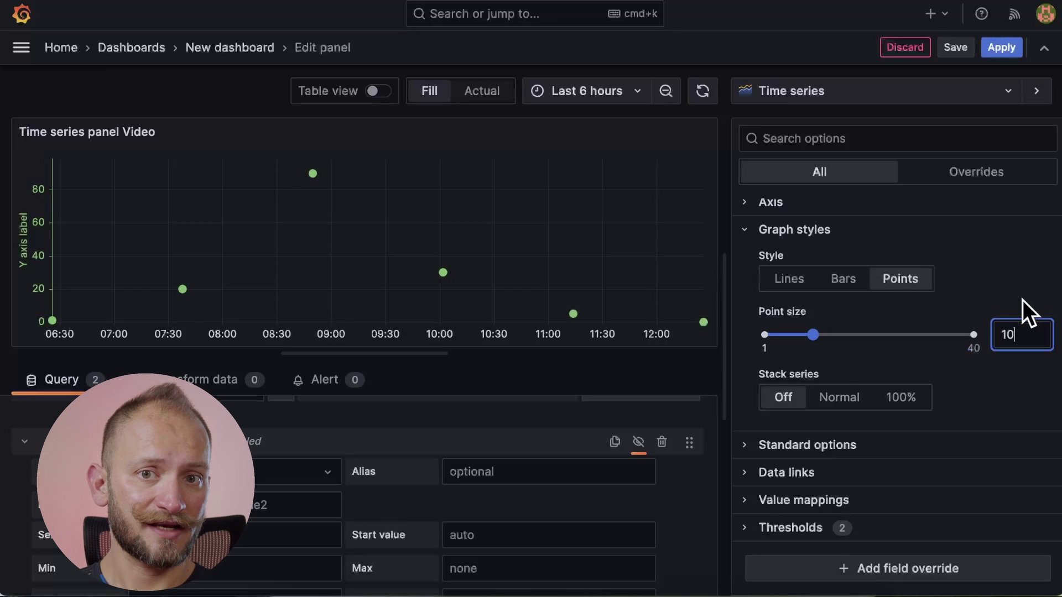
click(843, 280)
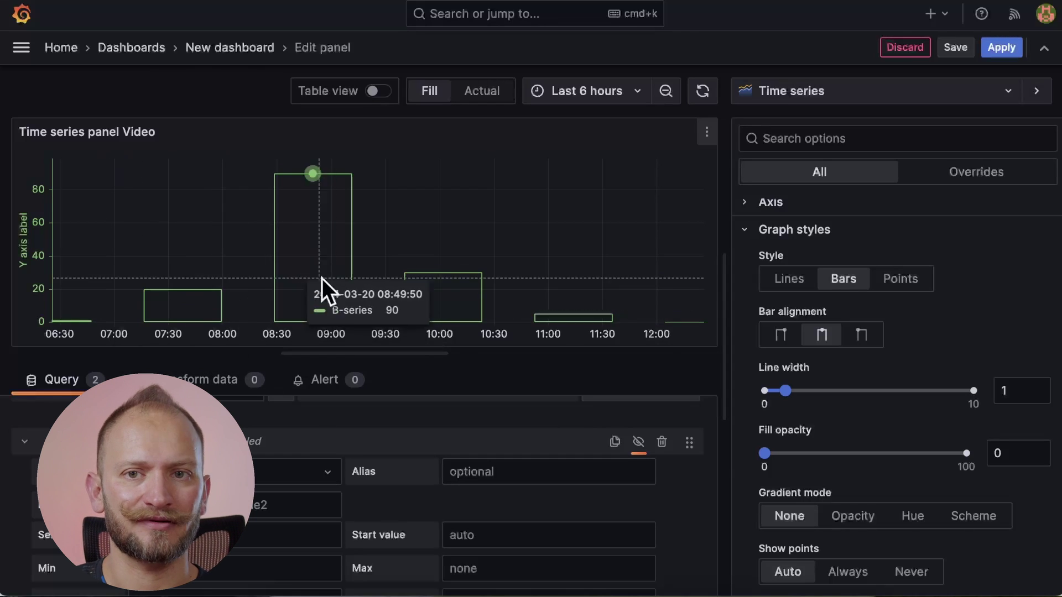
click(638, 443)
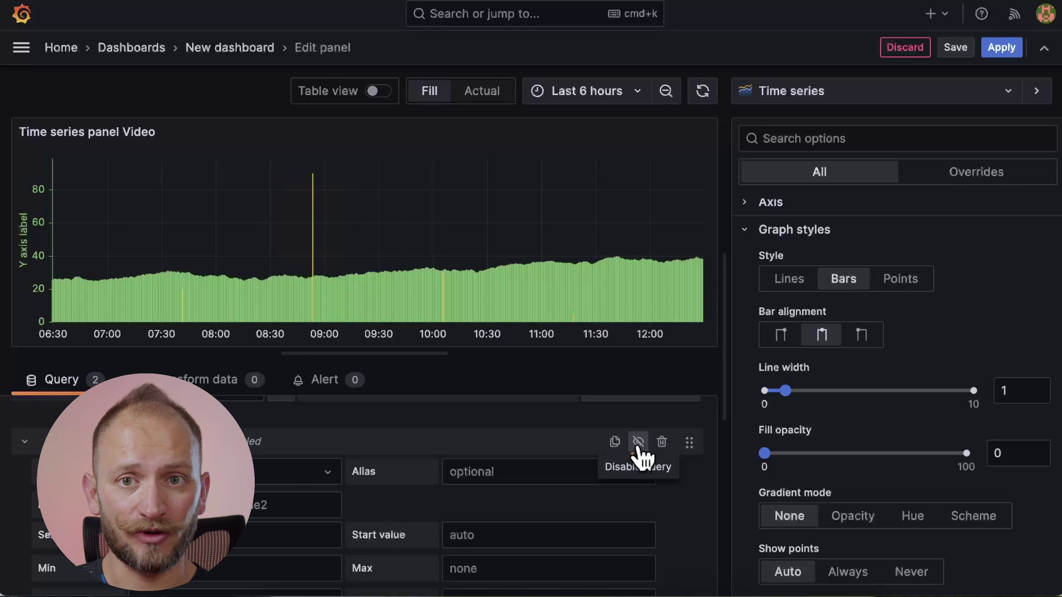
click(638, 442)
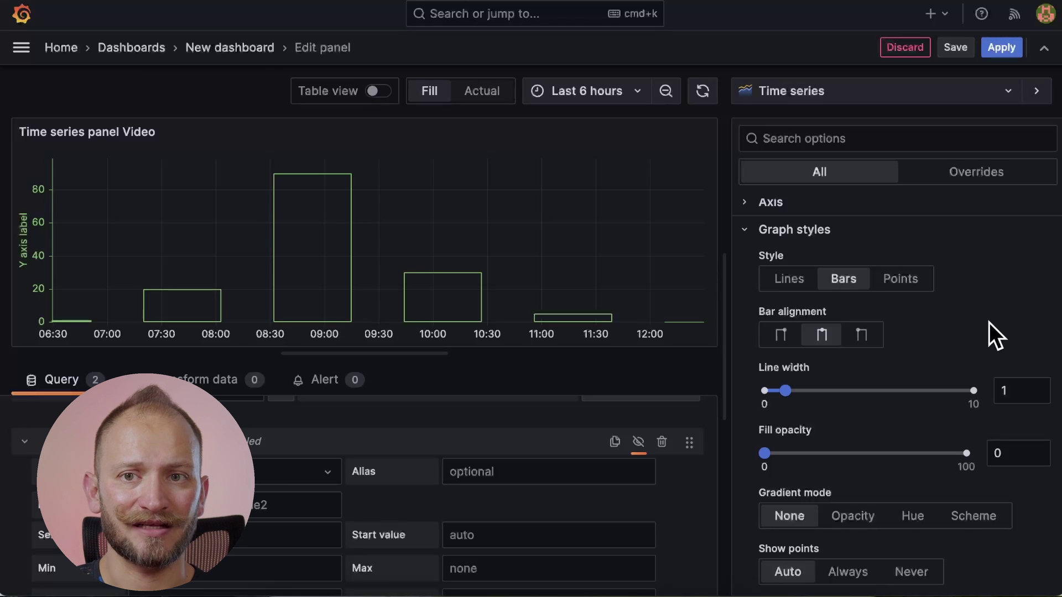
Set Show points to Always on the bars and drag the point size to about 10
scroll(989, 323, down, 5)
scroll(988, 323, down, 1)
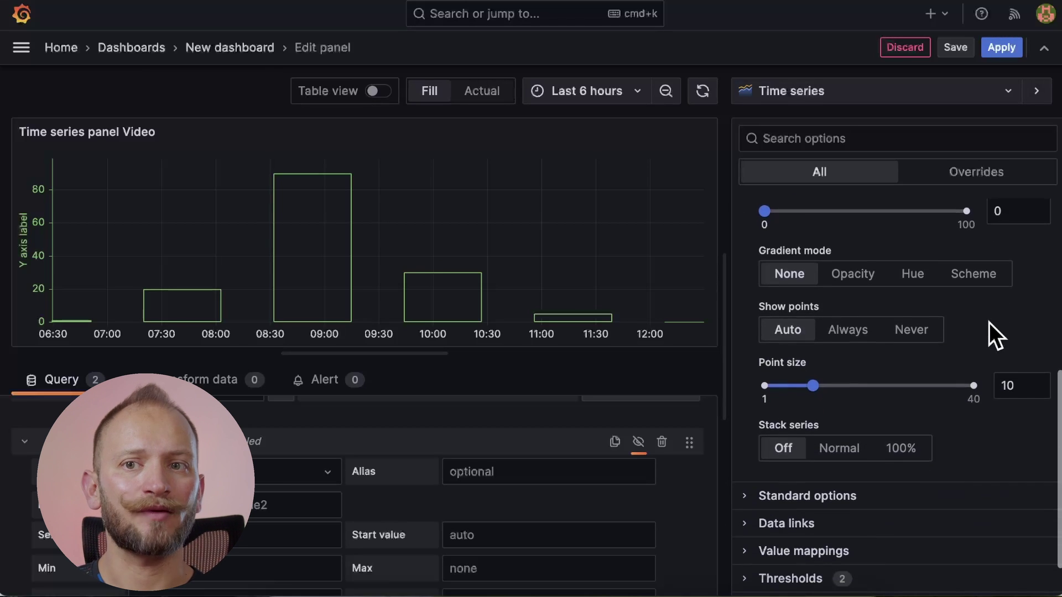
click(856, 339)
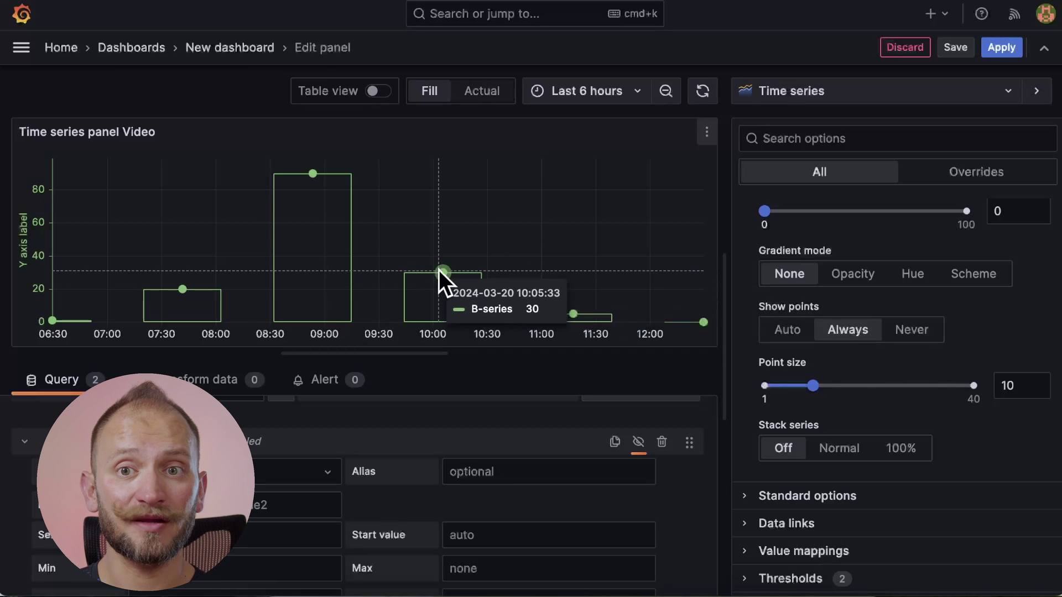
scroll(990, 351, up, 5)
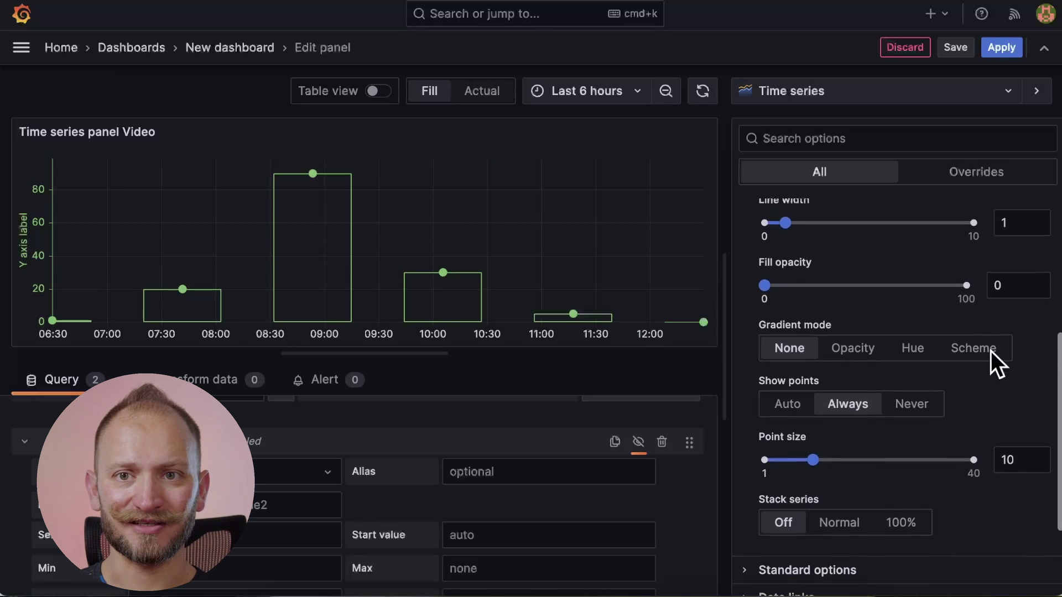
scroll(990, 351, up, 1)
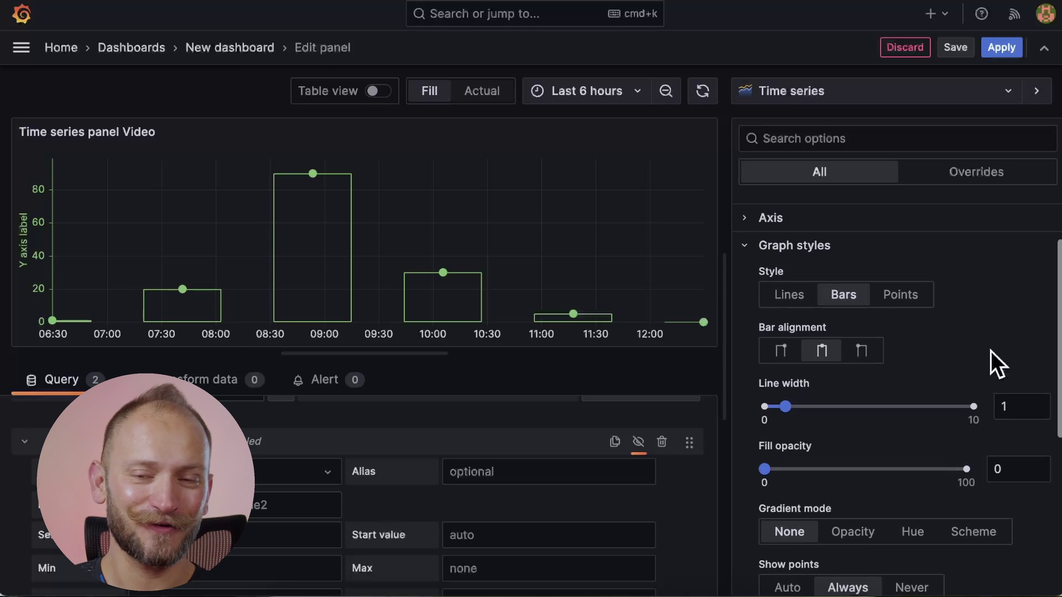
scroll(991, 351, down, 4)
scroll(990, 351, down, 1)
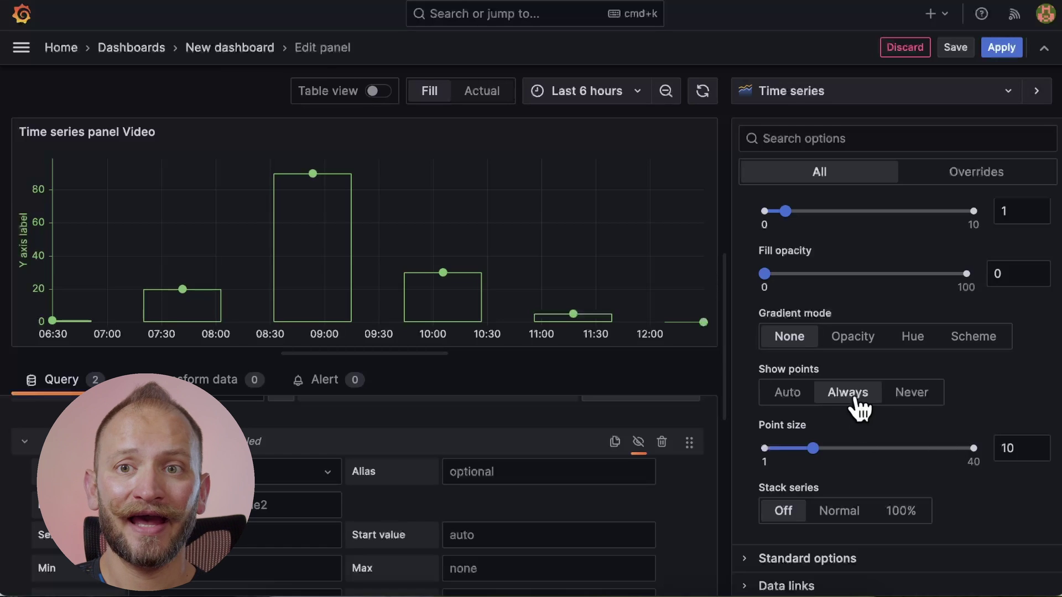
scroll(853, 403, up, 3)
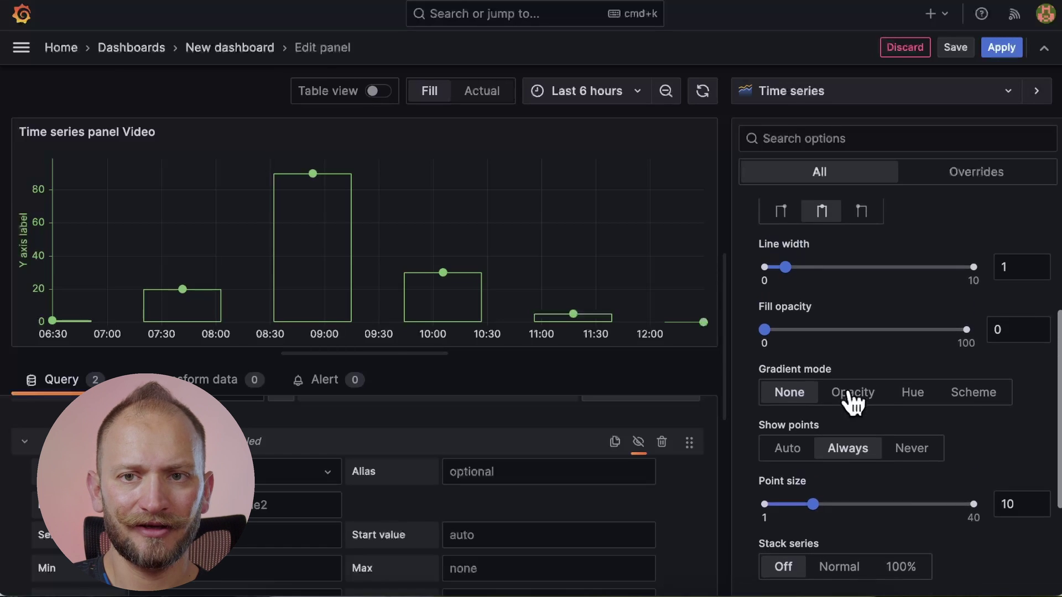
scroll(853, 402, down, 2)
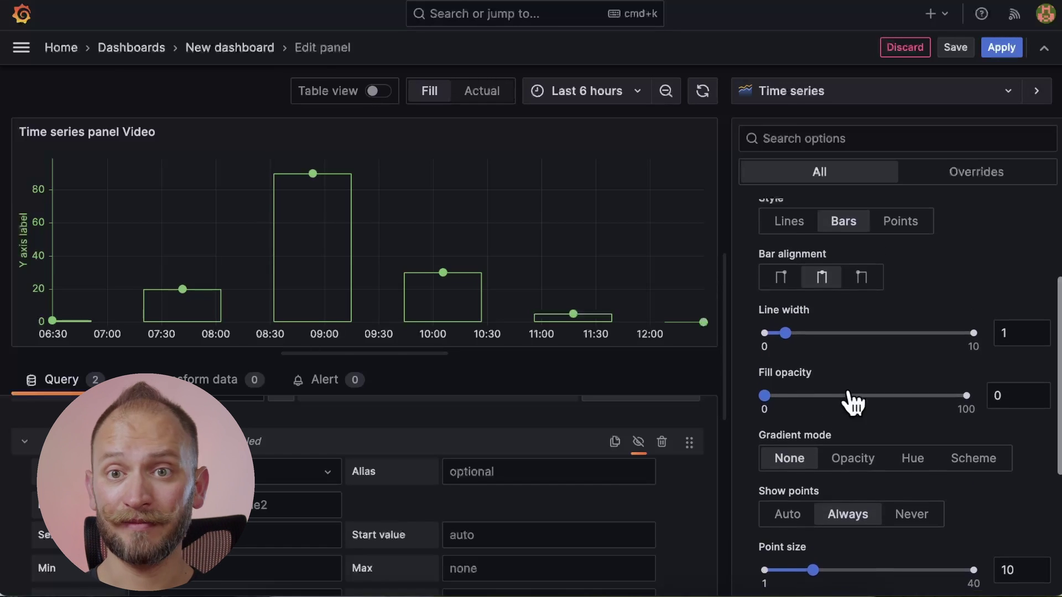
mouse_move(813, 492)
mouse_down()
mouse_move(894, 493)
mouse_move(807, 489)
mouse_move(817, 485)
mouse_up()
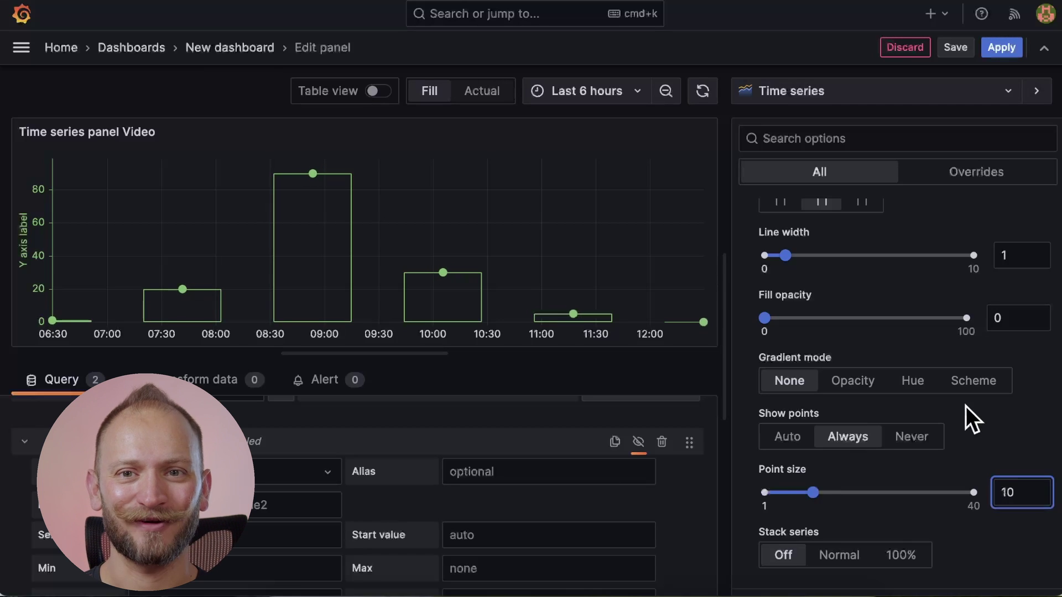
scroll(965, 405, up, 1)
scroll(965, 406, up, 4)
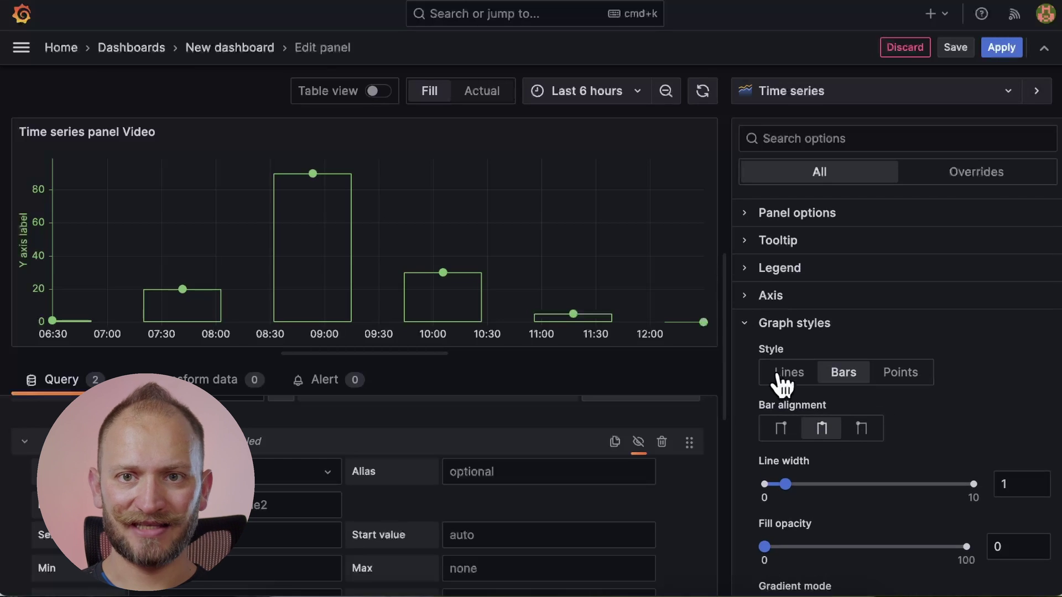
Change the style to Lines, keeping Show points set to Always
click(782, 382)
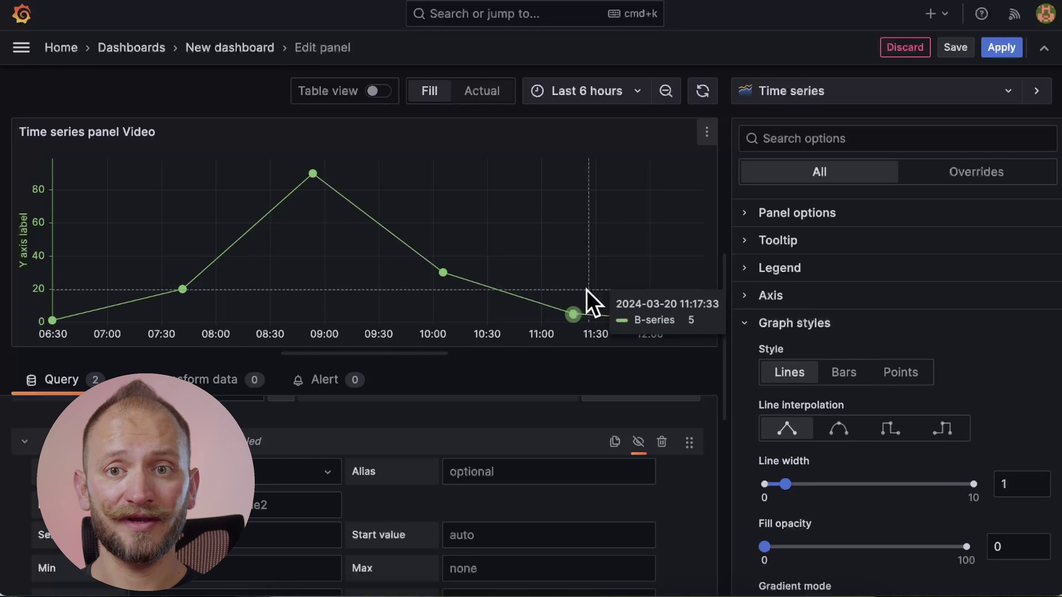
scroll(1030, 386, down, 7)
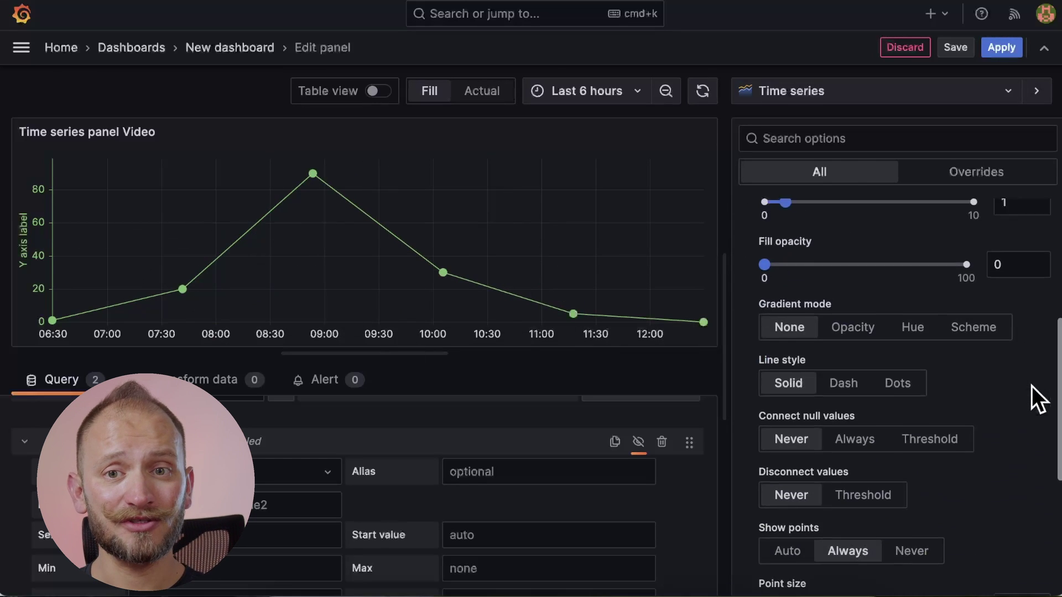
scroll(1031, 386, up, 3)
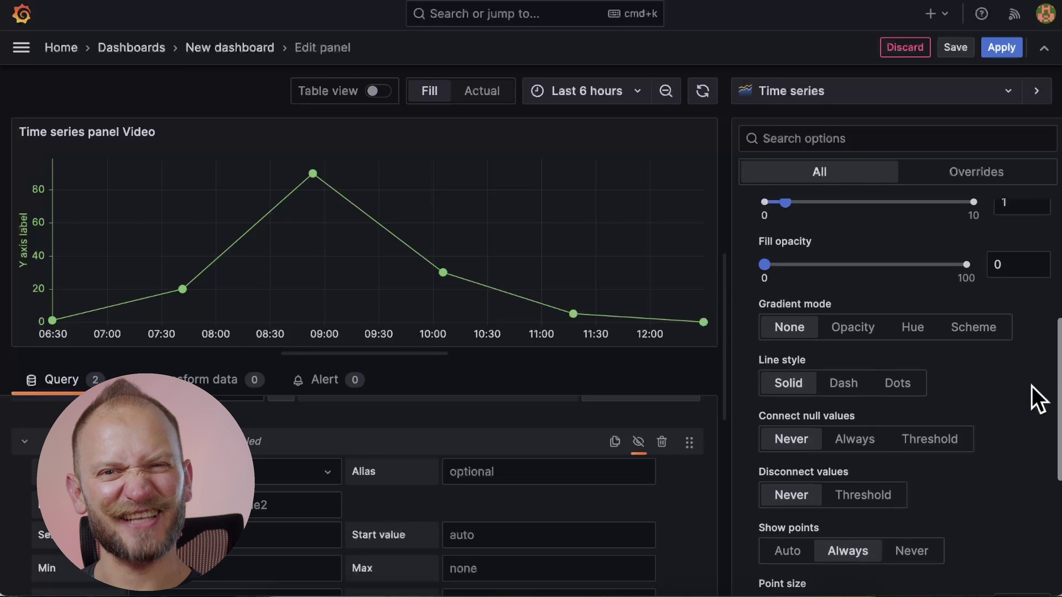
scroll(1031, 386, down, 5)
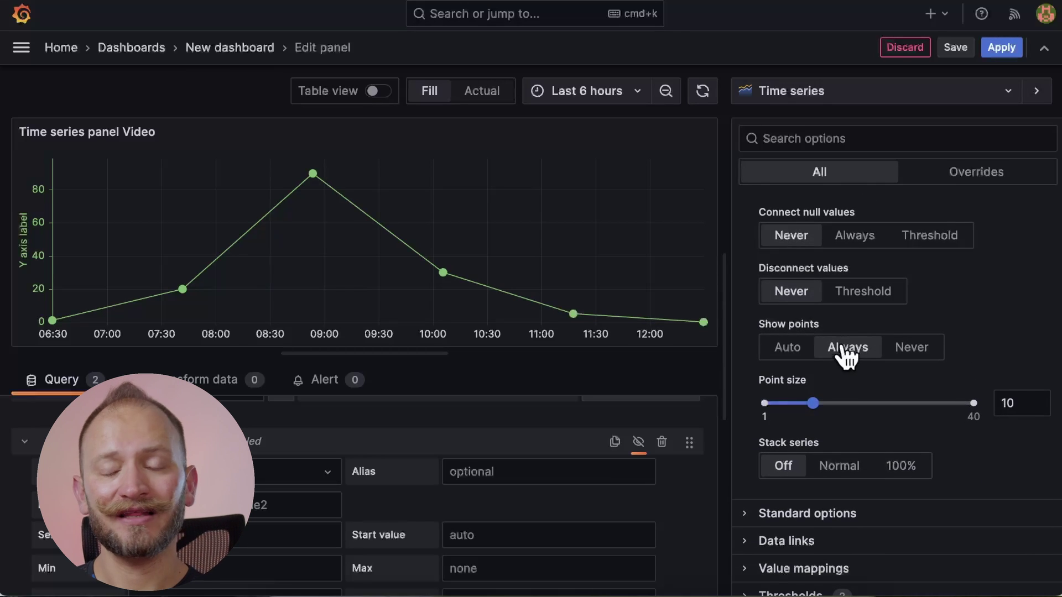
click(911, 349)
click(850, 354)
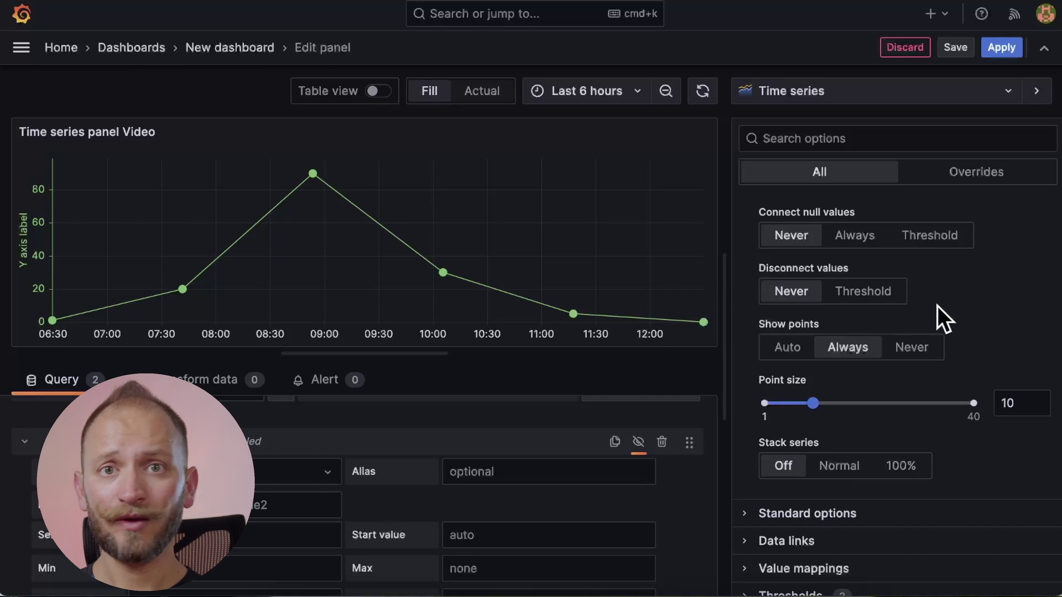
scroll(954, 316, up, 3)
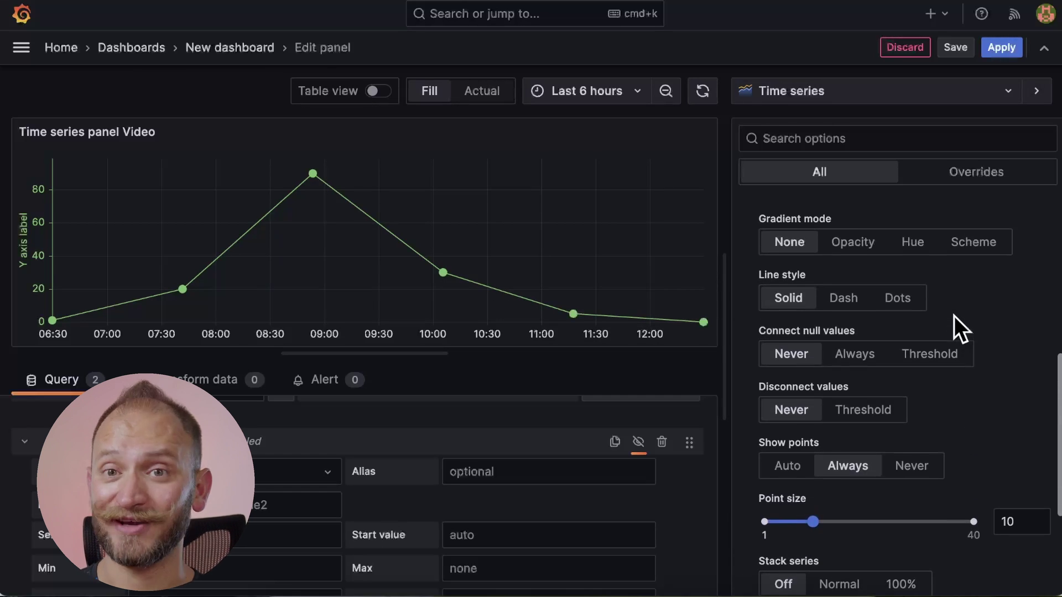
scroll(954, 316, up, 1)
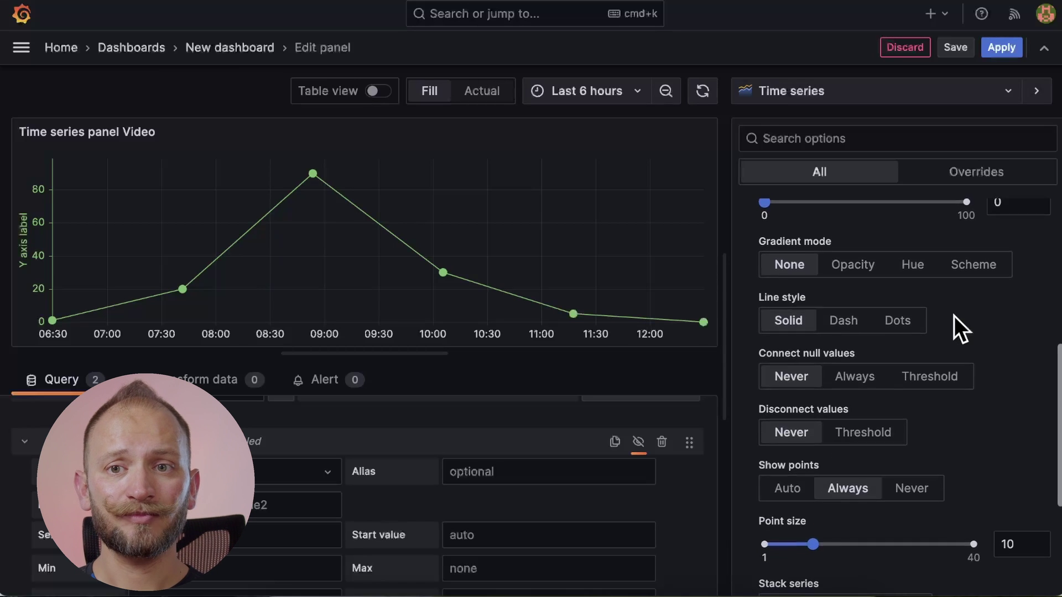
scroll(954, 316, up, 6)
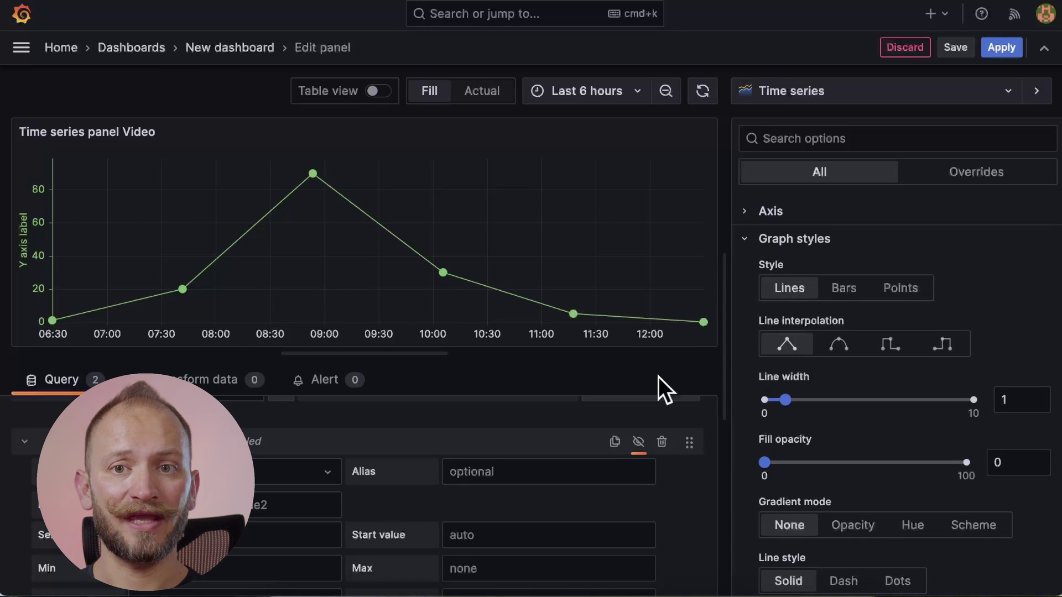
Compare Step before and Step after interpolation, keep Smooth, and set line width 3
mouse_move(289, 183)
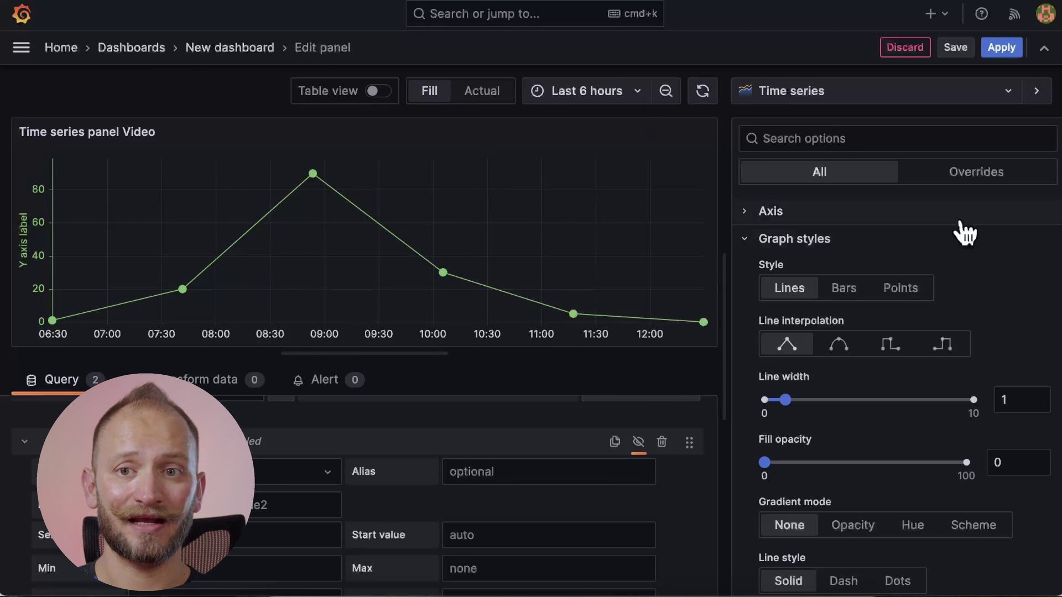
click(836, 347)
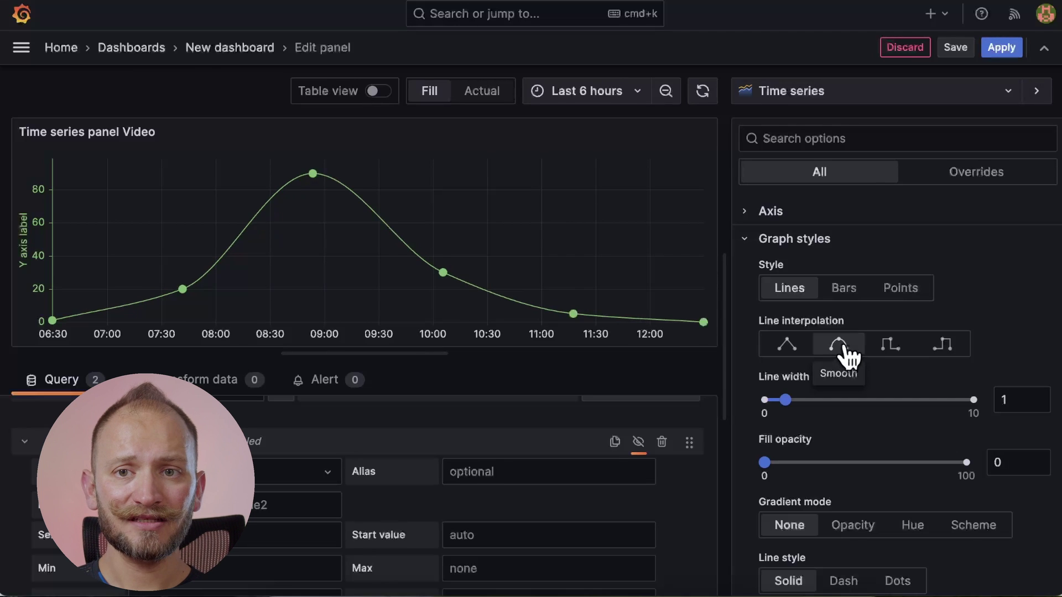
click(903, 347)
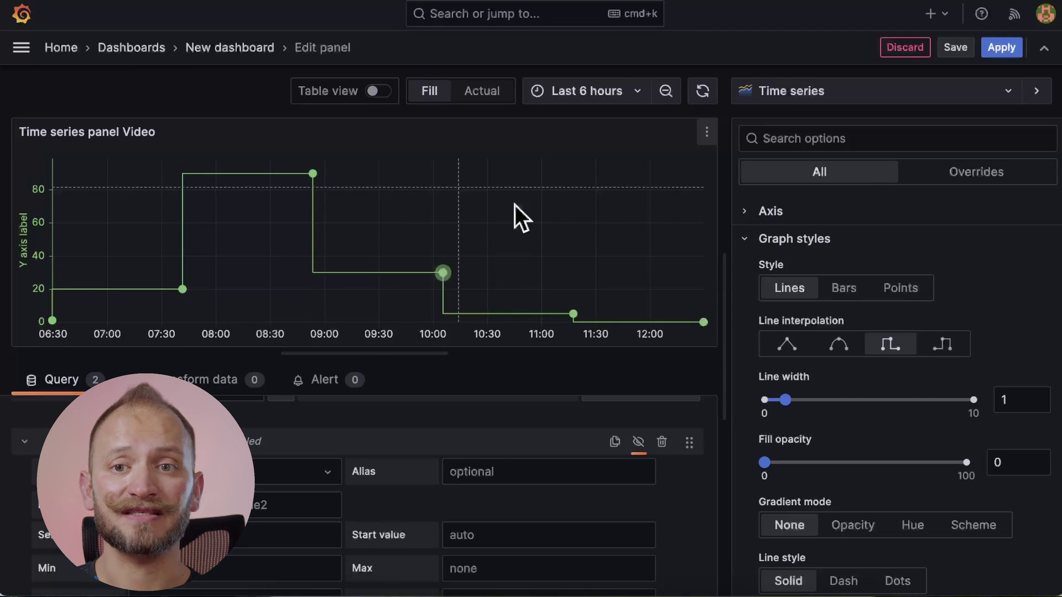
click(941, 347)
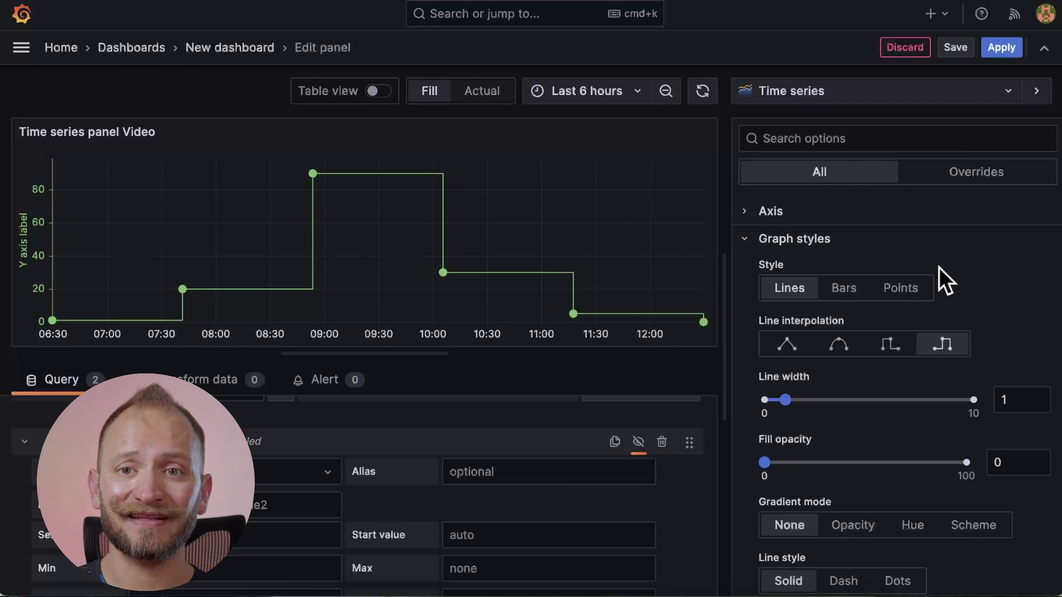
click(899, 347)
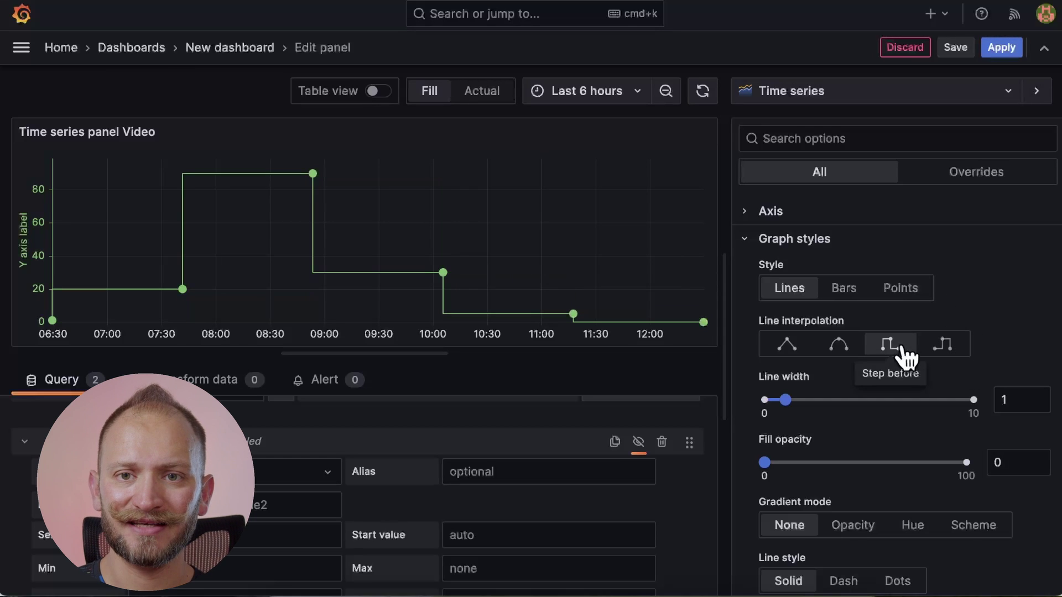
click(947, 350)
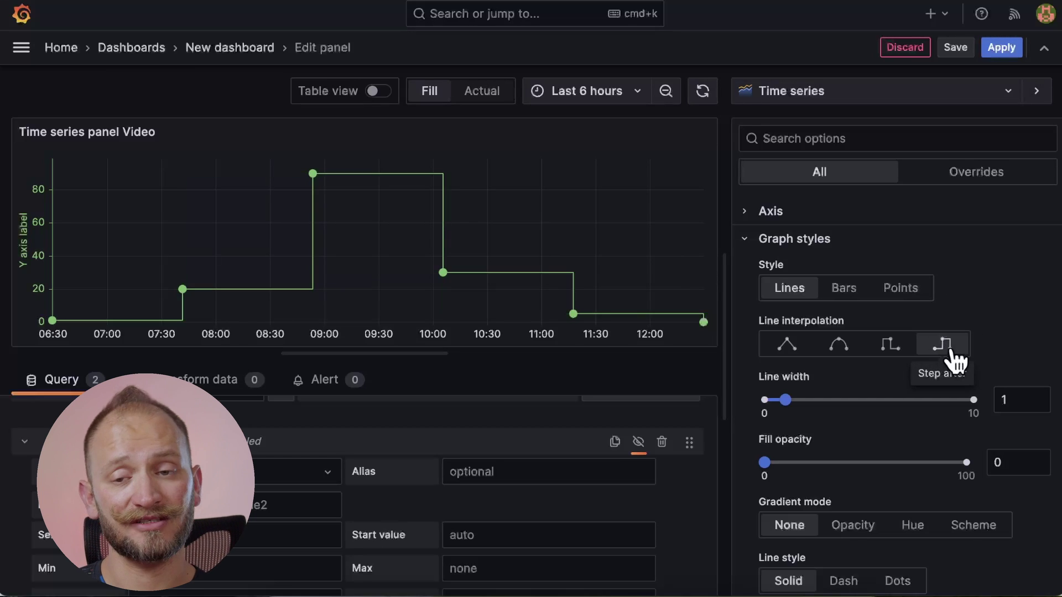
click(838, 348)
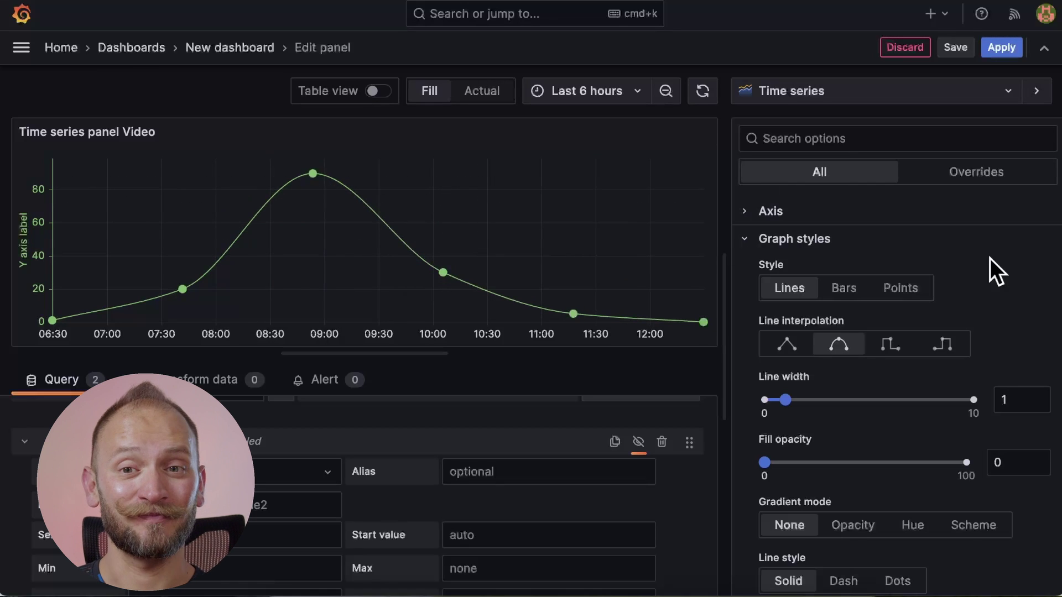
scroll(921, 293, down, 2)
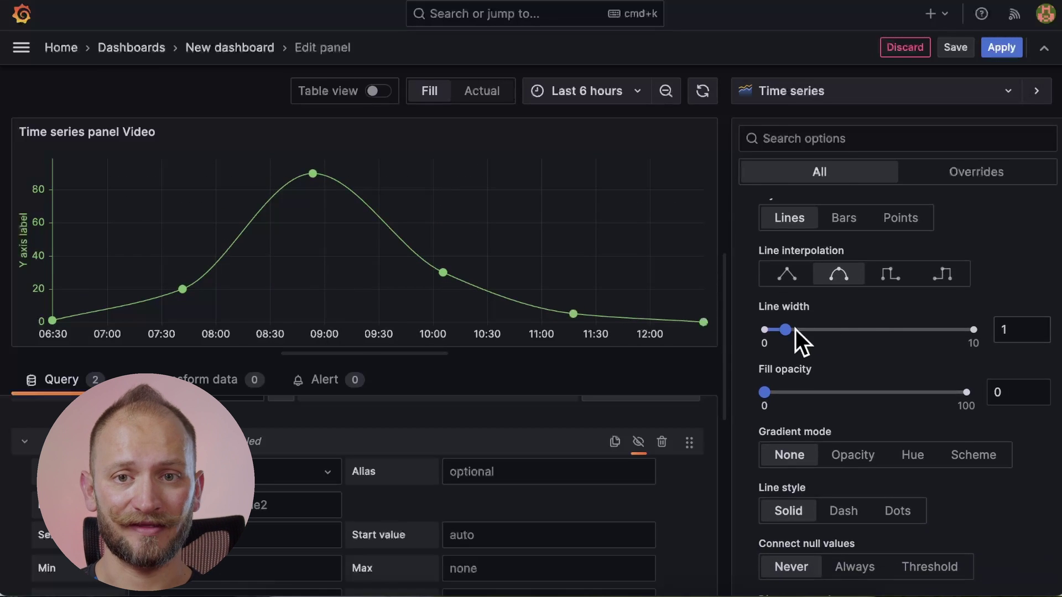
drag(788, 337, 836, 320)
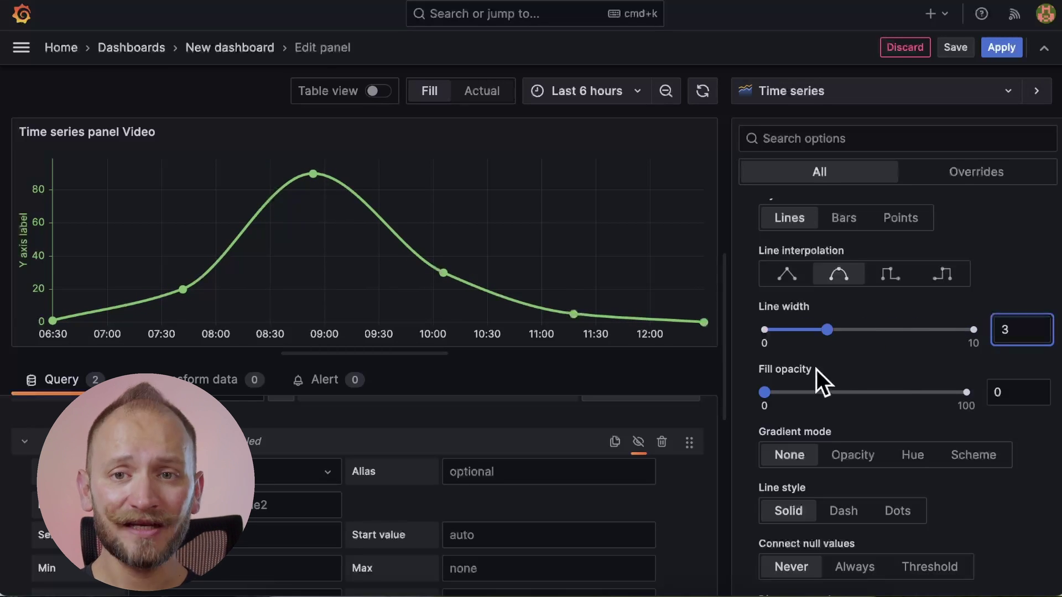
Add 'null,' to query B's input values and try the null-connecting options, leaving them off
scroll(908, 354, down, 5)
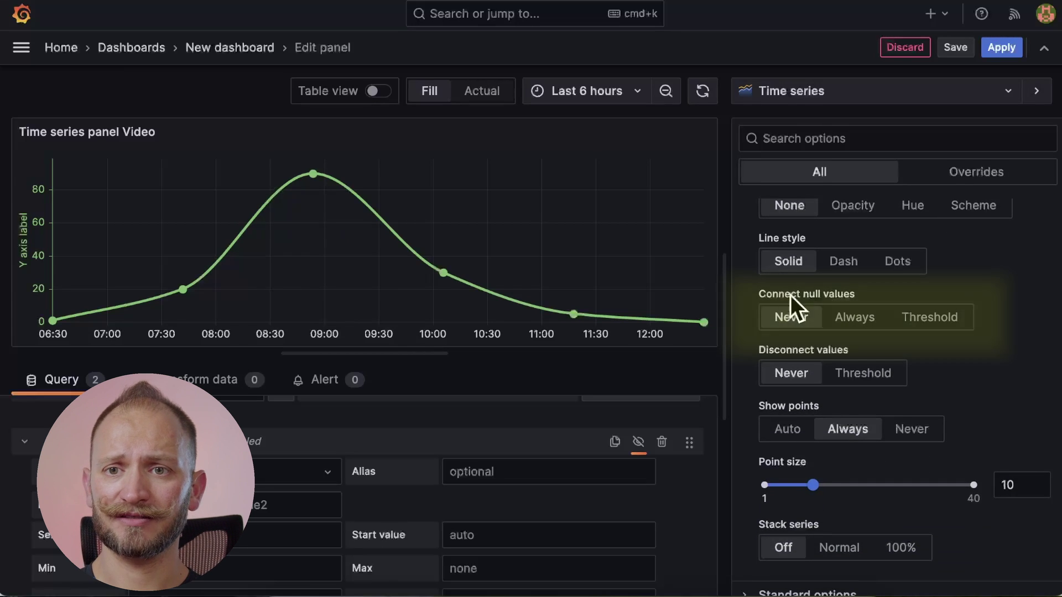
scroll(552, 457, down, 5)
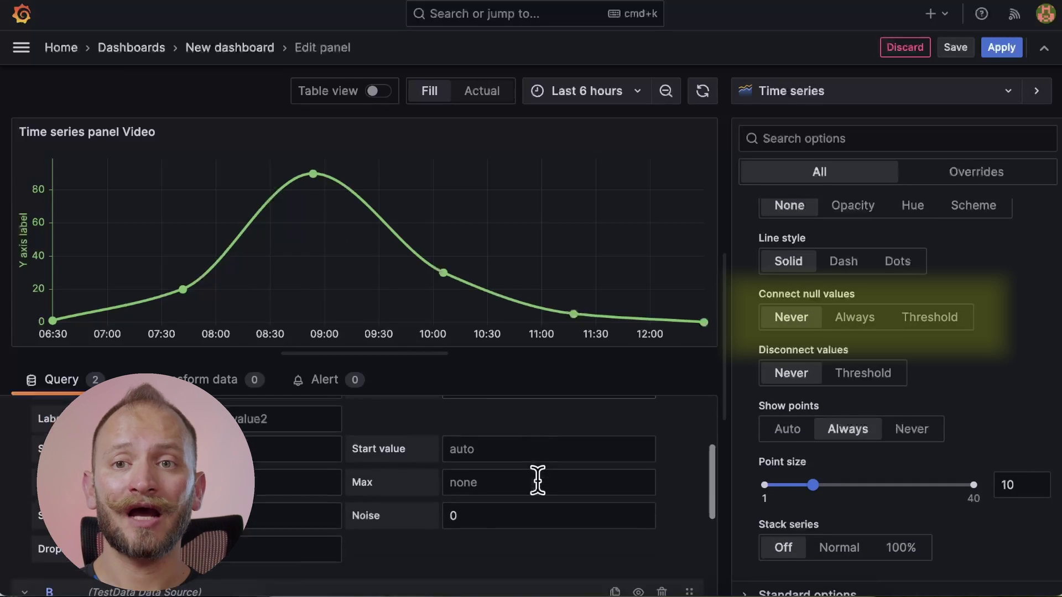
click(471, 460)
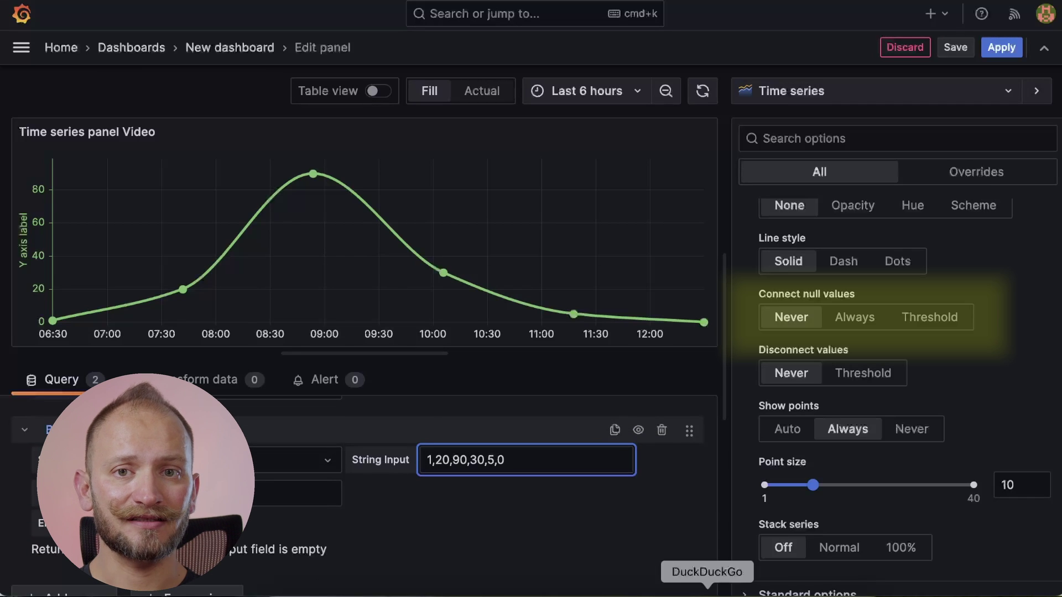
text(null,)
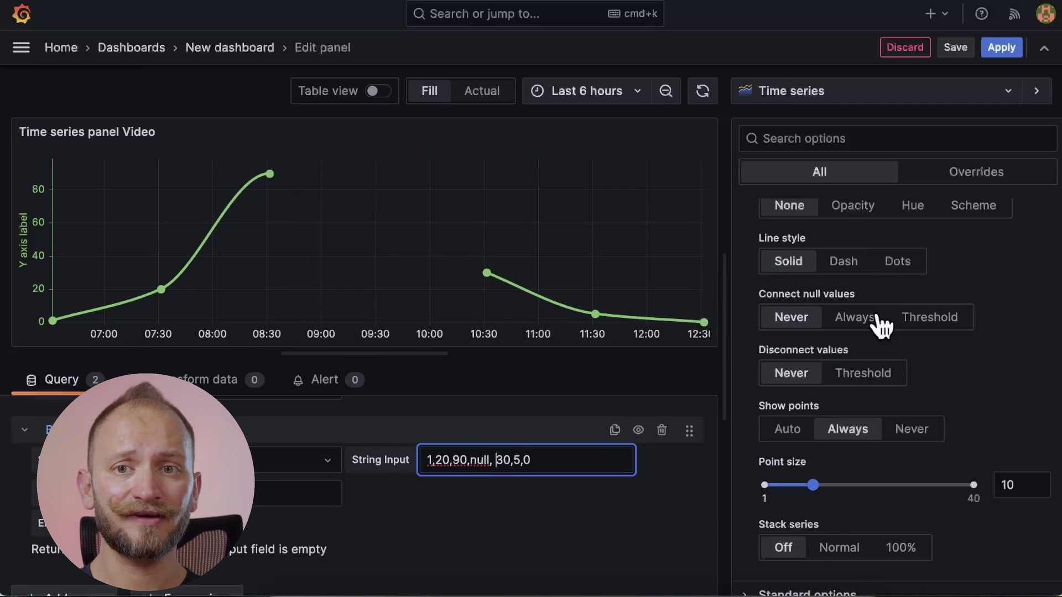
click(857, 319)
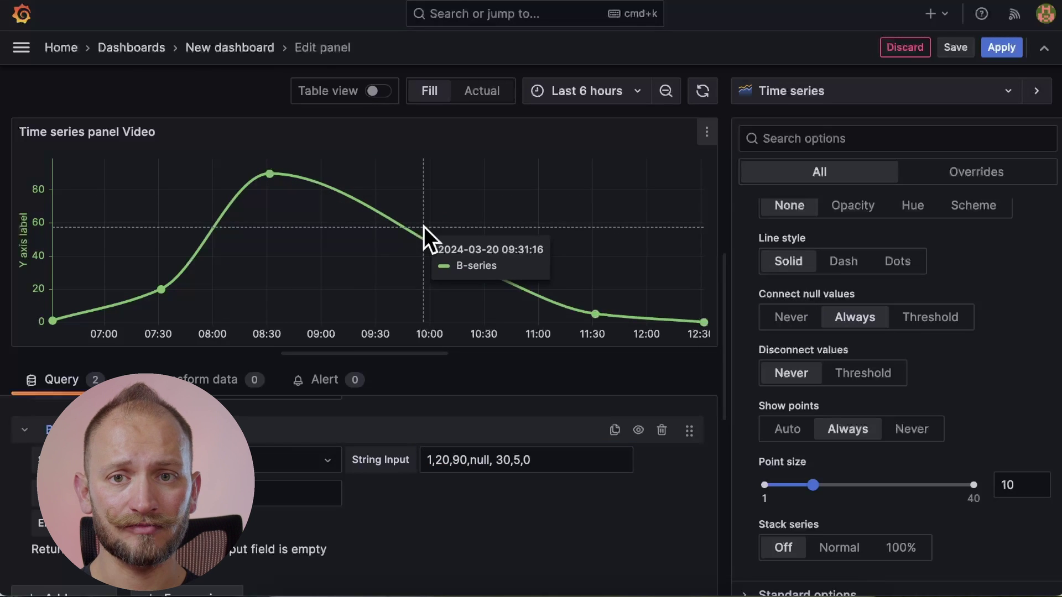
click(953, 321)
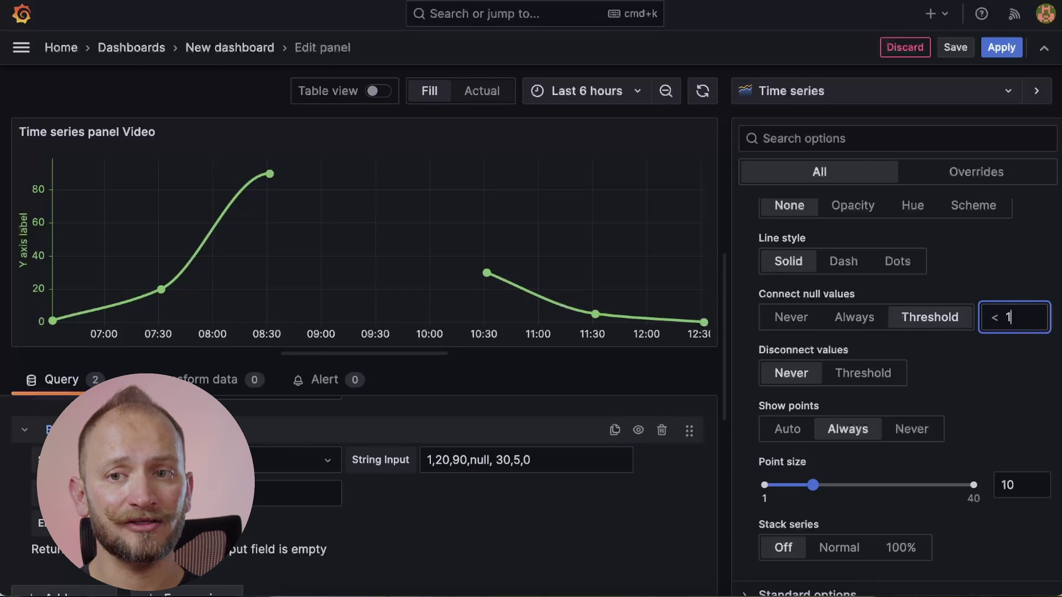
click(917, 379)
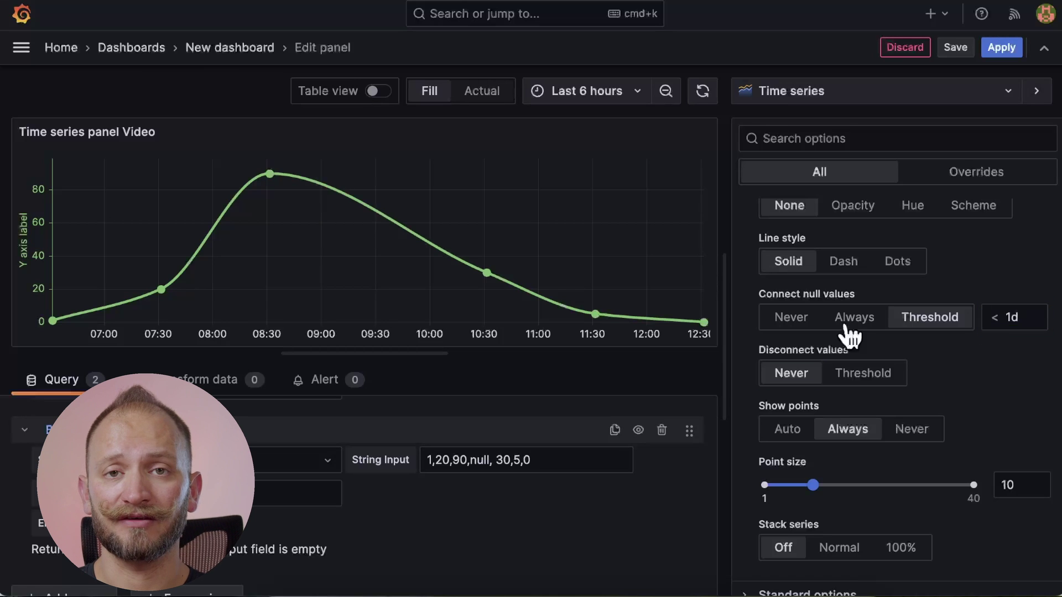
click(794, 326)
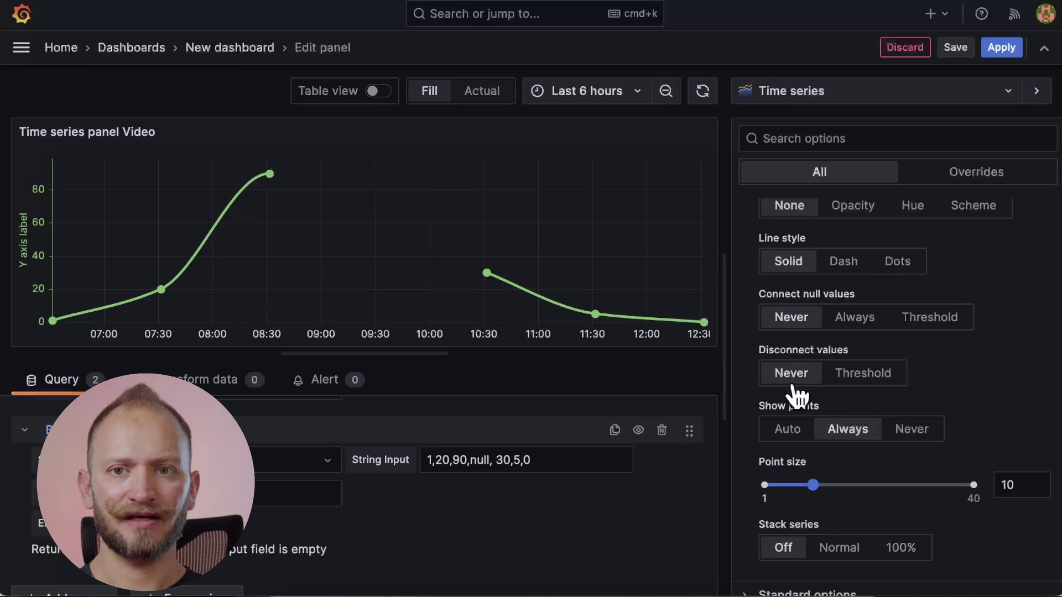
click(887, 372)
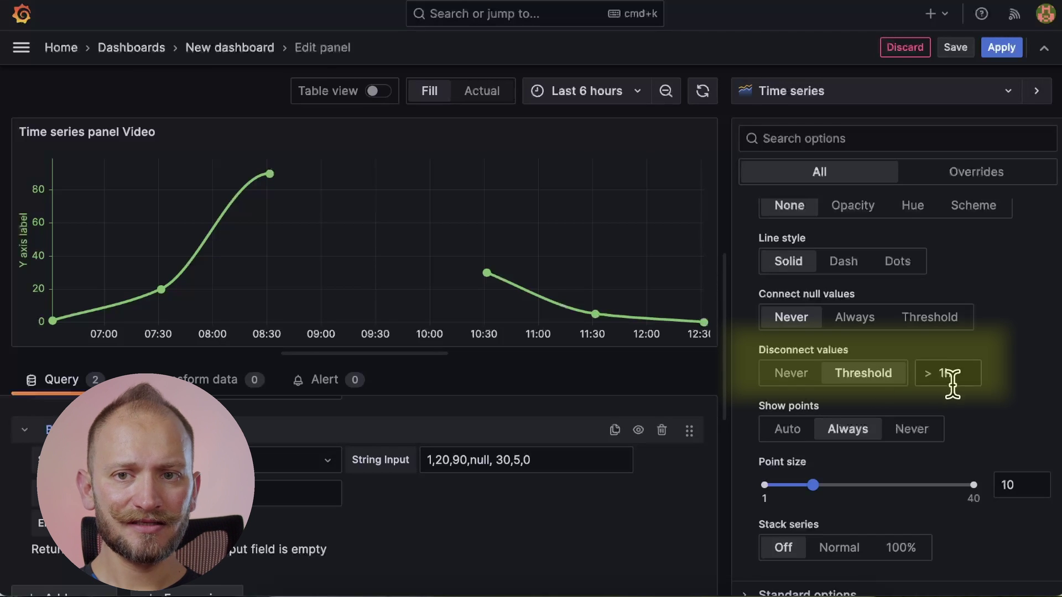
click(796, 381)
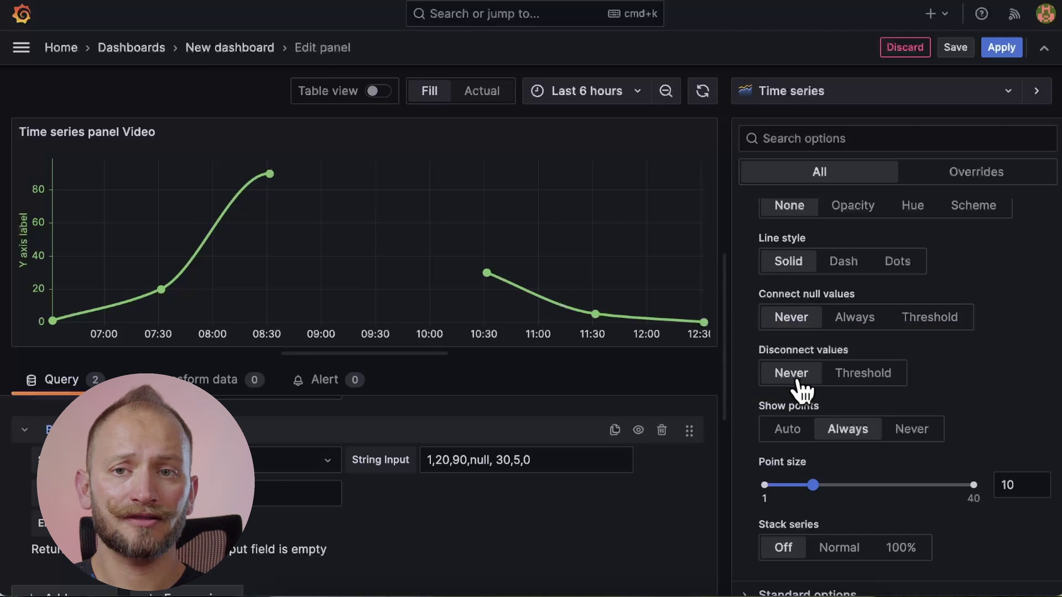
Delete the null value from the String Input and commit the edit
double_click(470, 459)
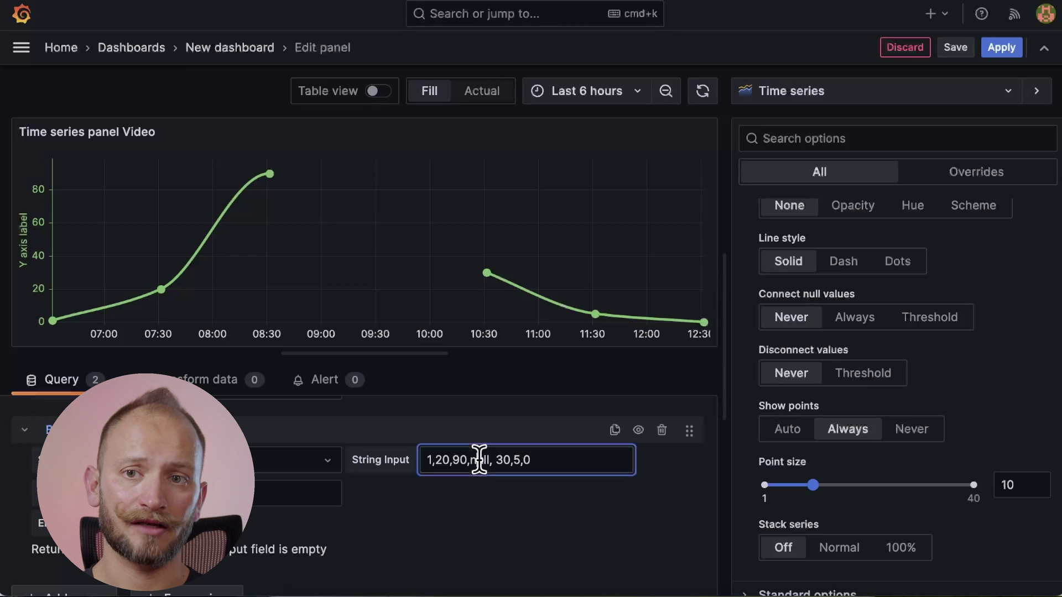
key(BackSpace)
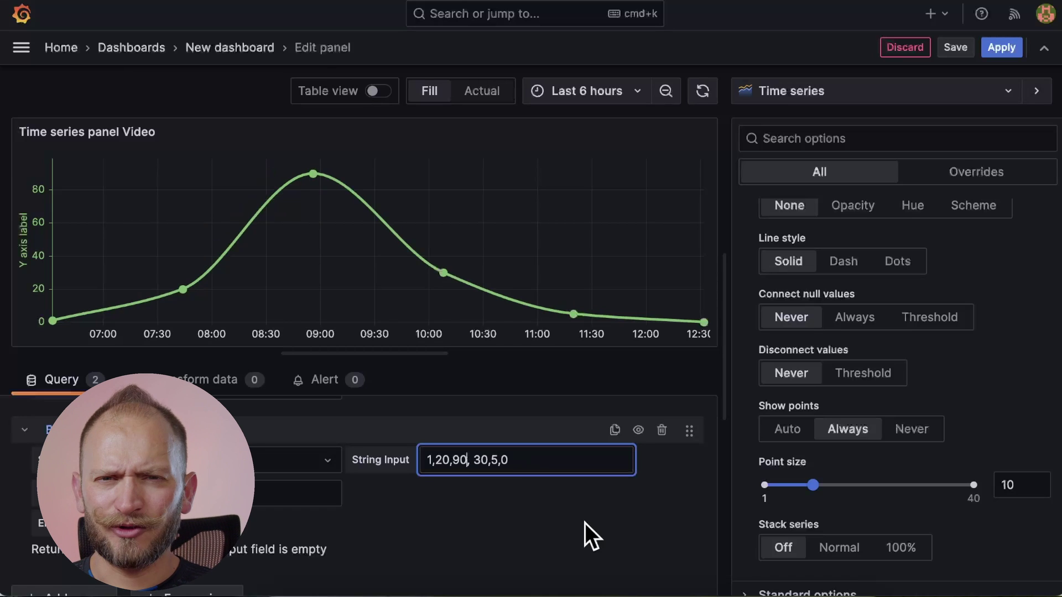
click(658, 542)
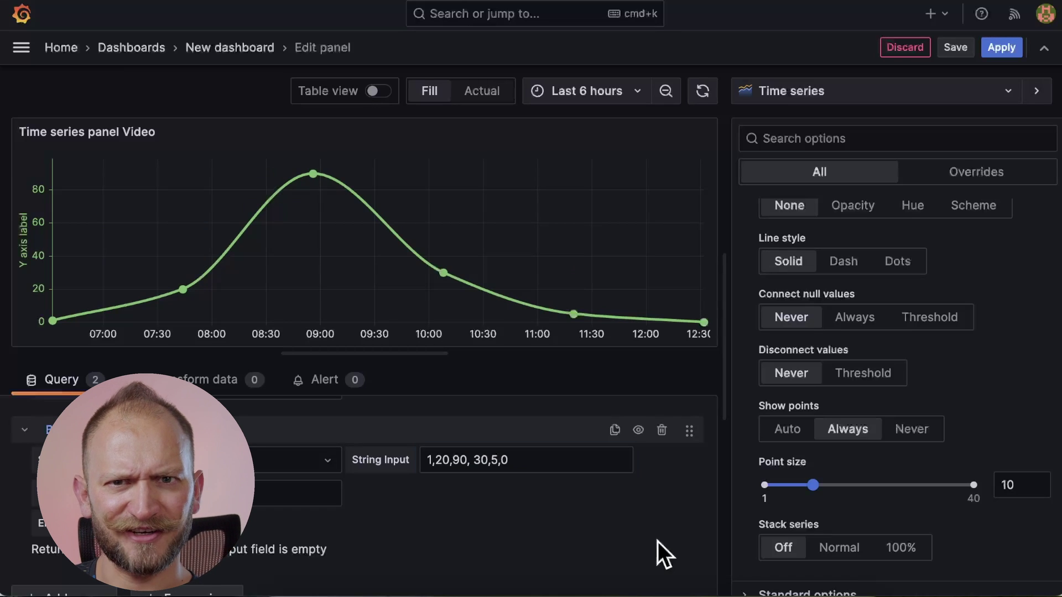
Re-enable query A so its random-walk series reappears beside the B curve
scroll(794, 299, down, 3)
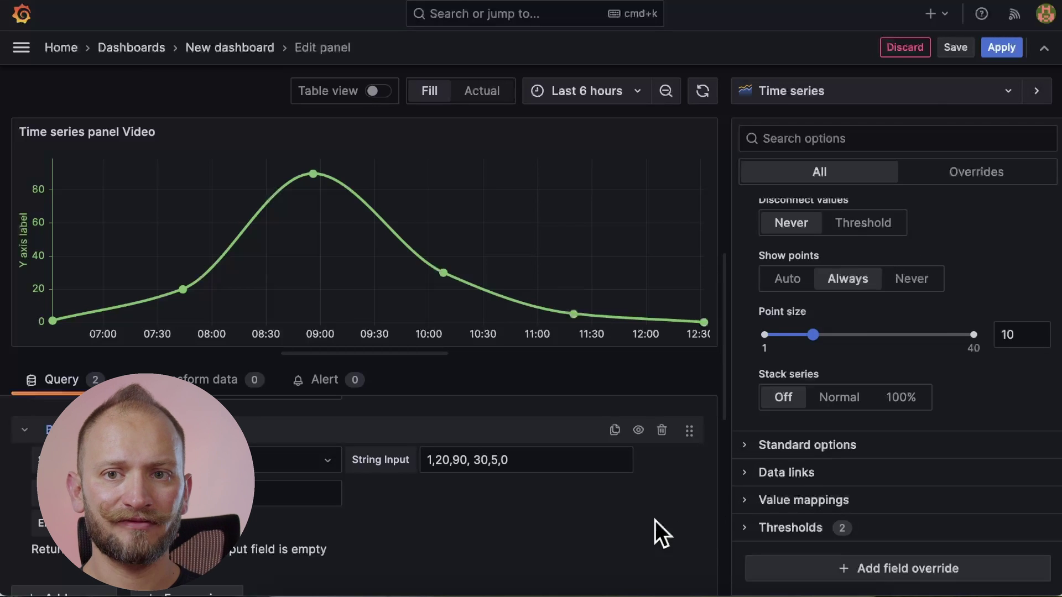
scroll(655, 520, up, 2)
scroll(655, 520, up, 3)
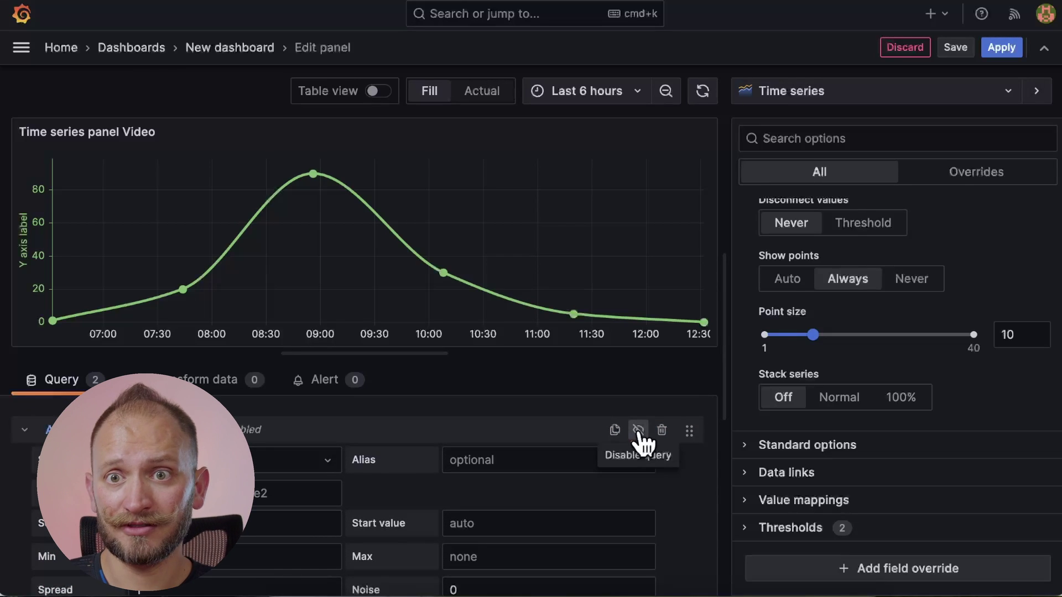
click(638, 430)
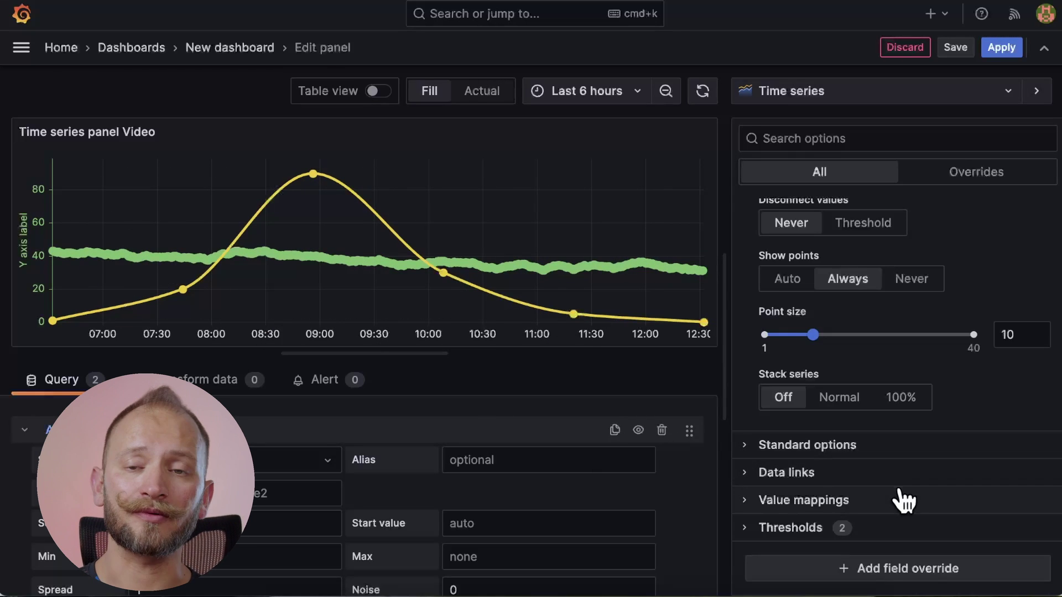
scroll(904, 500, down, 1)
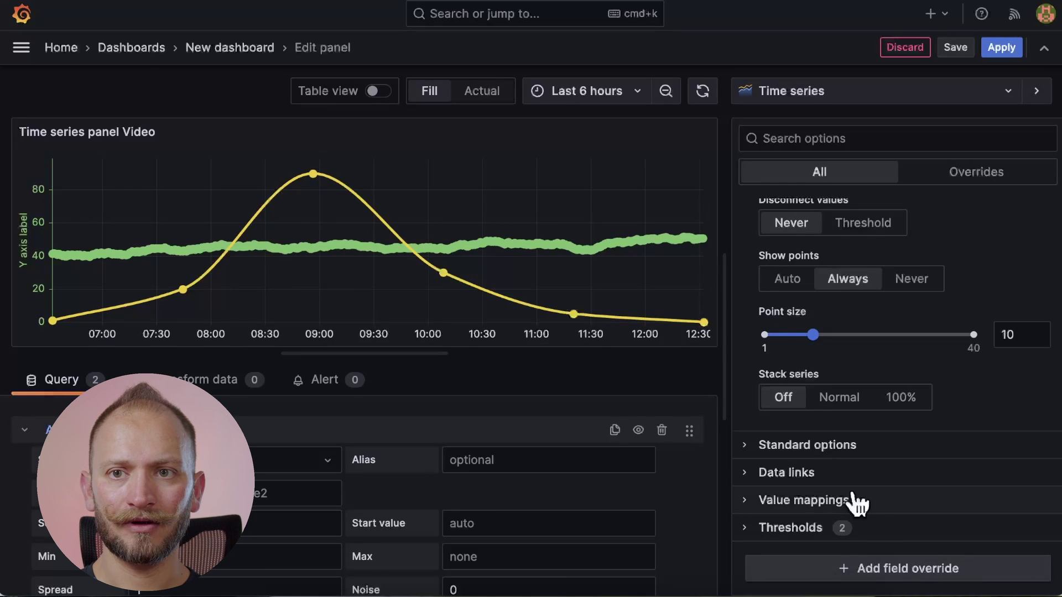
Create a field override matching fields with name B-series
click(978, 176)
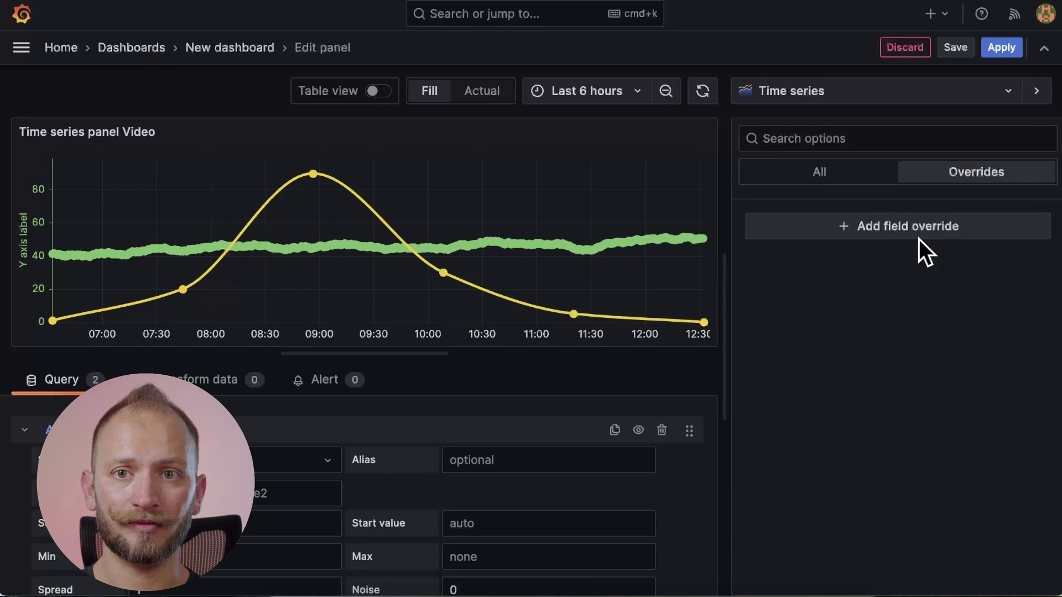
click(845, 181)
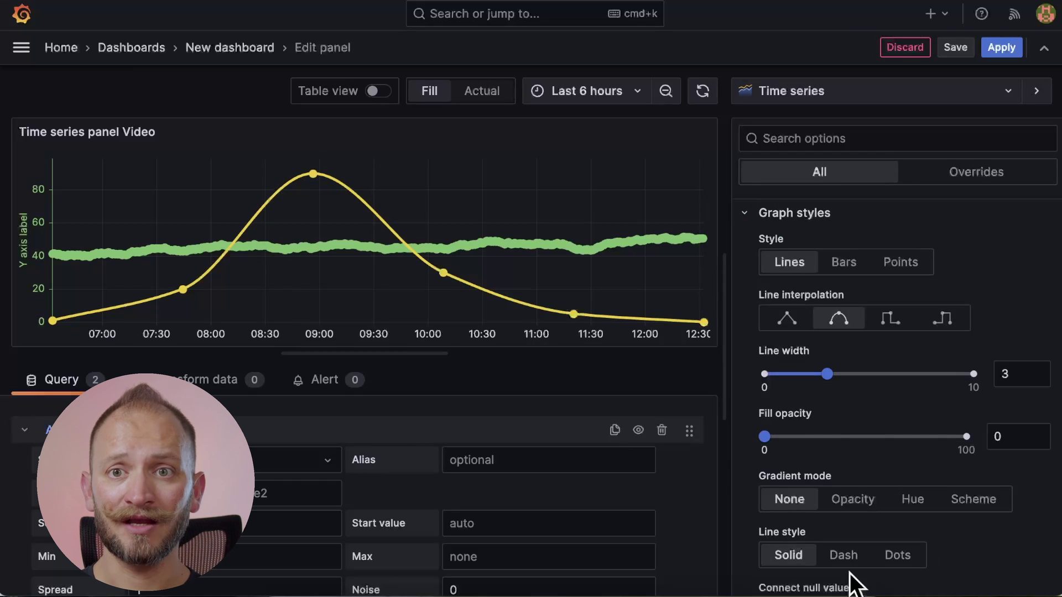
scroll(858, 575, down, 5)
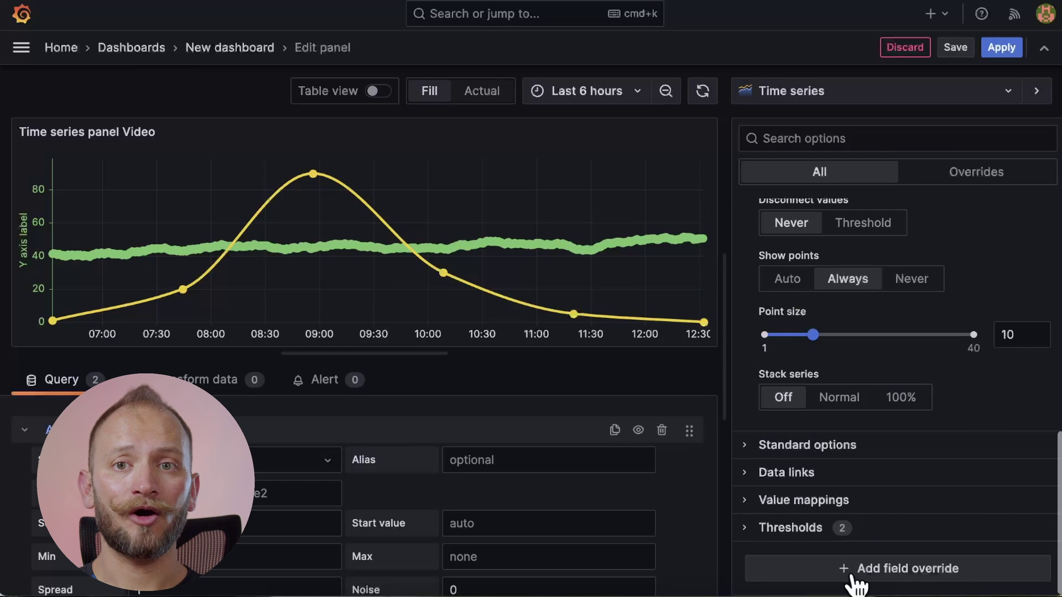
click(965, 174)
click(918, 224)
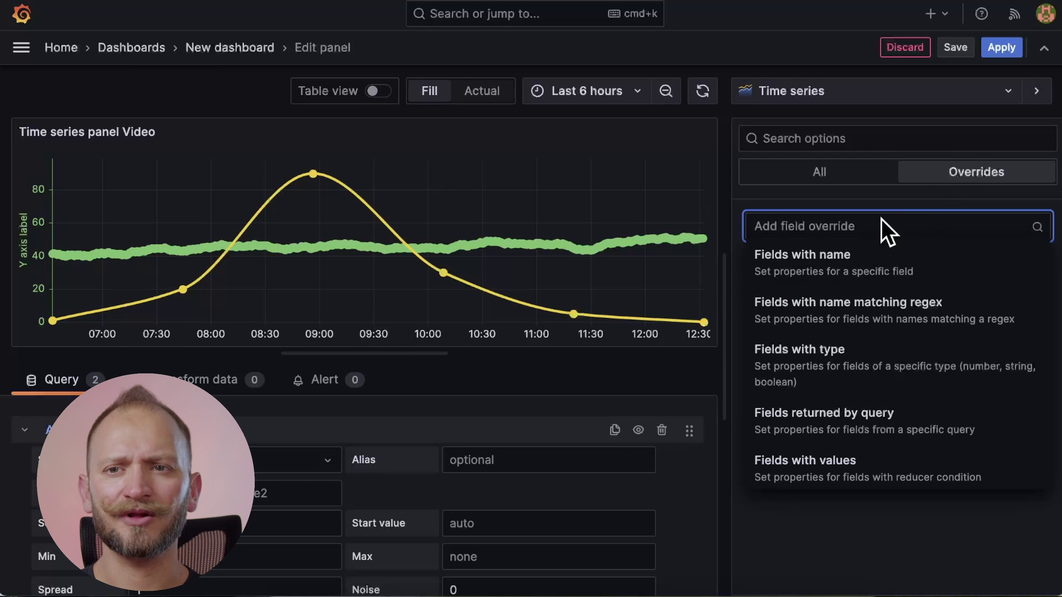
click(867, 276)
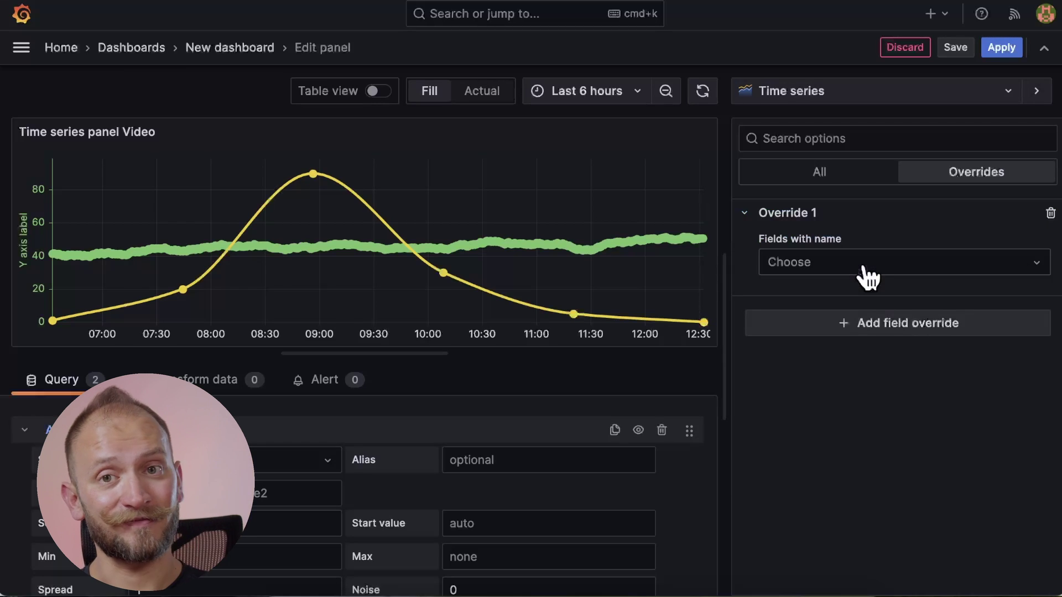
click(876, 264)
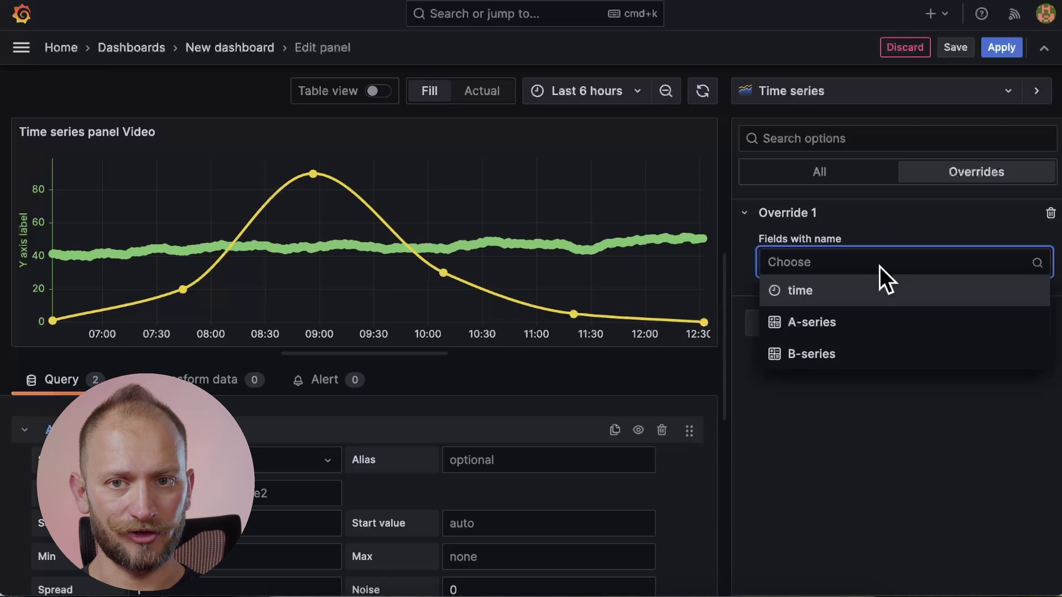
click(877, 360)
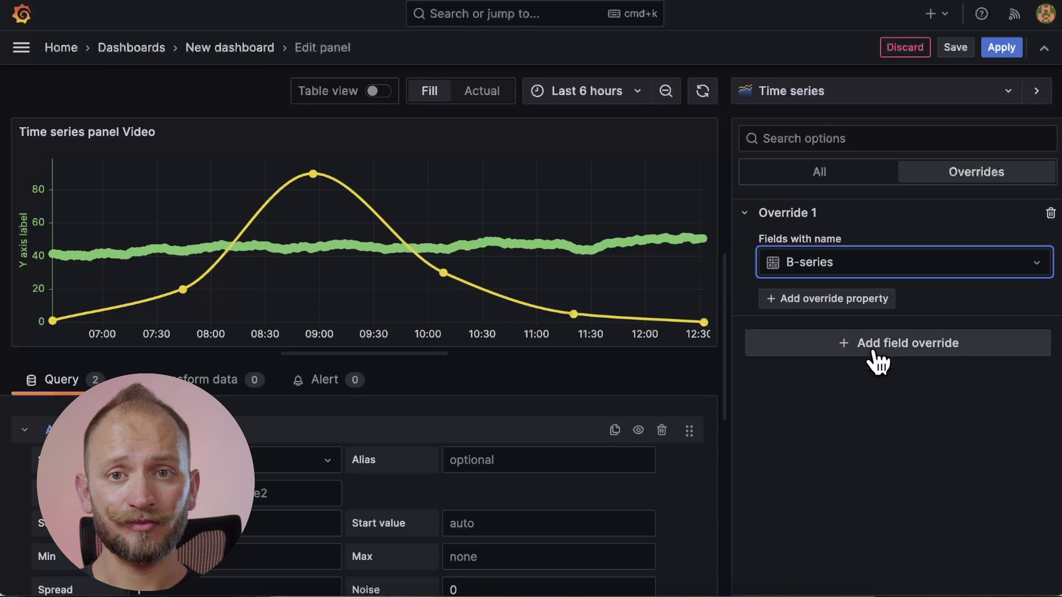
Set the B-series override's graph style to Bars and its line style to Dash (10, 10)
click(825, 302)
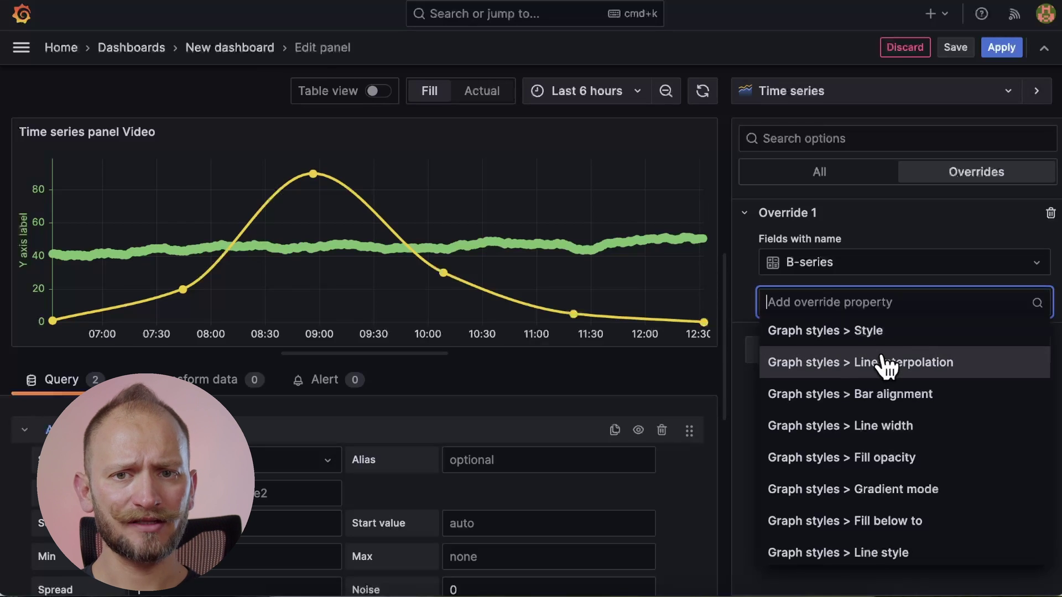
click(888, 334)
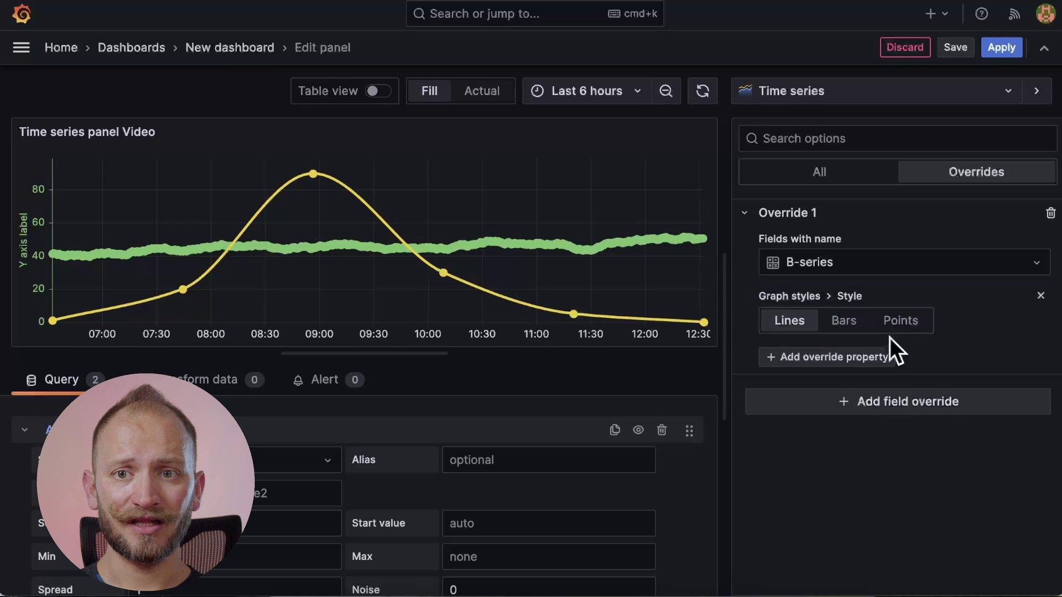
click(843, 321)
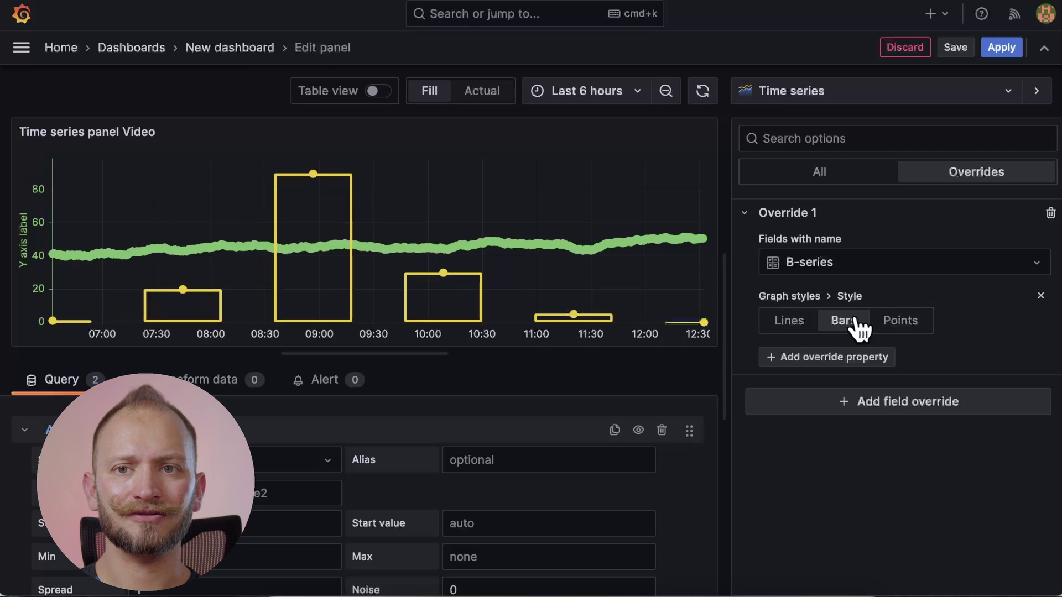
click(820, 358)
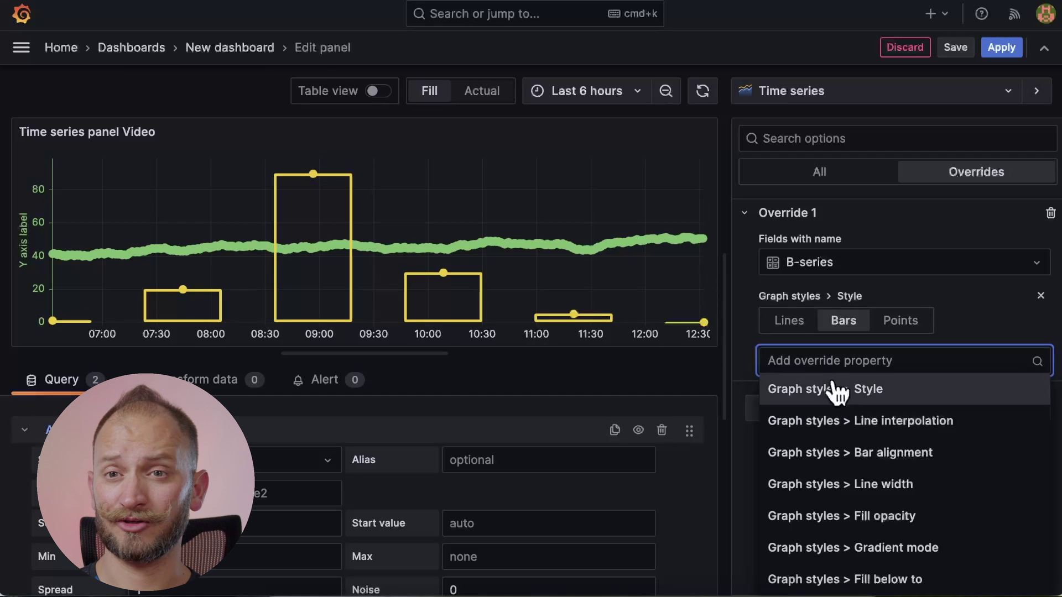
scroll(857, 445, down, 1)
scroll(860, 451, down, 3)
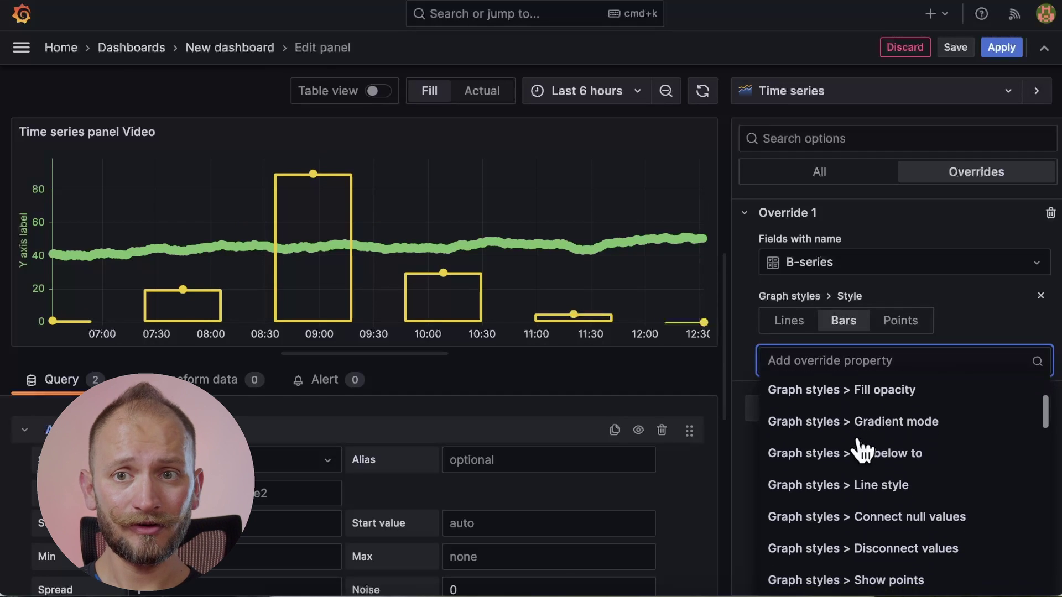
click(842, 386)
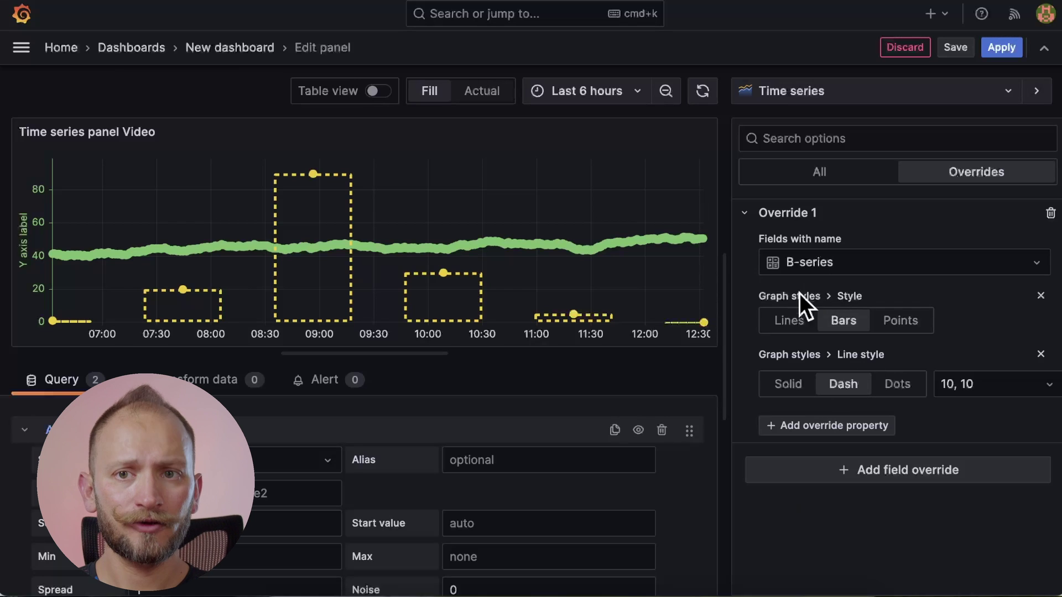
Add a Fields with name override for A-series, apply, and drag the panel corner larger
click(857, 468)
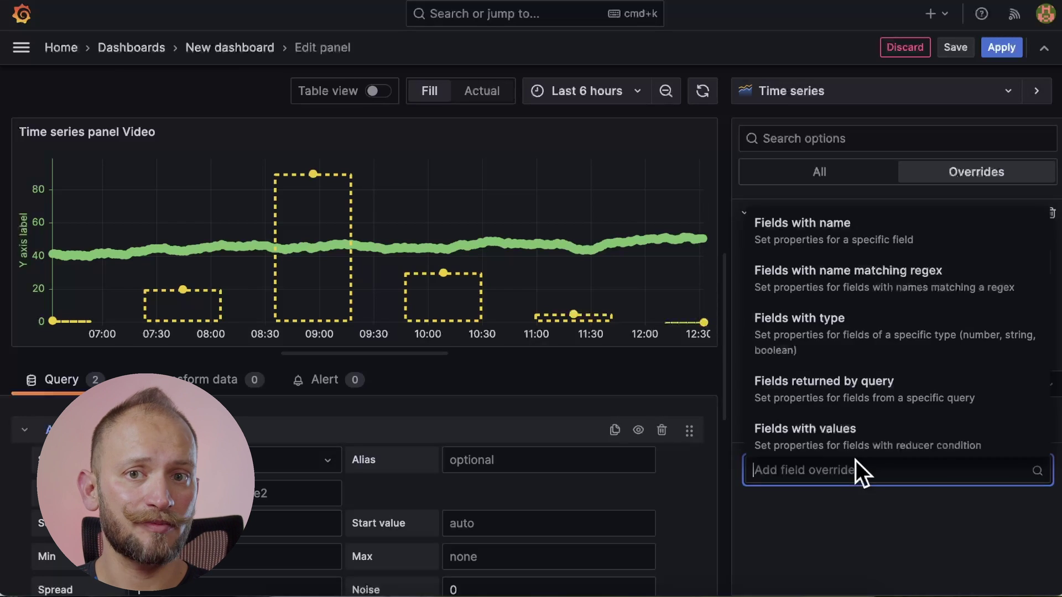
click(849, 233)
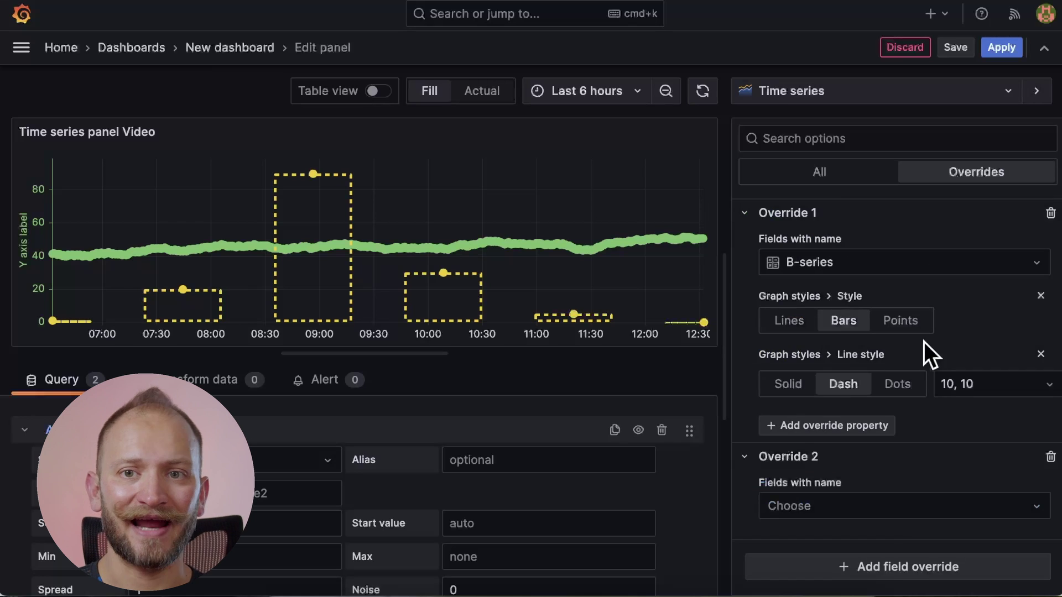
click(884, 517)
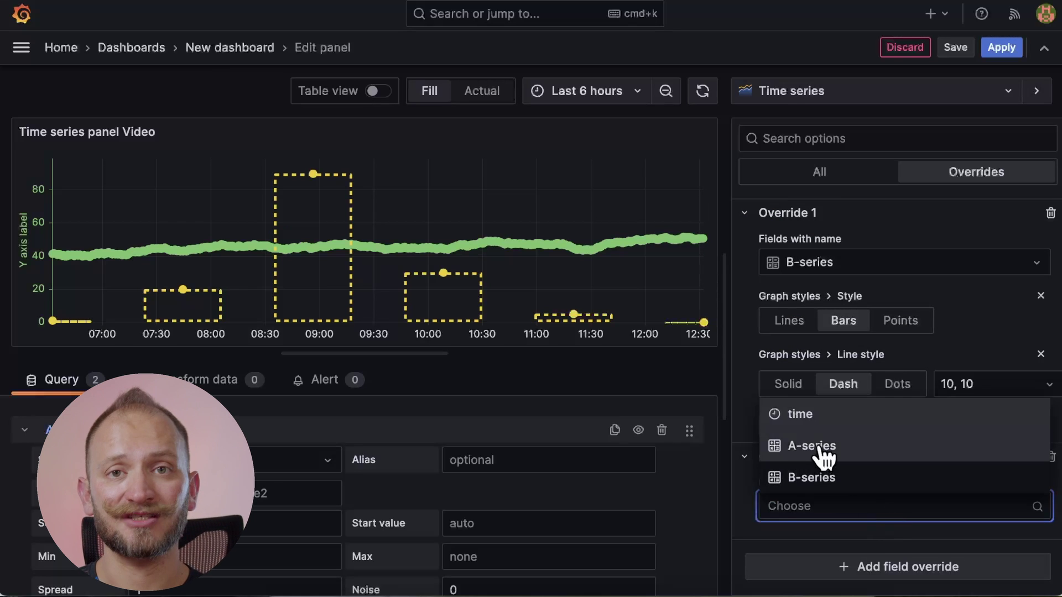
click(853, 450)
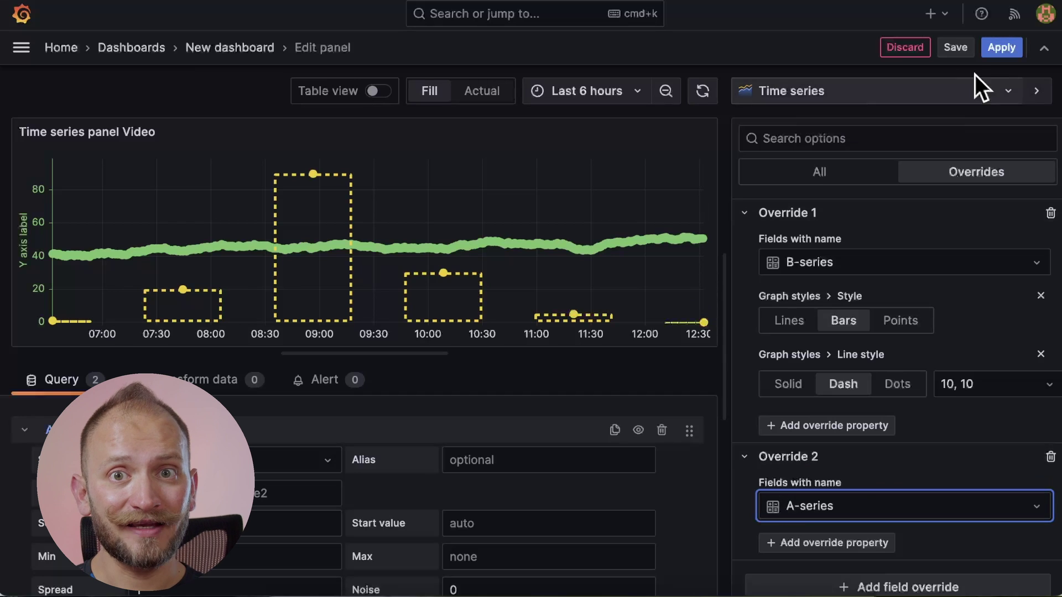
click(1003, 49)
drag(531, 320, 874, 473)
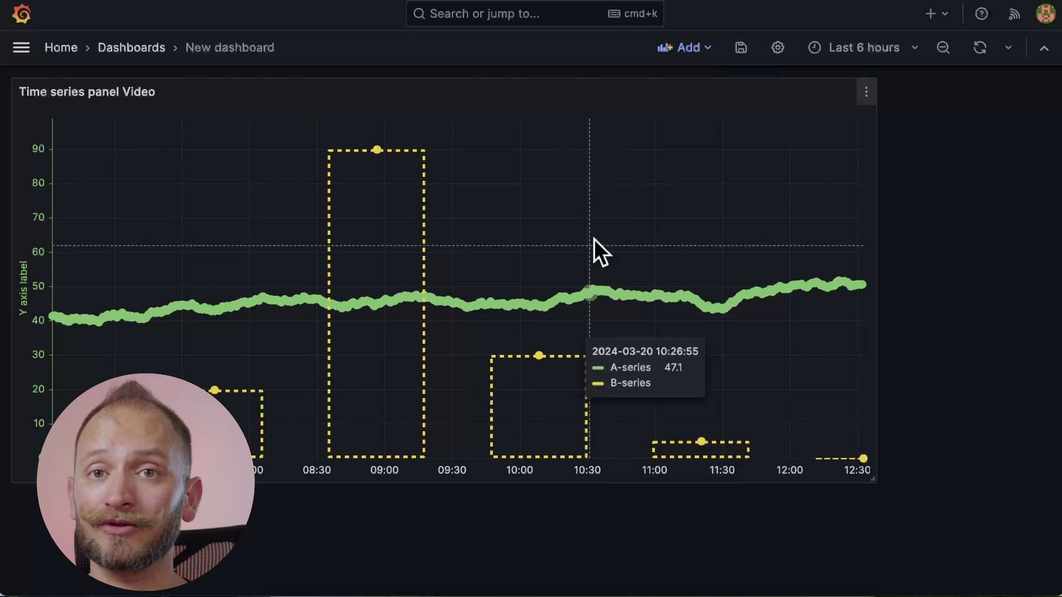